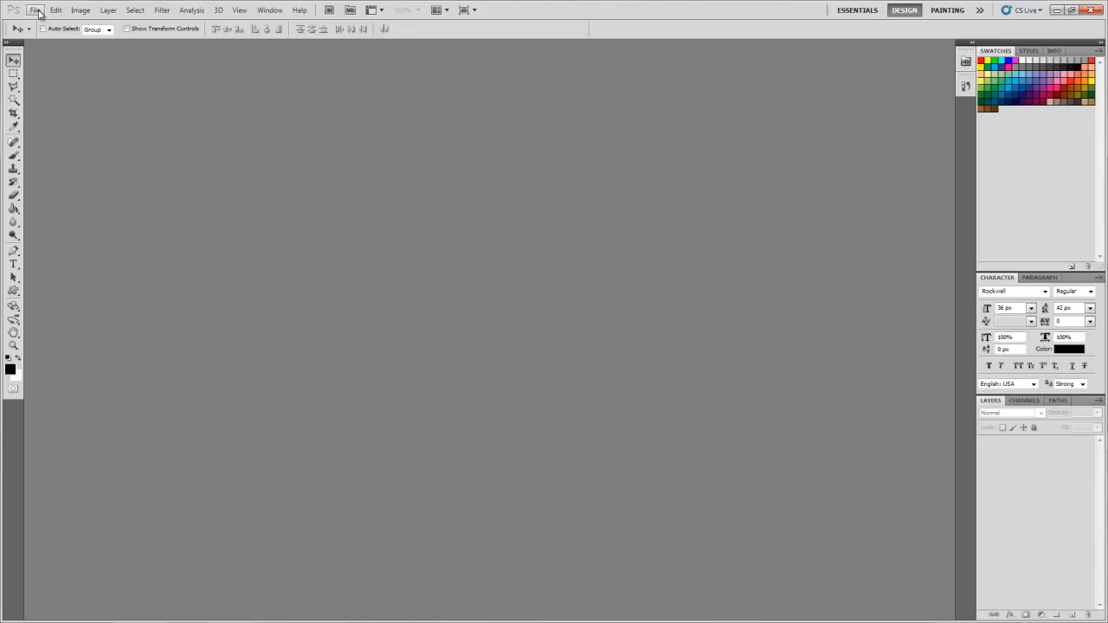
left_click(37, 10)
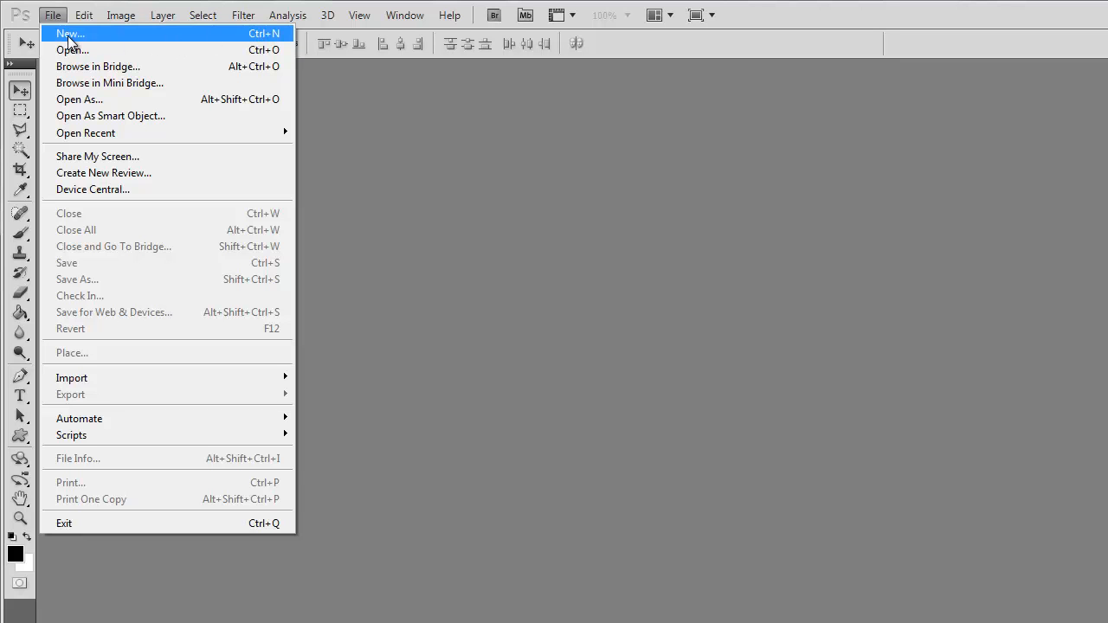
left_click(47, 17)
left_click(45, 16)
left_click(59, 16)
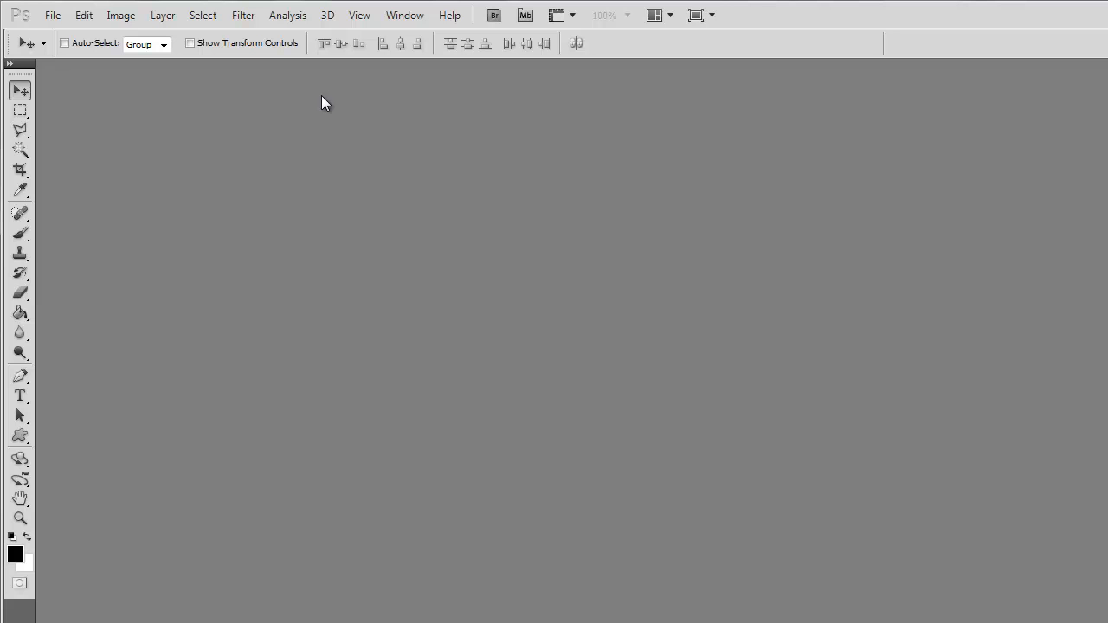
key("ctrl+n")
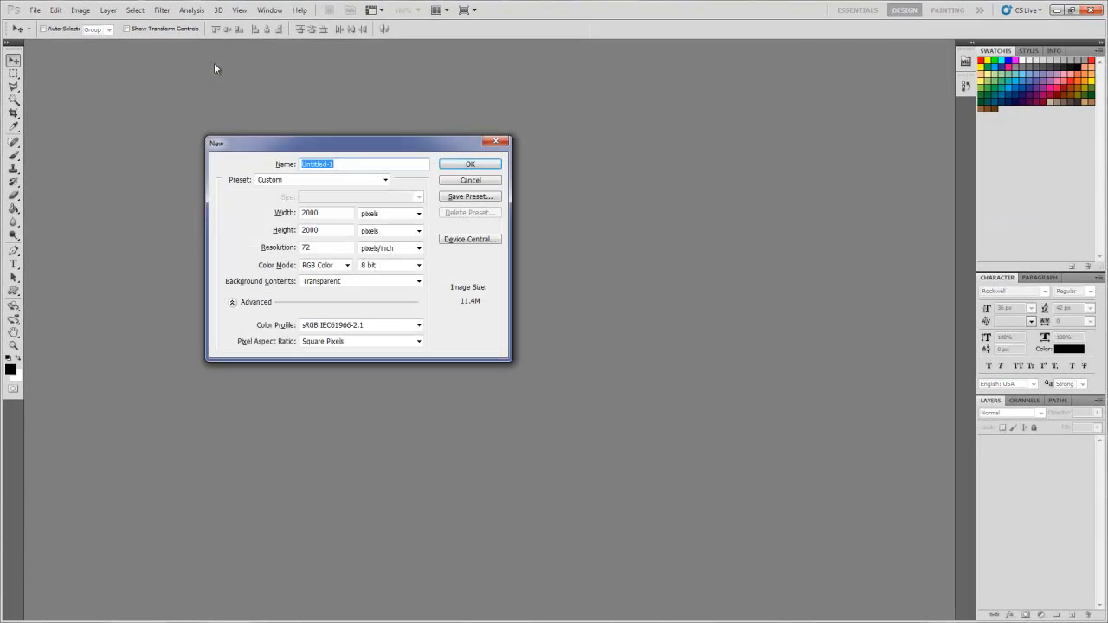
left_click(456, 179)
- Start a new document, choose the Web preset and show its list of available sizes
left_click(35, 9)
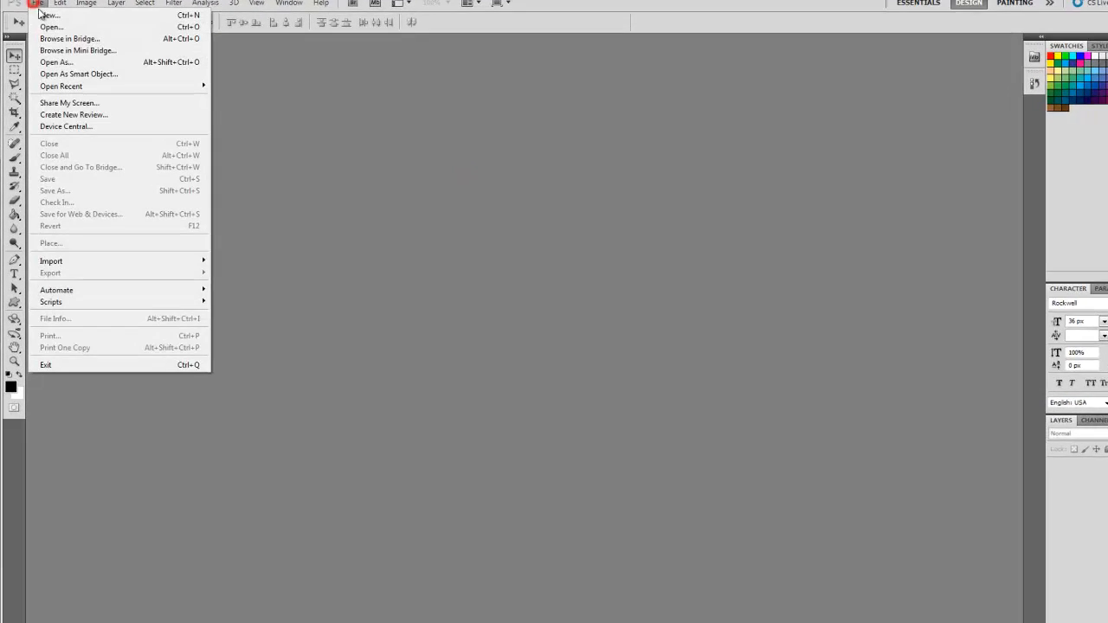
left_click(40, 14)
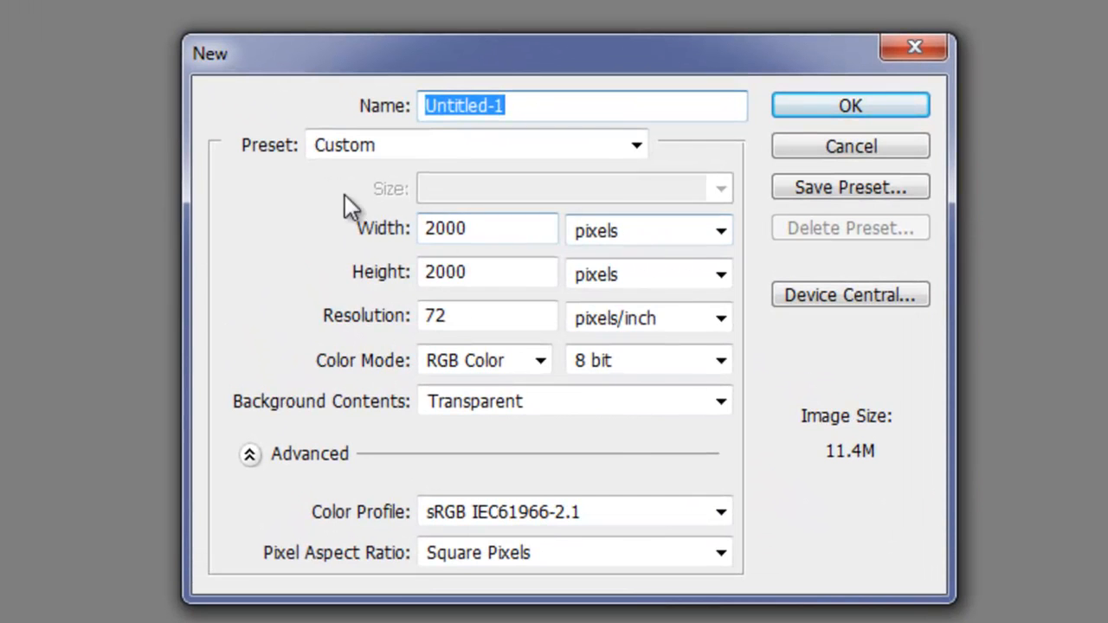
left_click(343, 154)
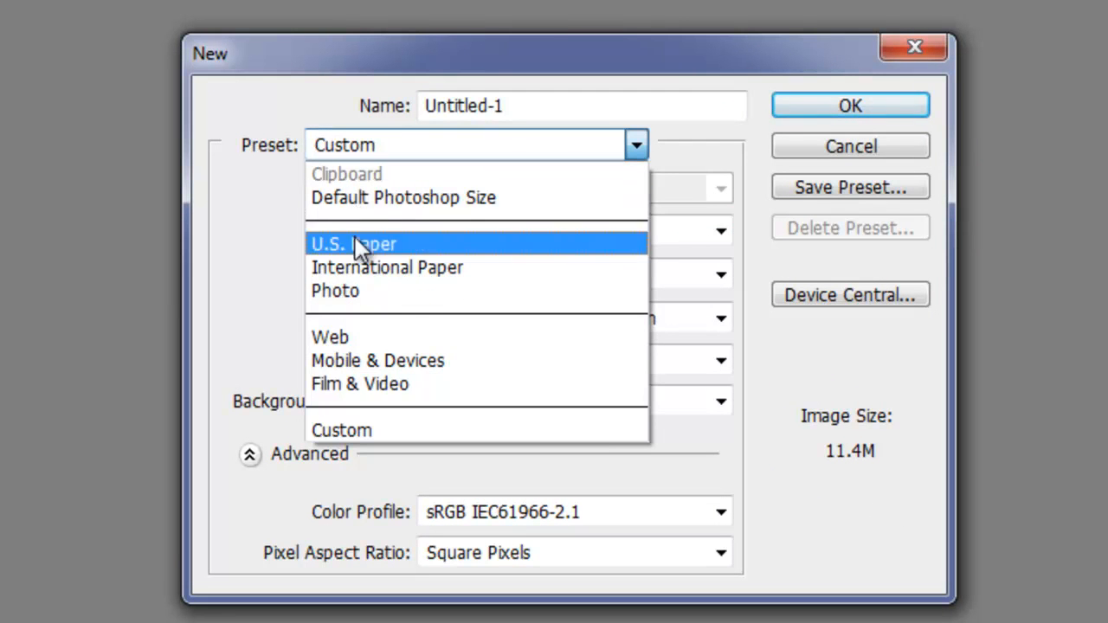
left_click(342, 336)
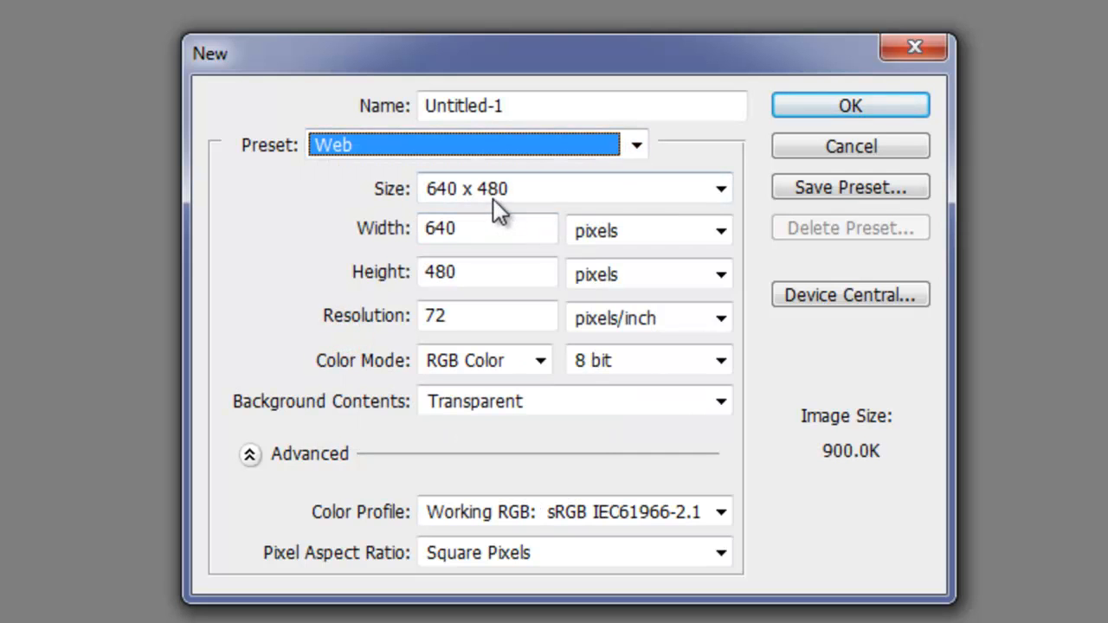
left_click(459, 188)
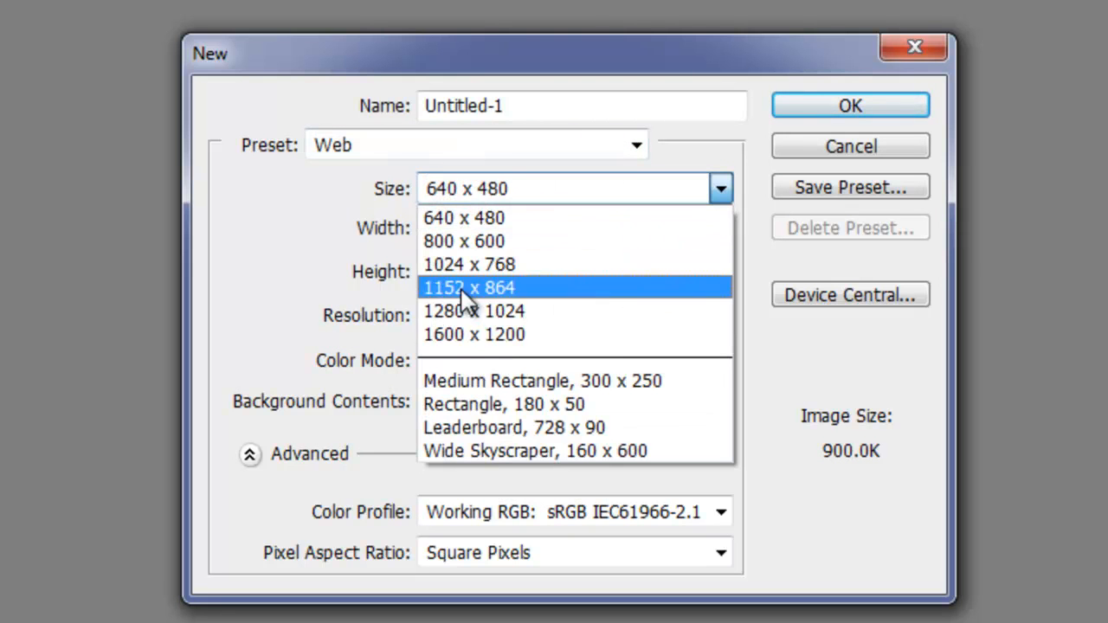
- Switch the new document's preset to Film & Video and keep the HDTV 1080p/29.97 size
left_click(451, 146)
left_click(360, 381)
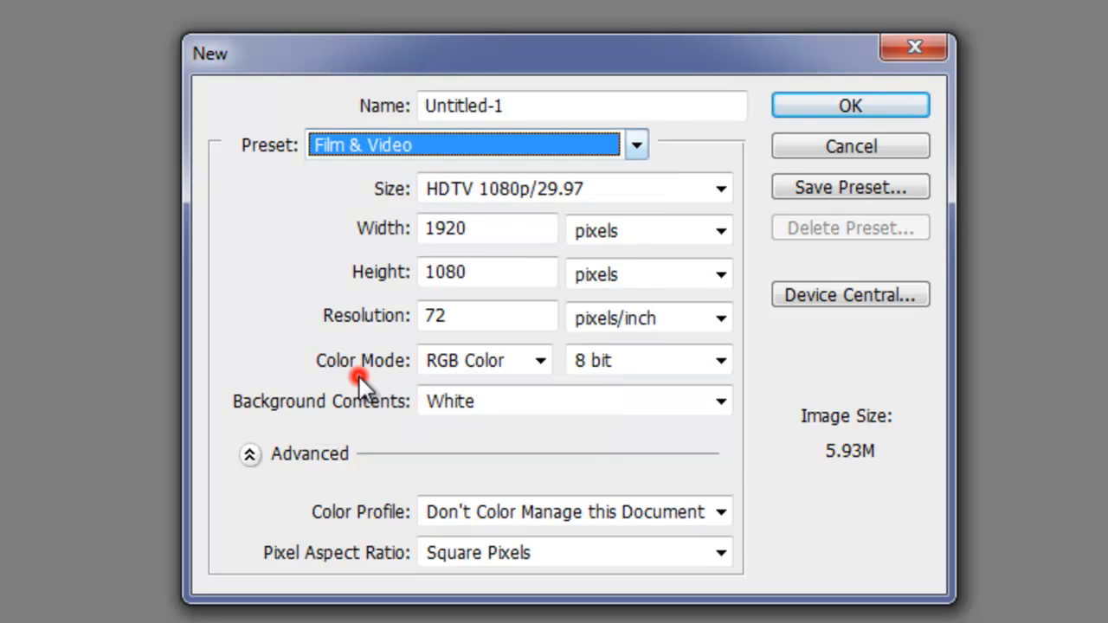
left_click(492, 192)
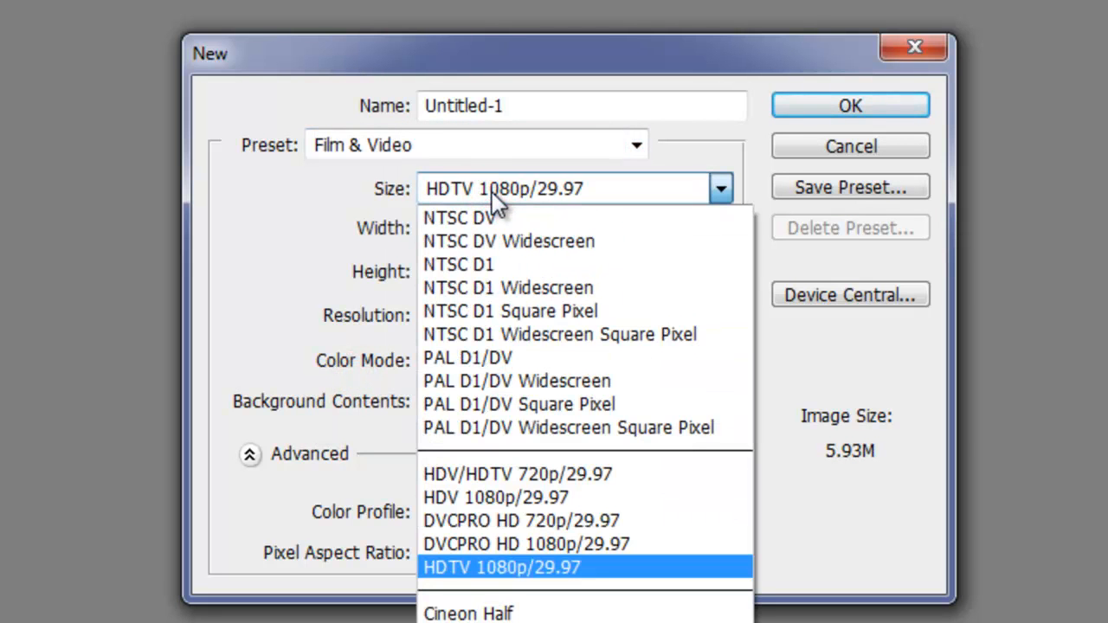
left_click(491, 191)
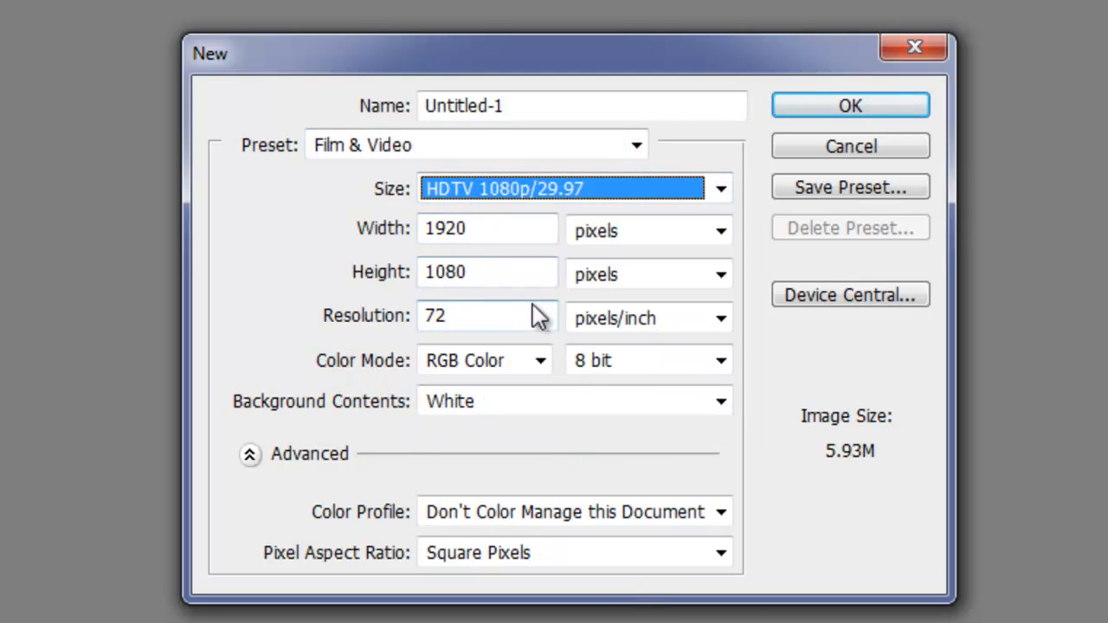
- Switch to the Custom preset and set the document's width and height to 2000 pixels each
left_click(356, 147)
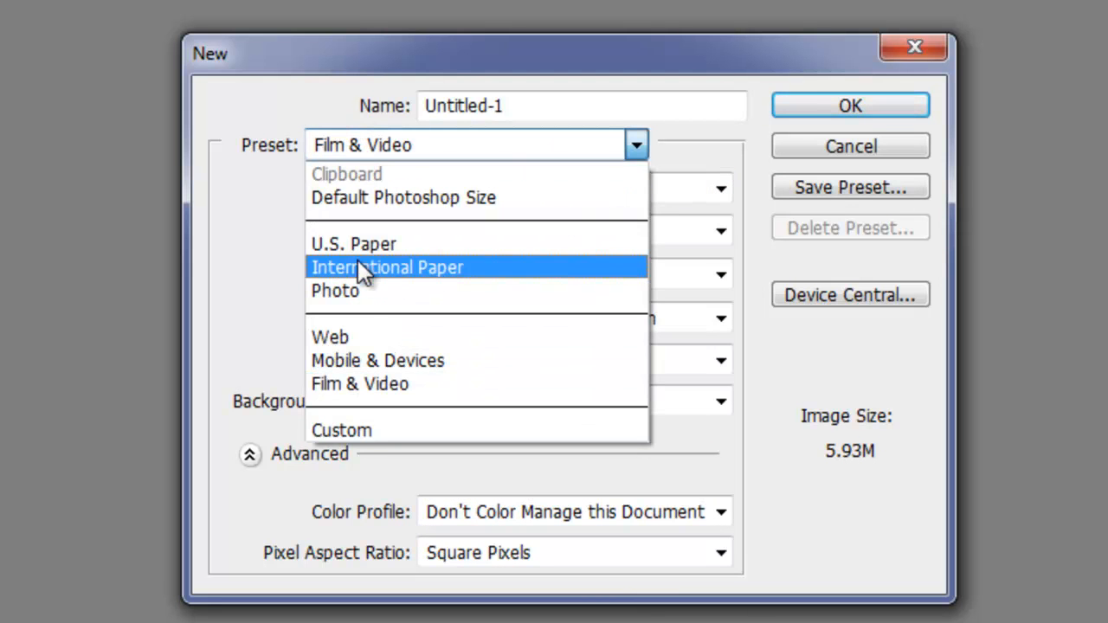
left_click(355, 430)
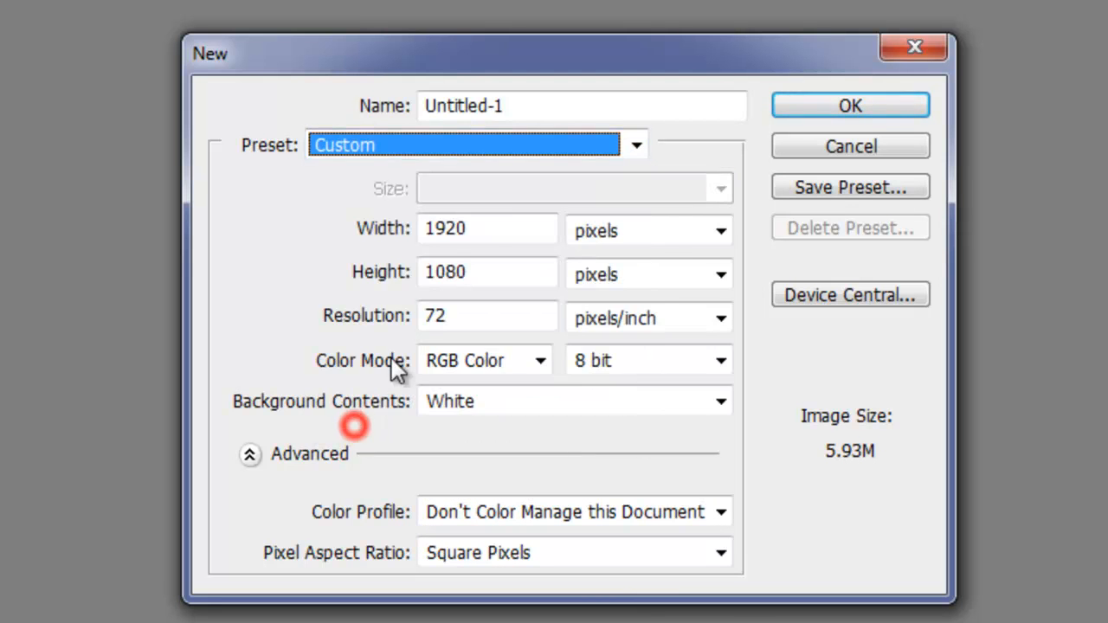
double_click(495, 234)
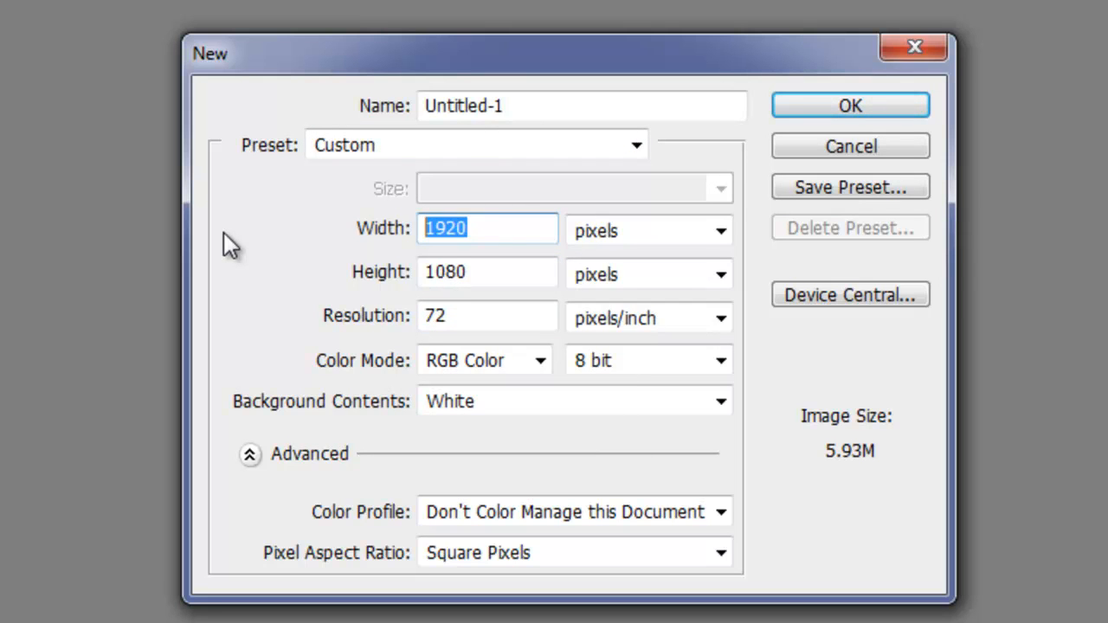
type("2000")
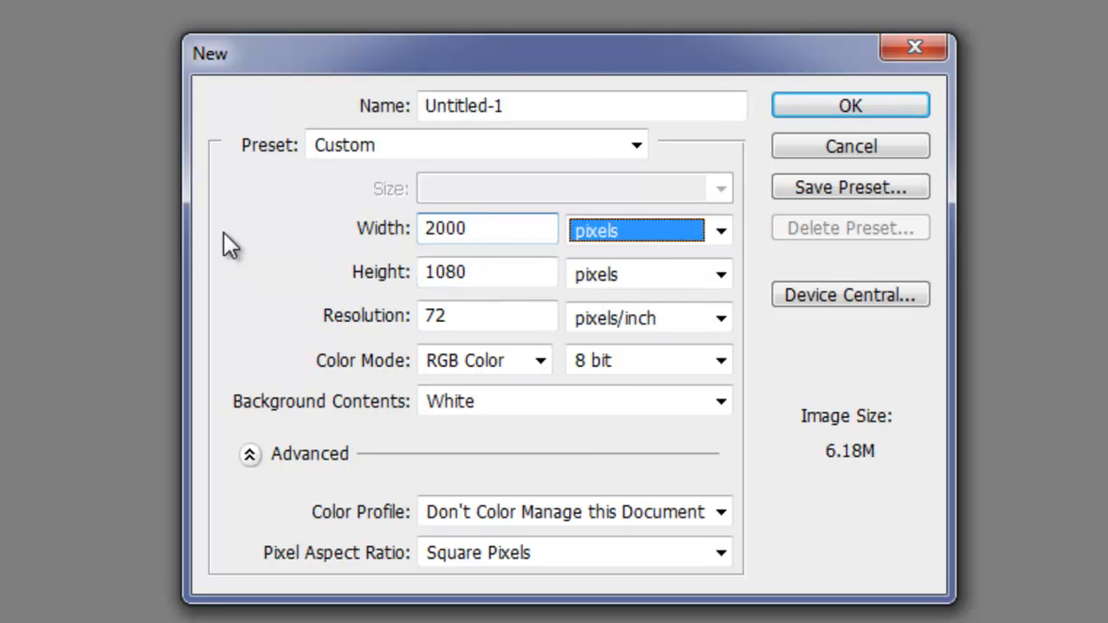
key("Tab")
type("2000")
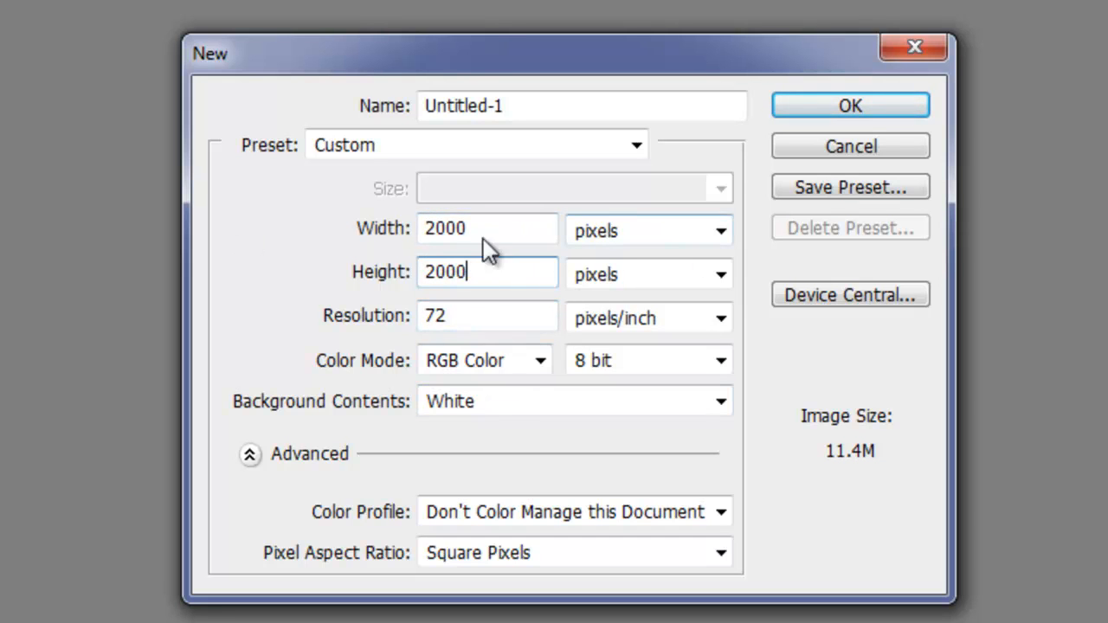
- Check the new document's resolution and the available color modes, keeping RGB Color
left_click(465, 317)
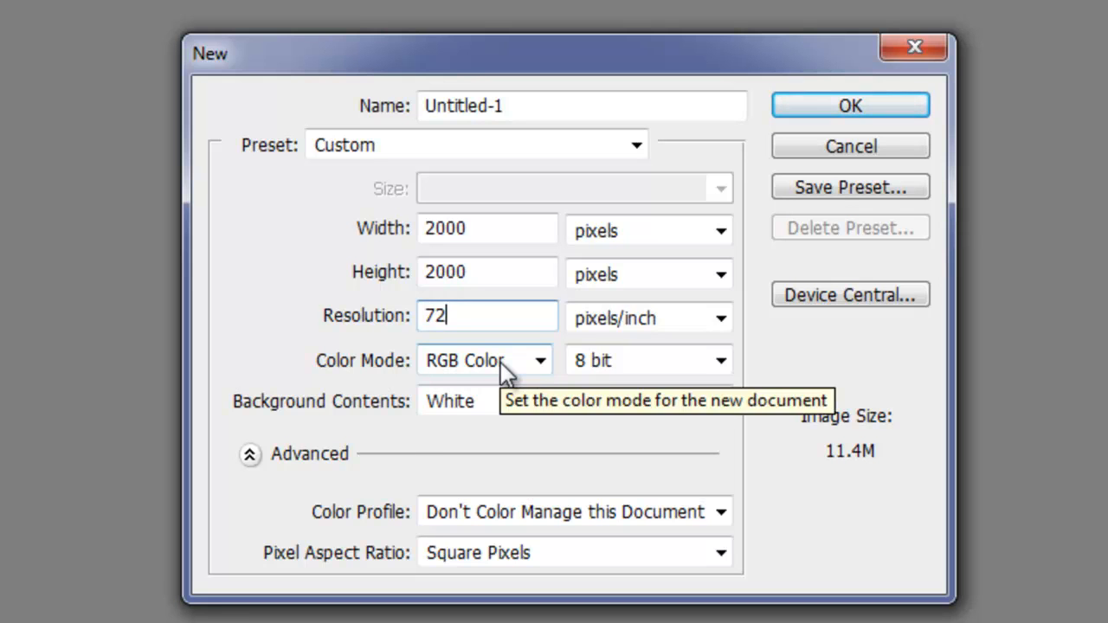
left_click(500, 361)
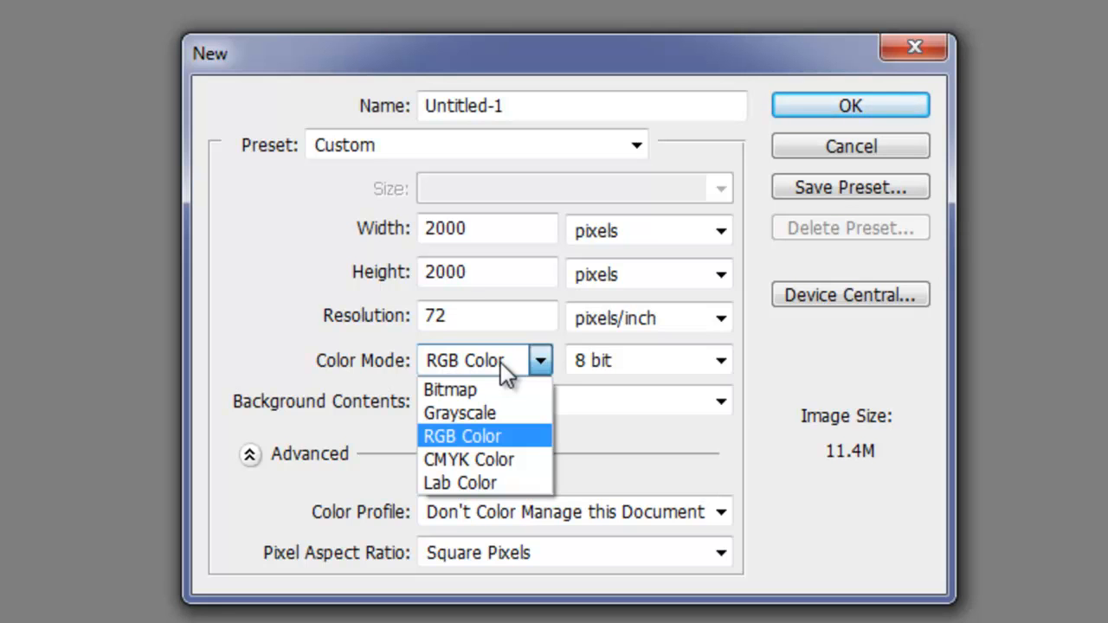
left_click(501, 362)
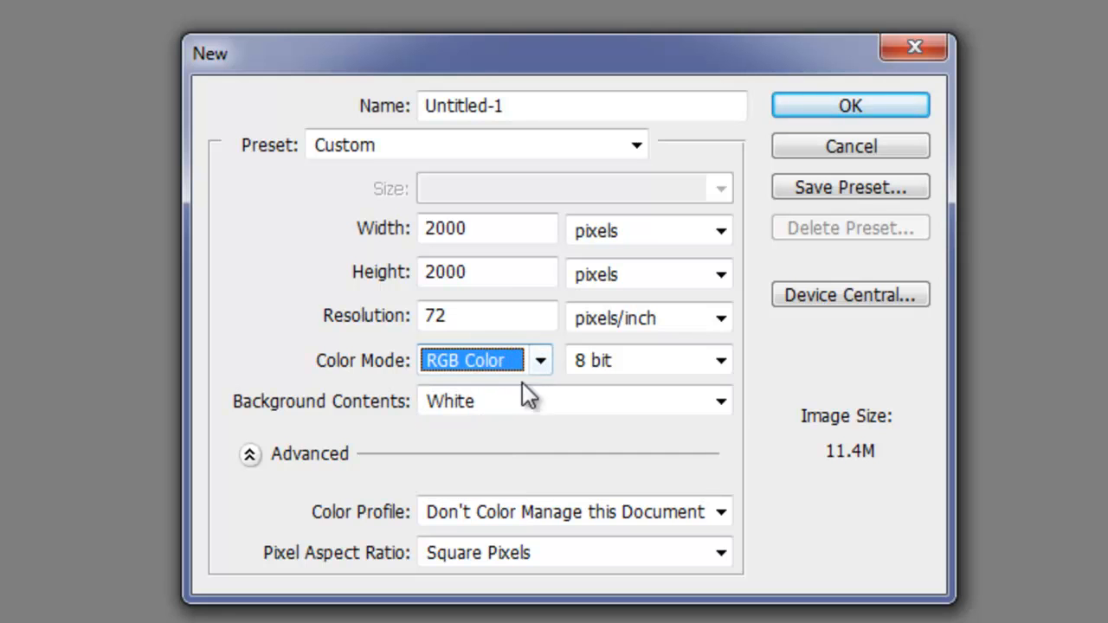
- Try White and Background Color as the new document's background contents
left_click(500, 405)
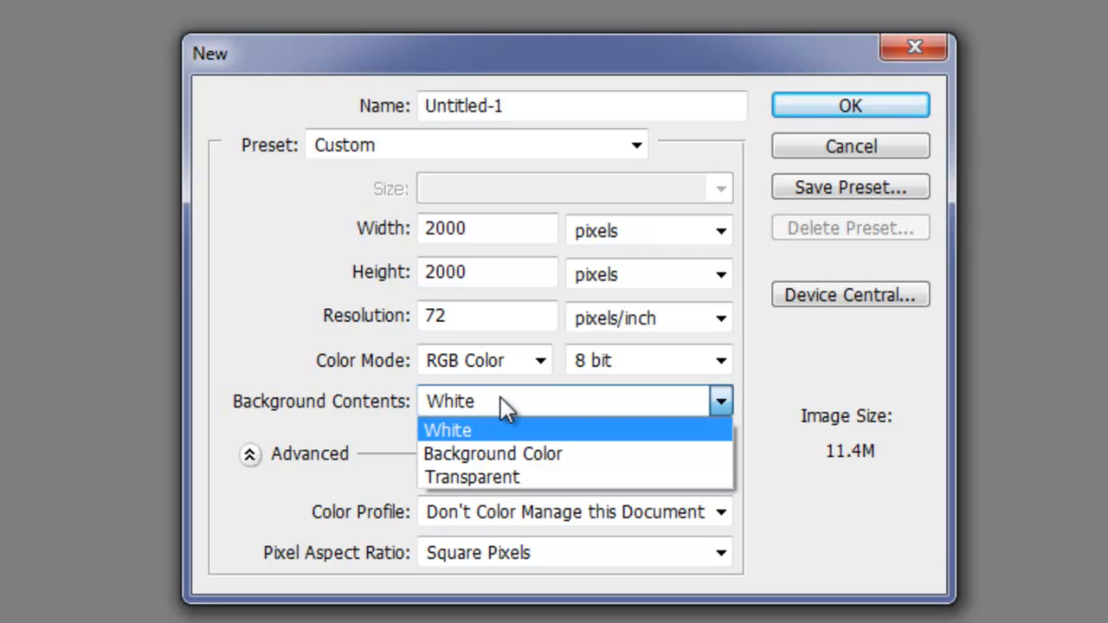
left_click(451, 437)
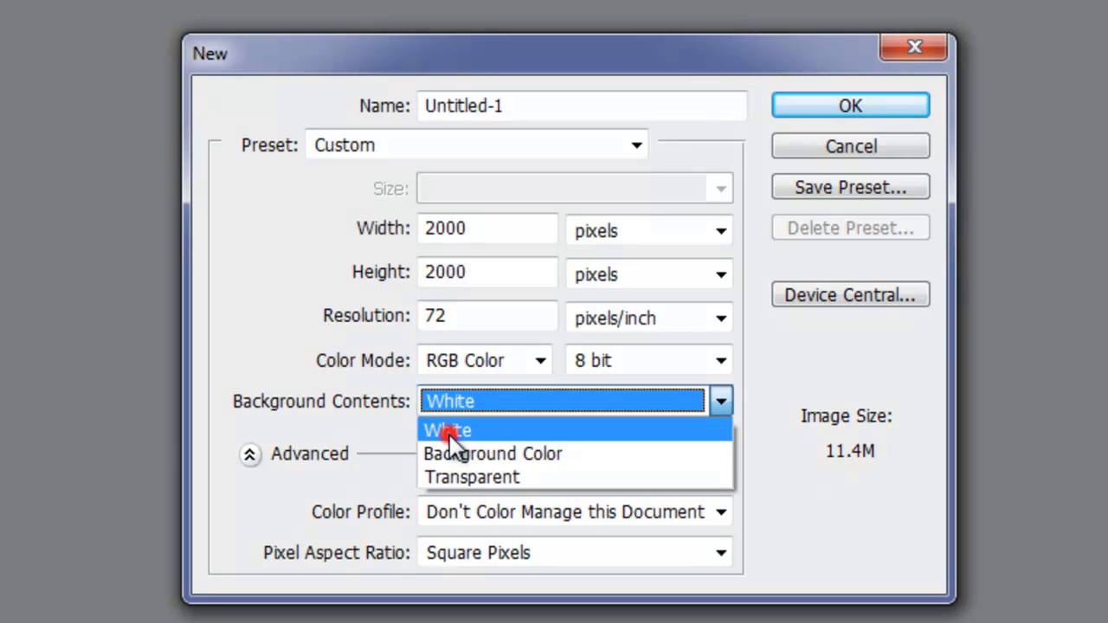
left_click(483, 401)
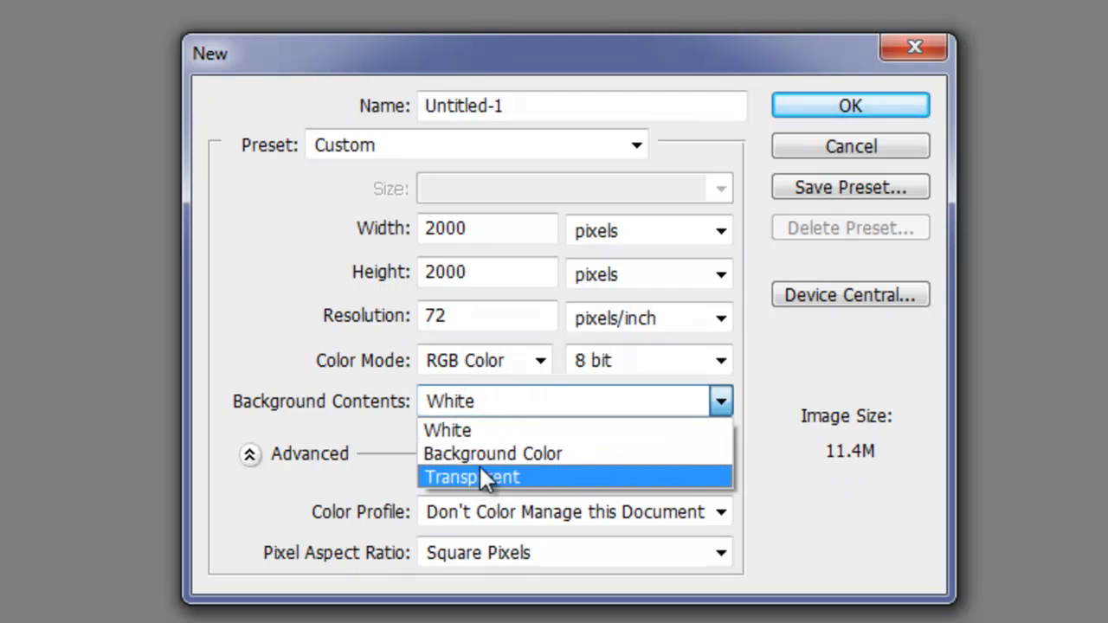
left_click(472, 401)
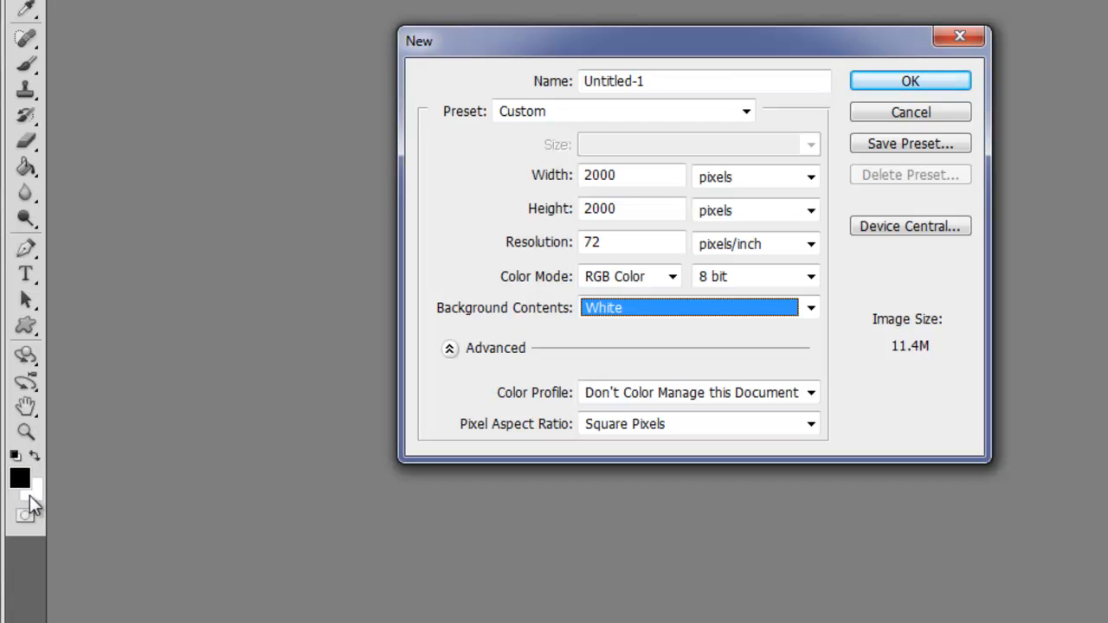
left_click(34, 495)
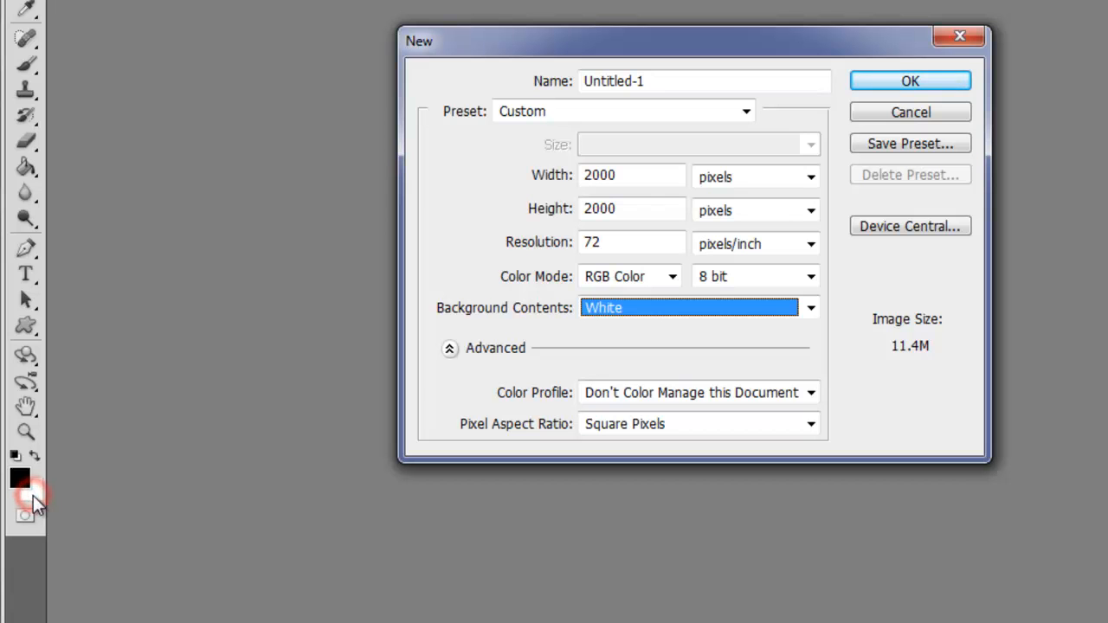
left_click(627, 308)
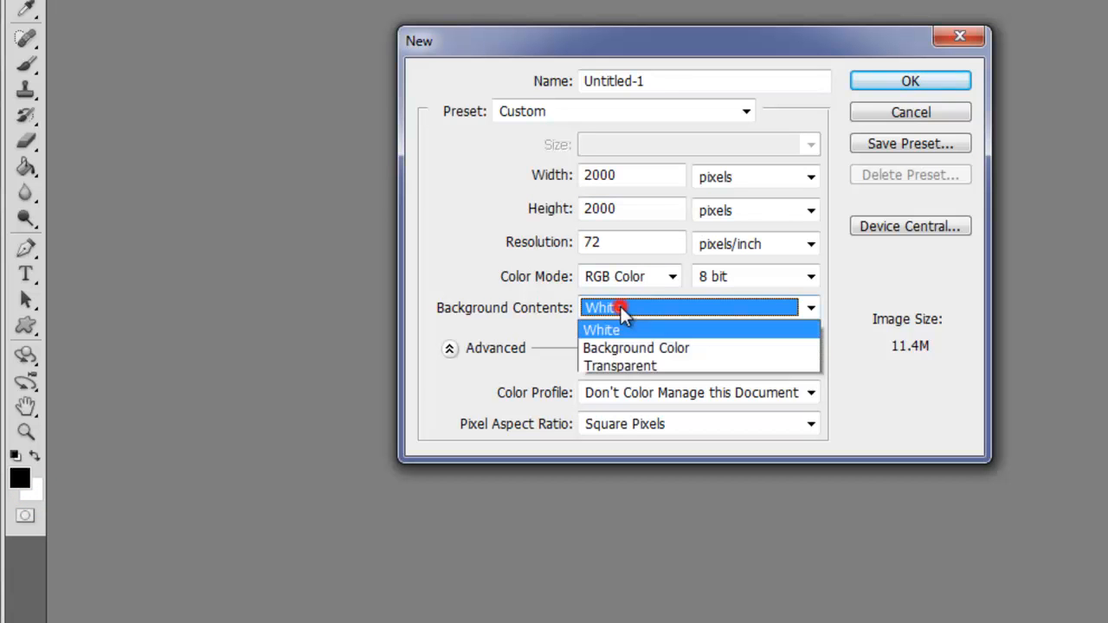
left_click(610, 346)
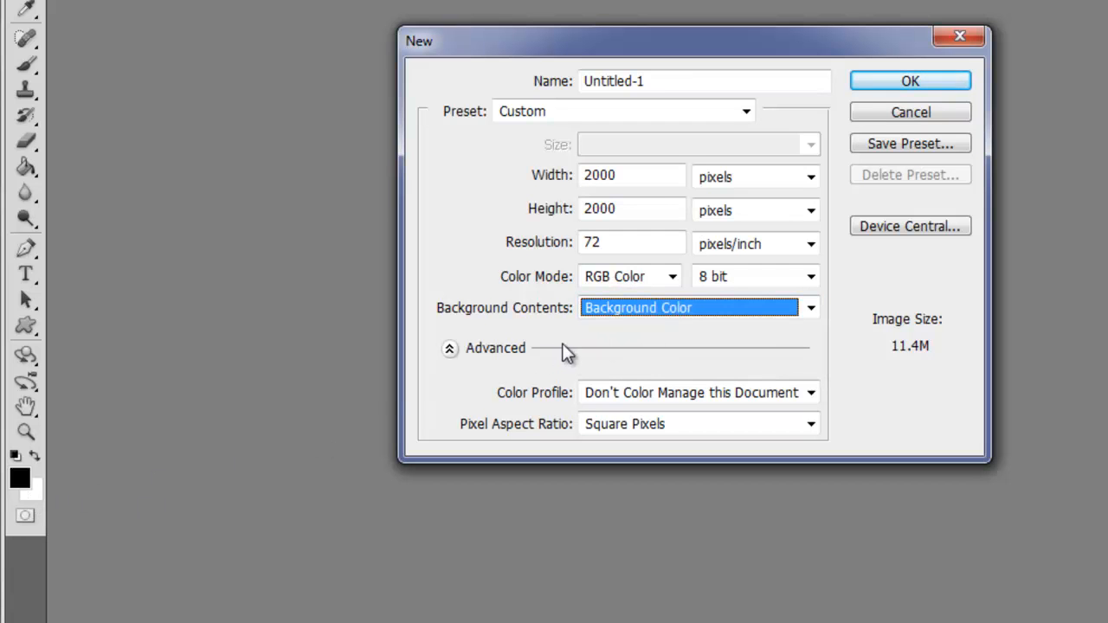
- Set the background contents to Transparent and create the document
left_click(632, 314)
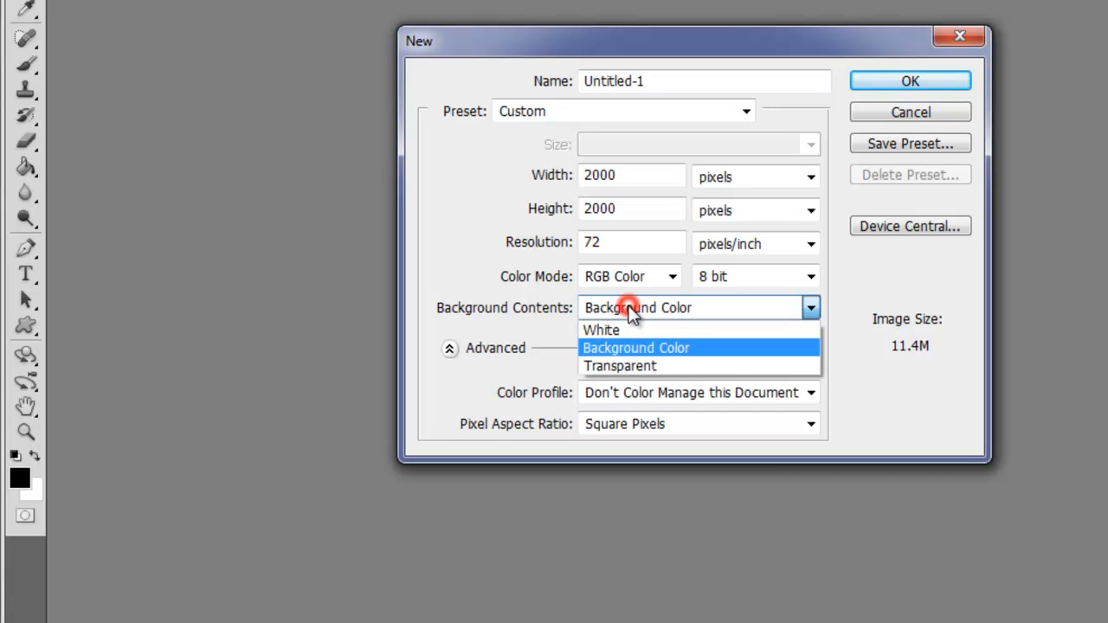
left_click(621, 364)
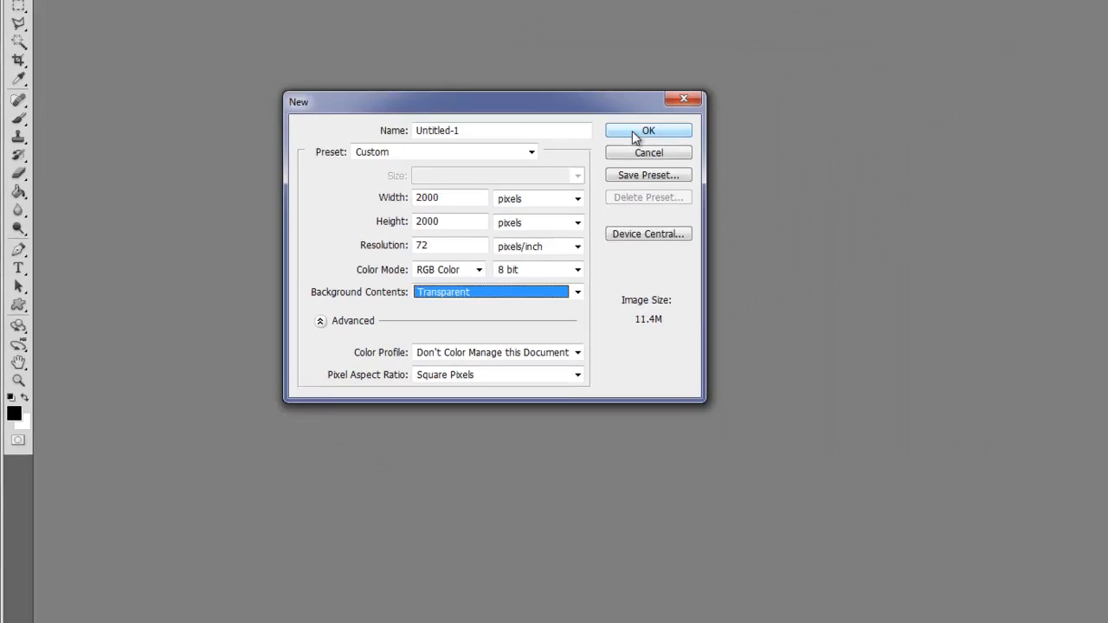
left_click(636, 134)
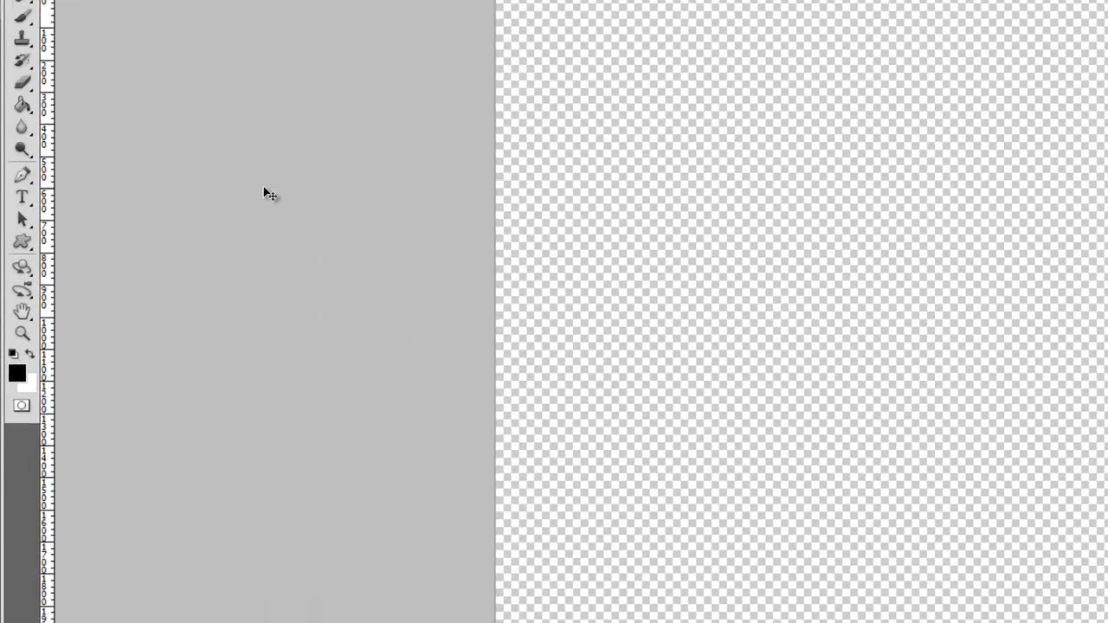
key("v")
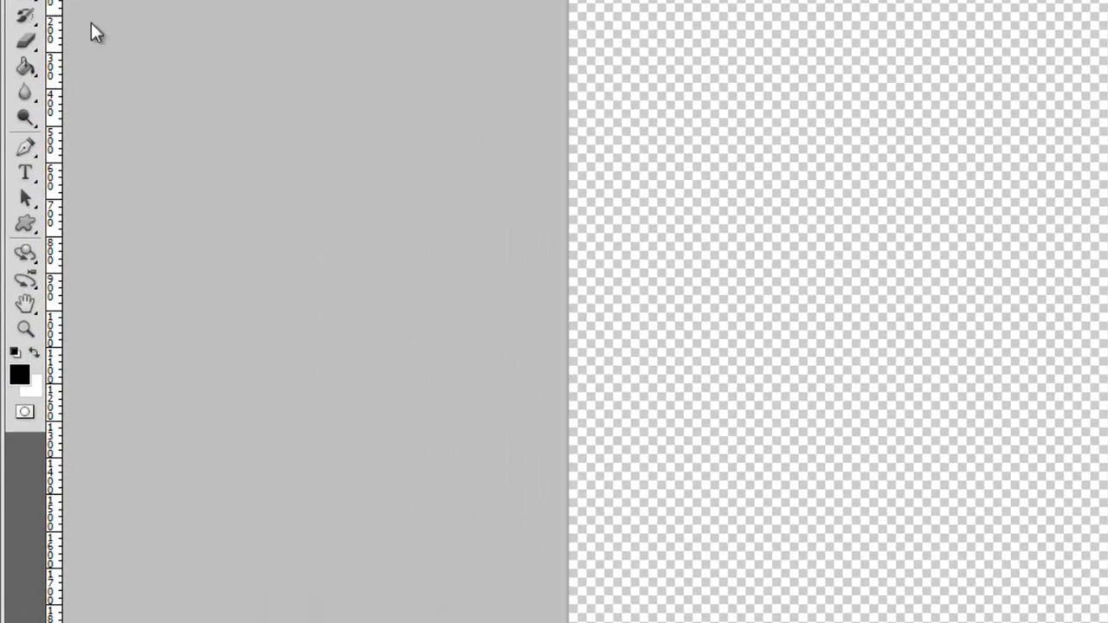
left_click(20, 375)
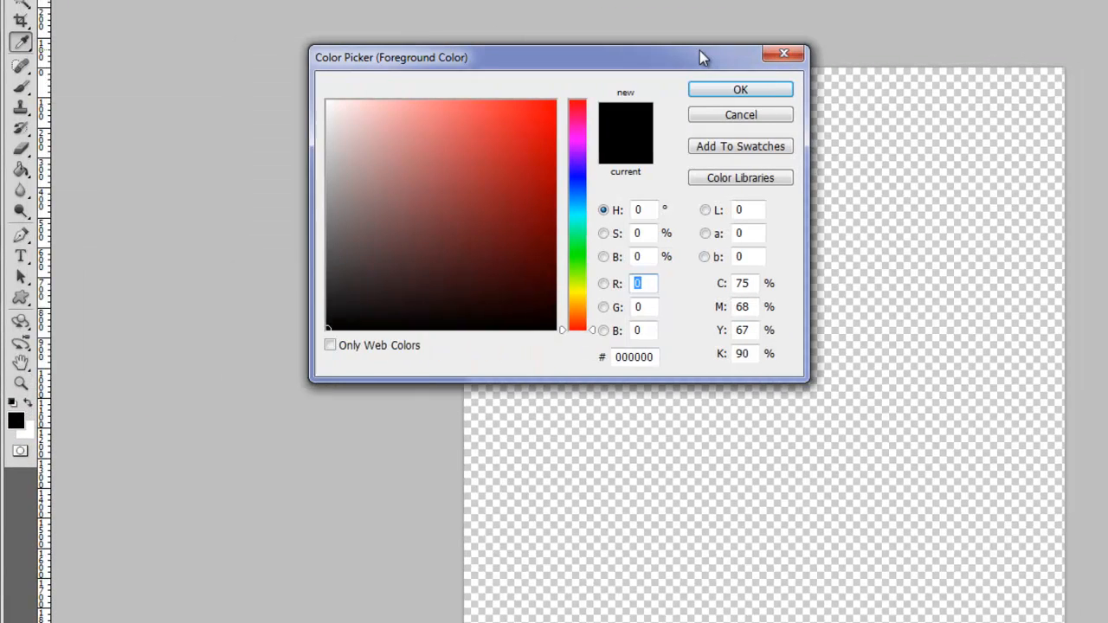
left_click_drag(700, 50, 750, 57)
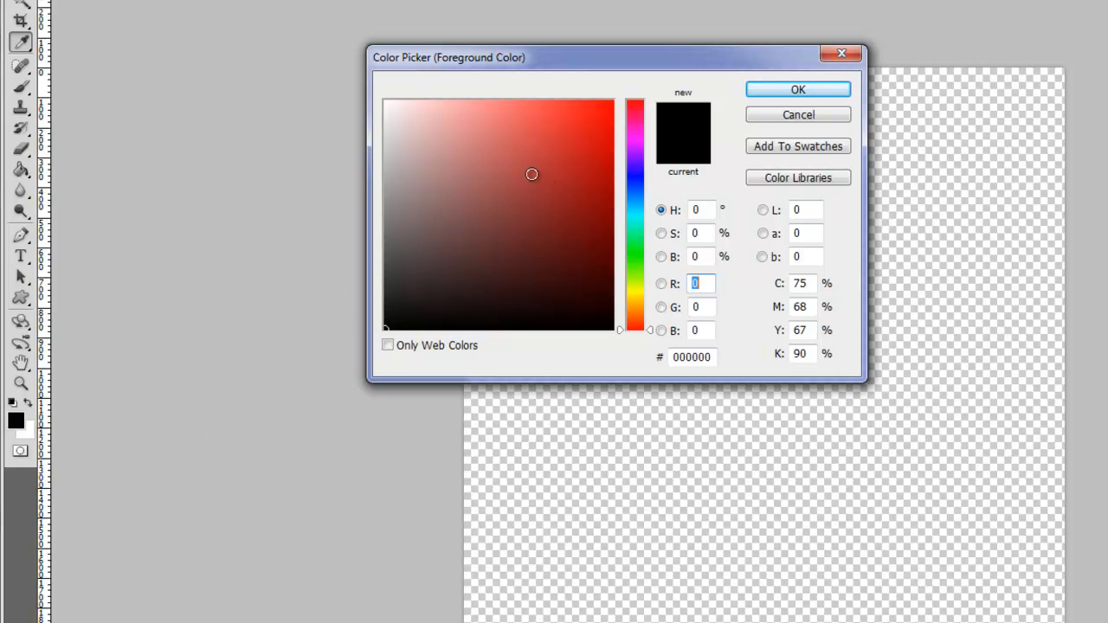
left_click(815, 112)
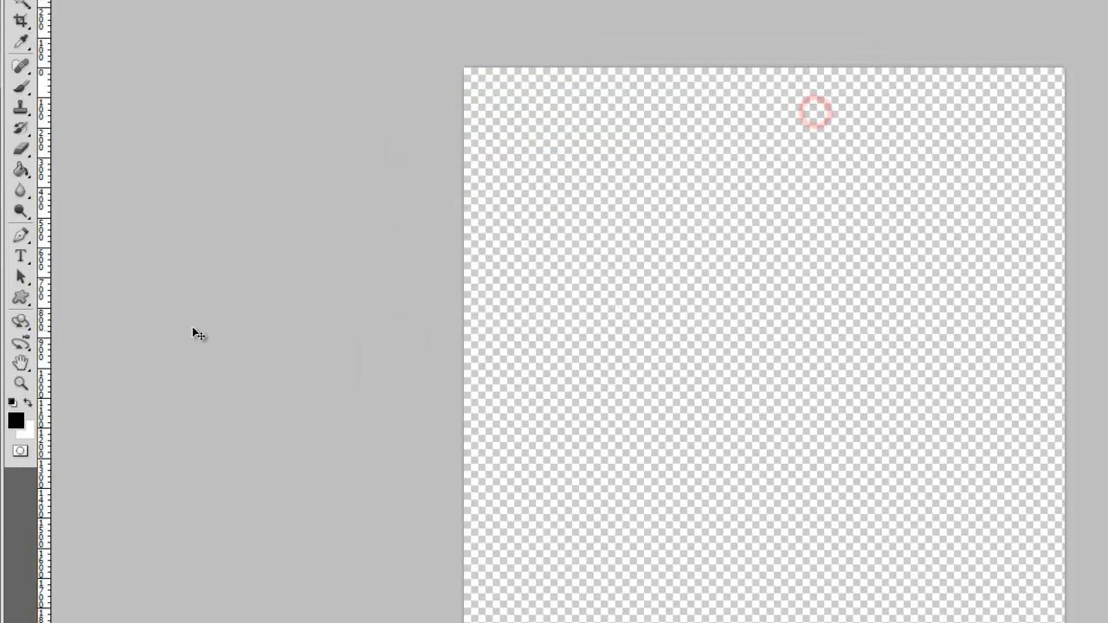
- Open the foreground color picker and try the Only Web Colors option on a blue hue, restoring the full color range
left_click(16, 421)
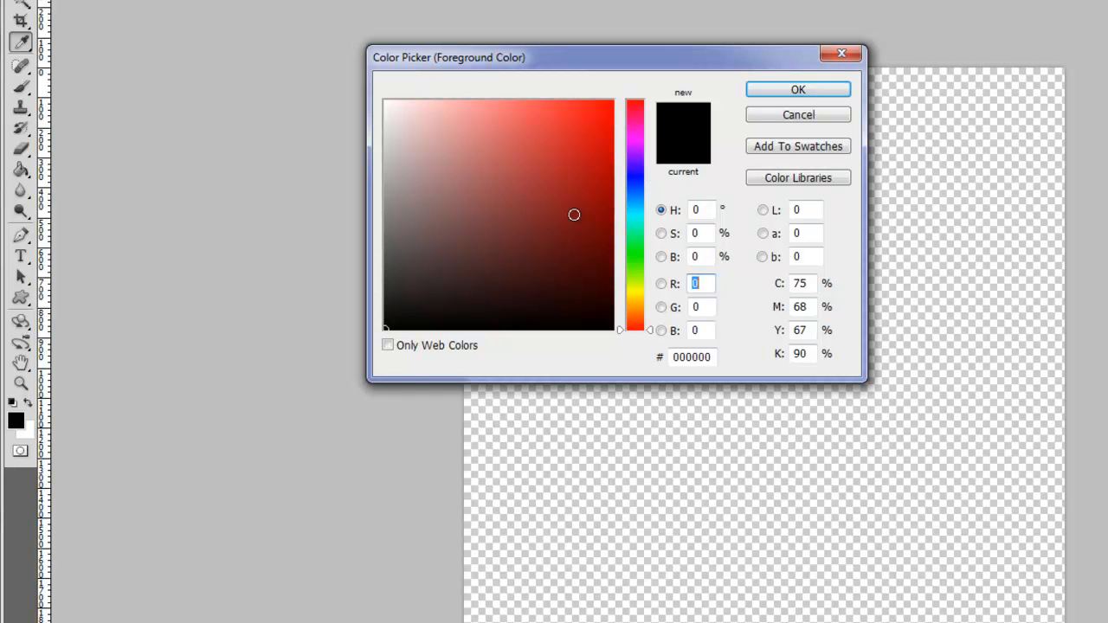
left_click(406, 346)
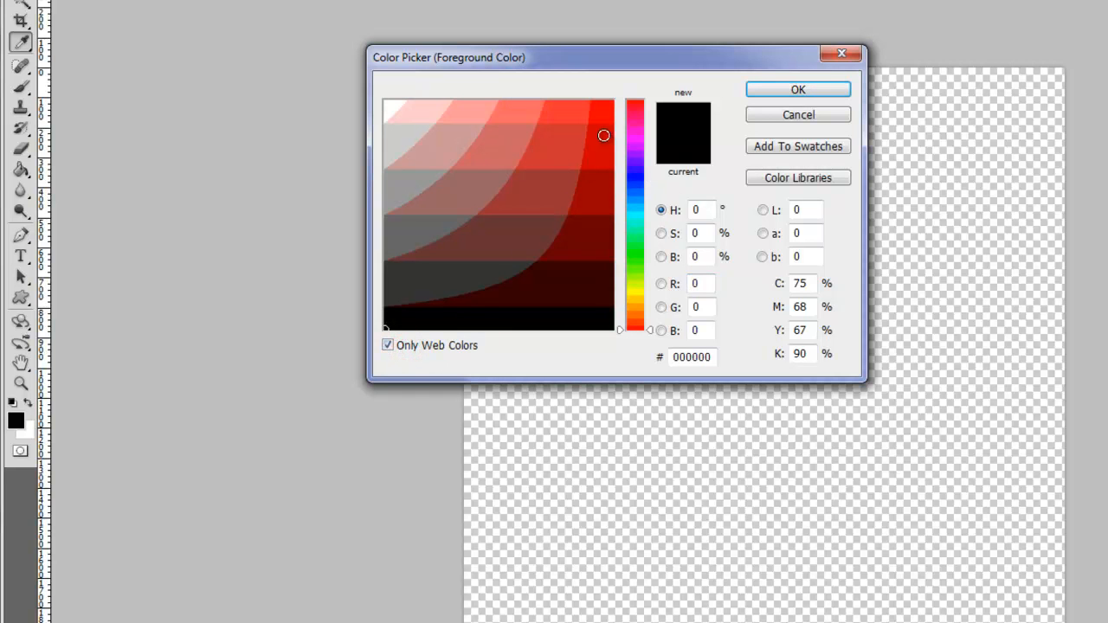
left_click_drag(636, 165, 639, 209)
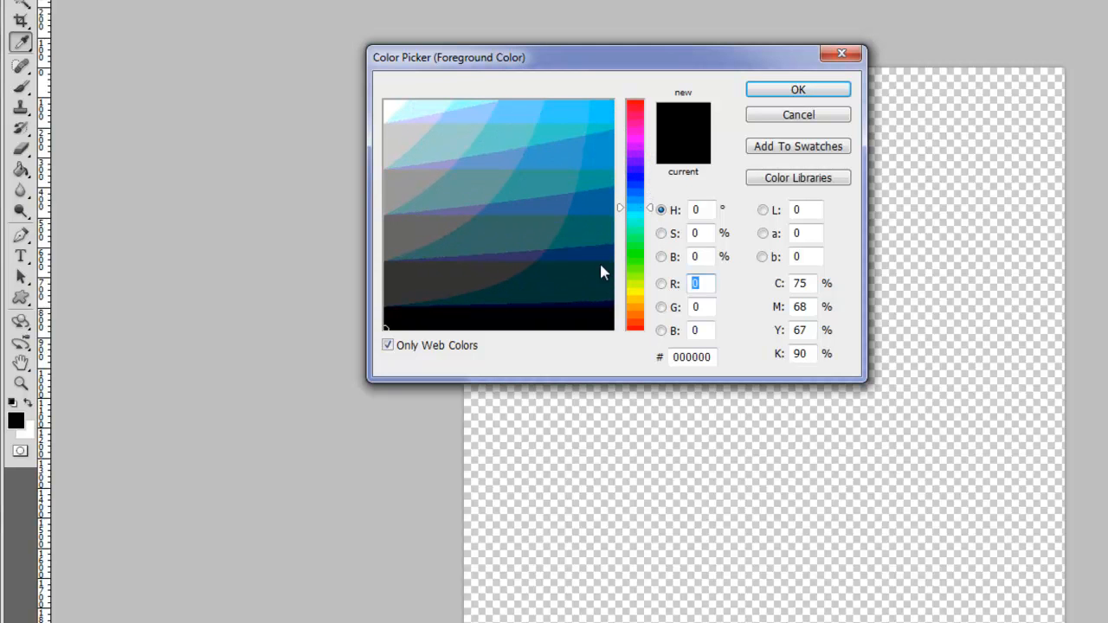
left_click(462, 347)
- Try blue and dark purple shades, and set the foreground color to a bright purple
mouse_move(566, 224)
left_mouse_down()
mouse_move(584, 163)
mouse_move(549, 154)
mouse_move(538, 119)
mouse_move(547, 155)
mouse_move(561, 136)
left_mouse_up()
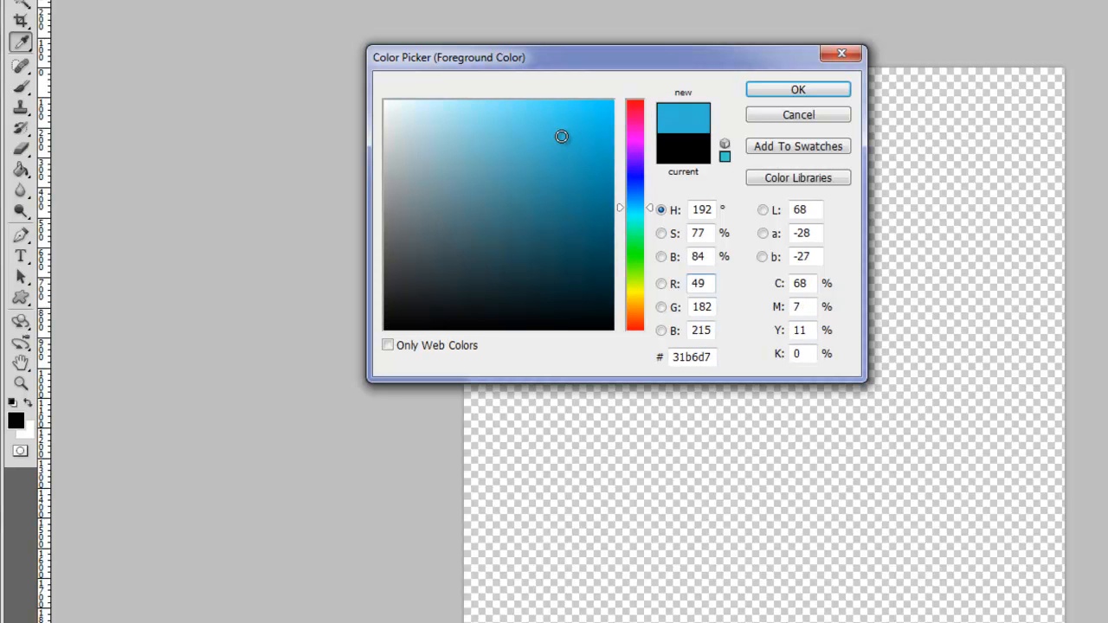
mouse_move(636, 173)
left_mouse_down()
mouse_move(636, 146)
mouse_move(598, 125)
mouse_move(579, 181)
mouse_move(591, 223)
left_mouse_up()
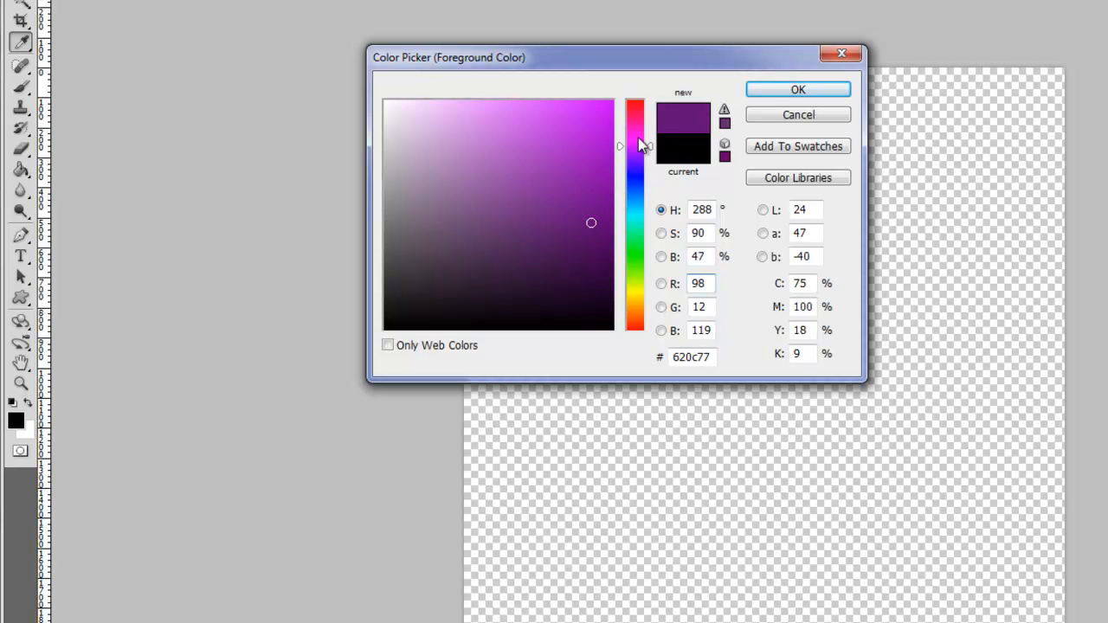
left_click_drag(651, 149, 603, 149)
left_click(800, 93)
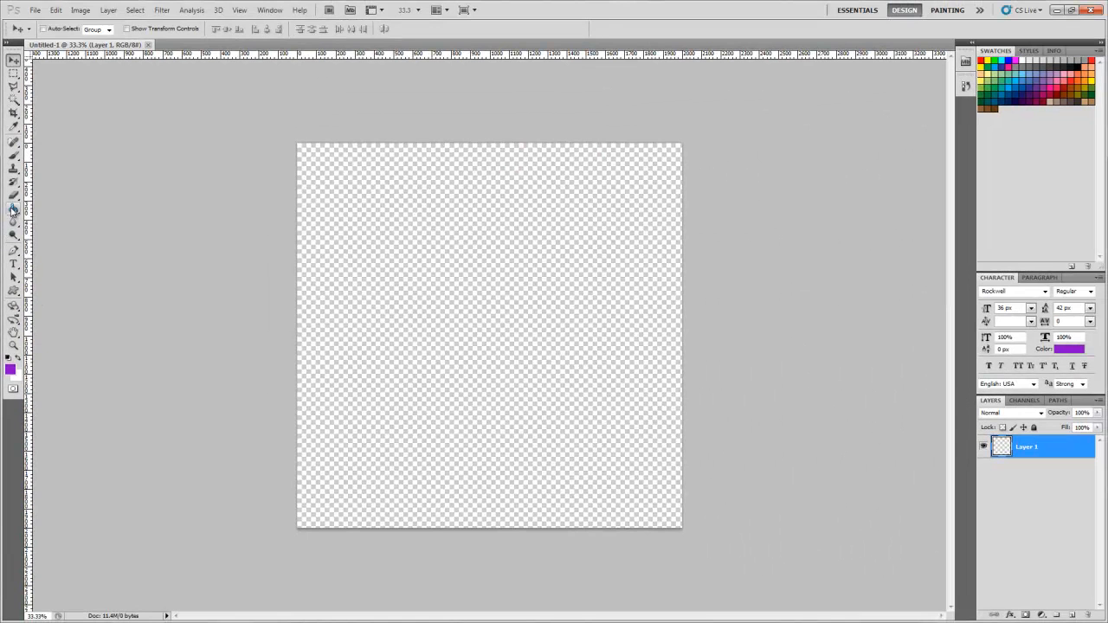
- Try filling the transparent canvas with the purple foreground color using the Paint Bucket Tool, and undo the fill
left_click(13, 209)
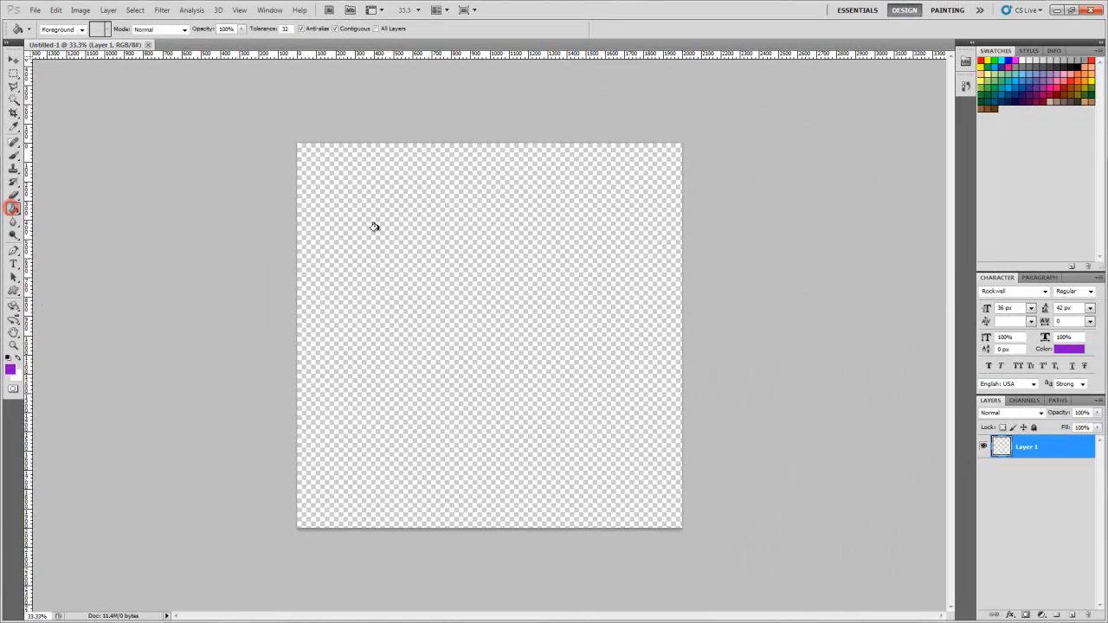
left_click(378, 230)
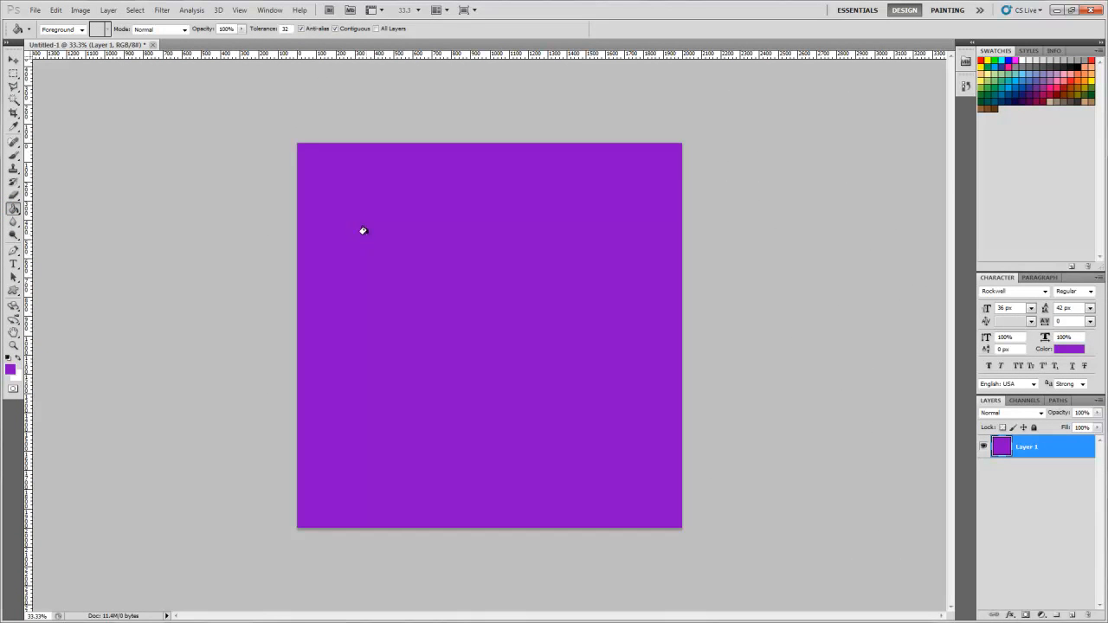
key("ctrl+z")
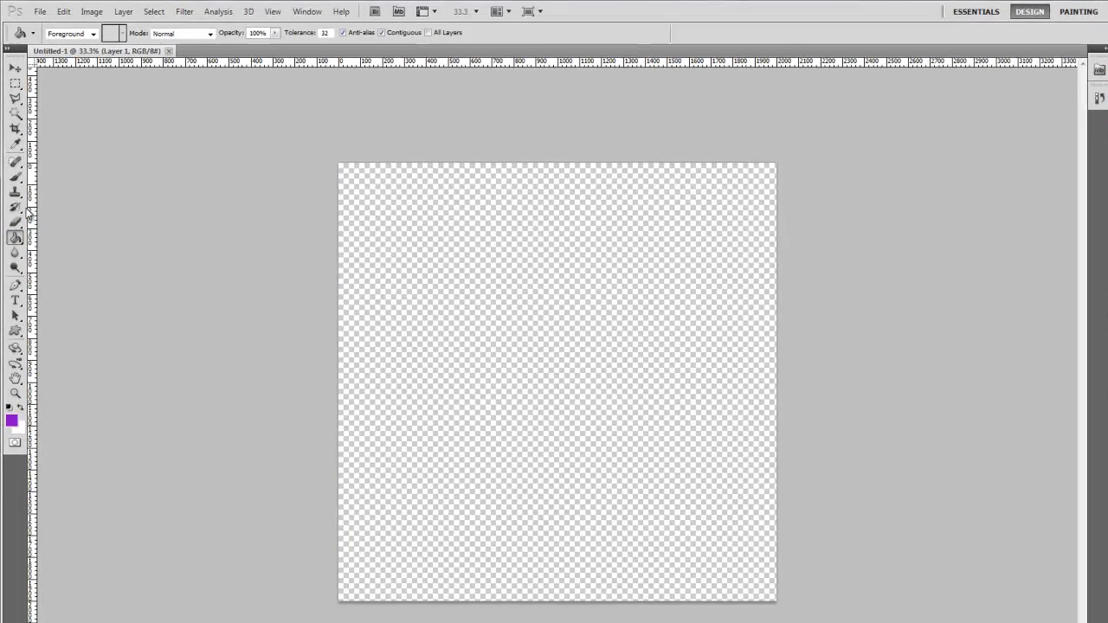
- Show the tools grouped with the Paint Bucket Tool and switch to the Gradient Tool
left_click(13, 210)
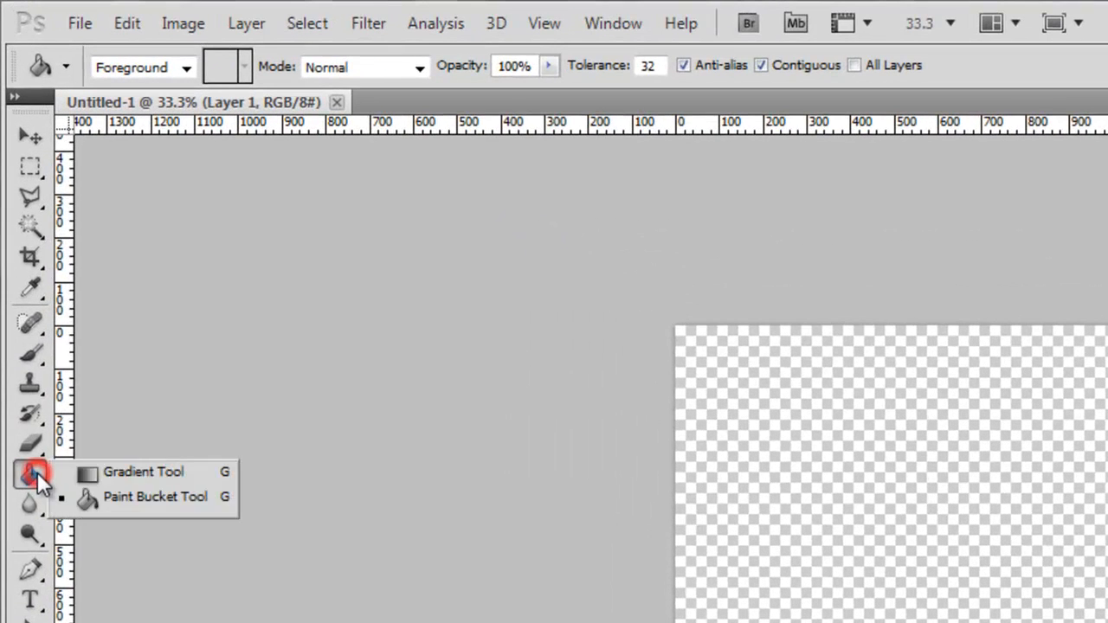
left_click(37, 471)
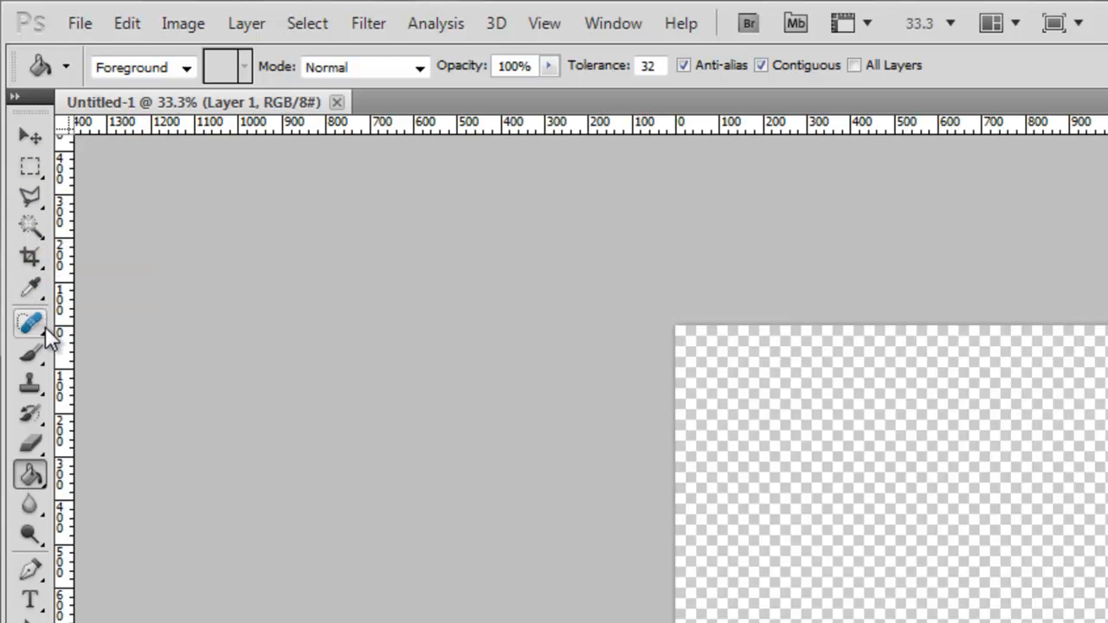
right_click(31, 492)
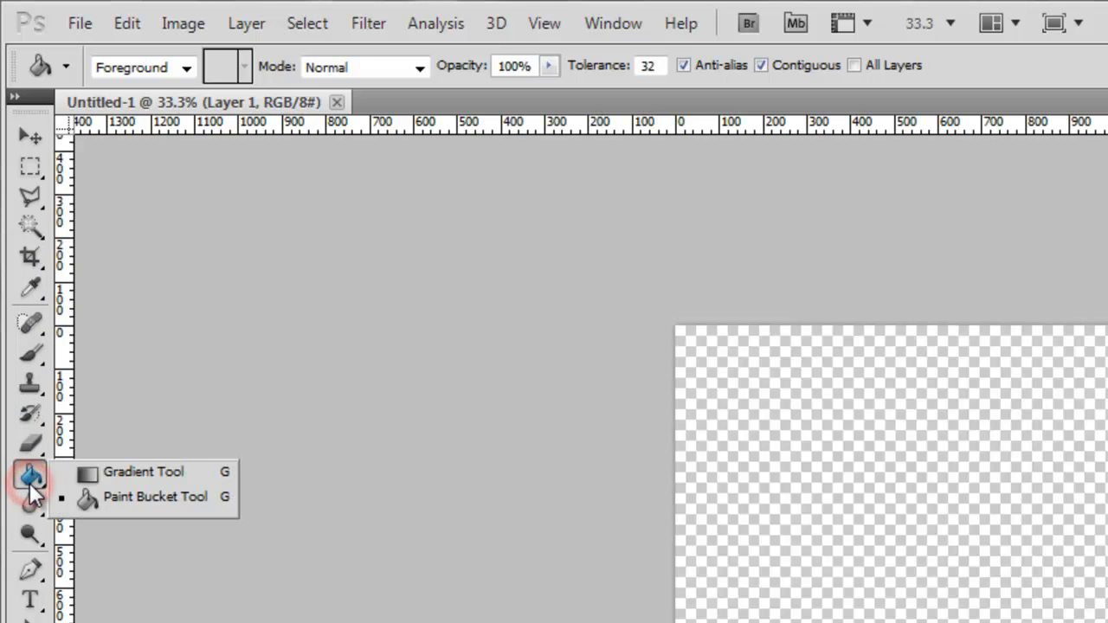
left_click(91, 476)
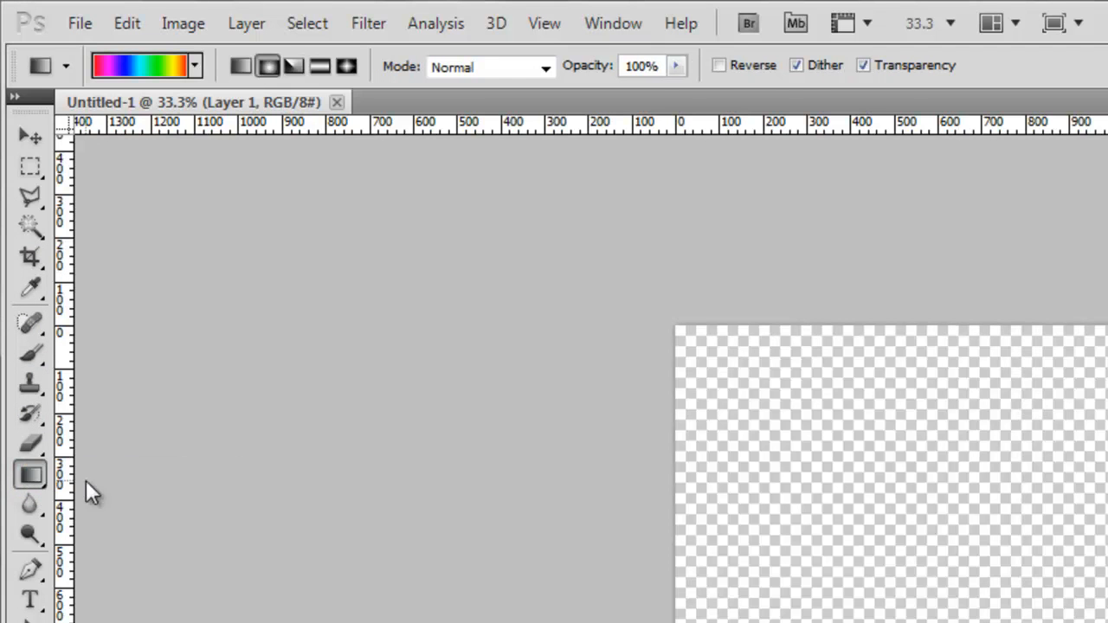
- Switch back to the Paint Bucket Tool and fill the transparent canvas with the purple foreground color
right_click(39, 475)
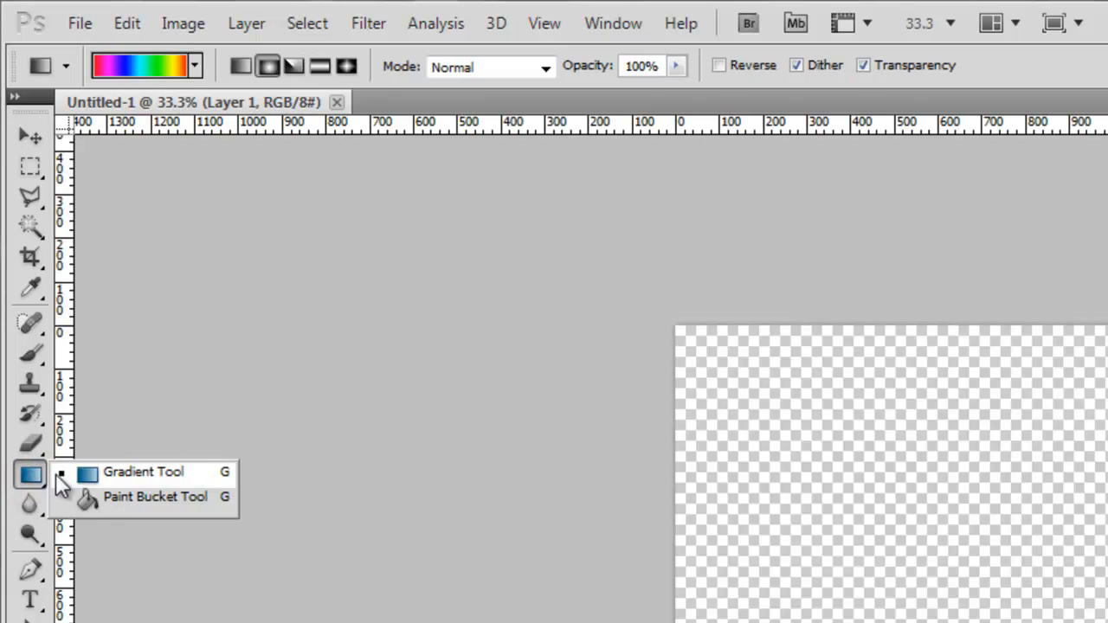
left_click(91, 495)
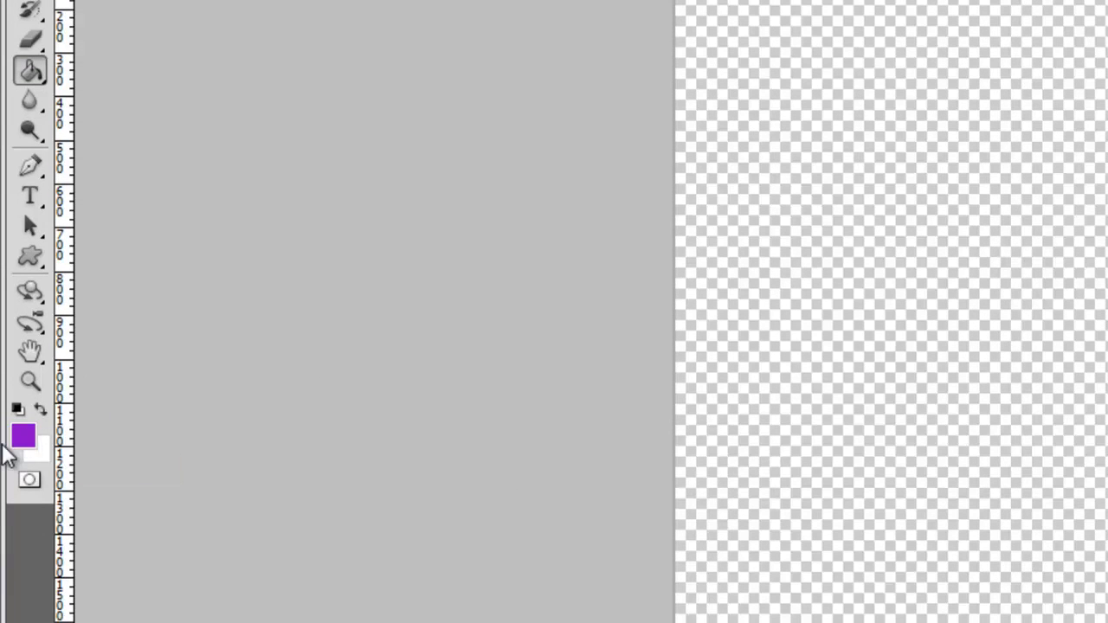
left_click(791, 84)
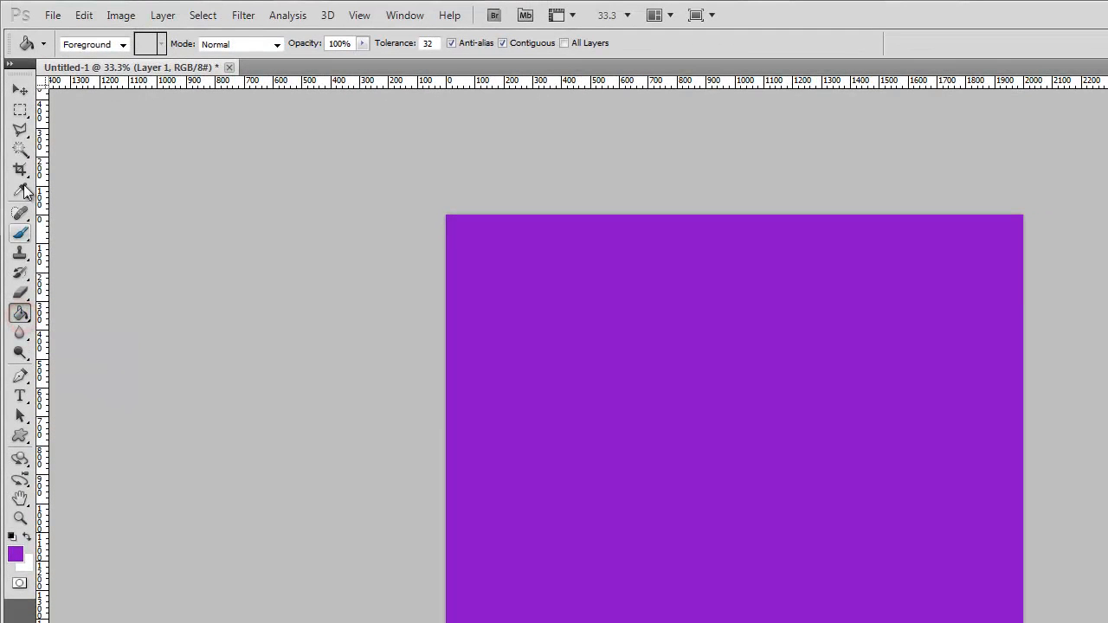
- Alternate twice between the Rectangular Marquee Tool and the Paint Bucket Tool
left_click(20, 92)
left_click(20, 111)
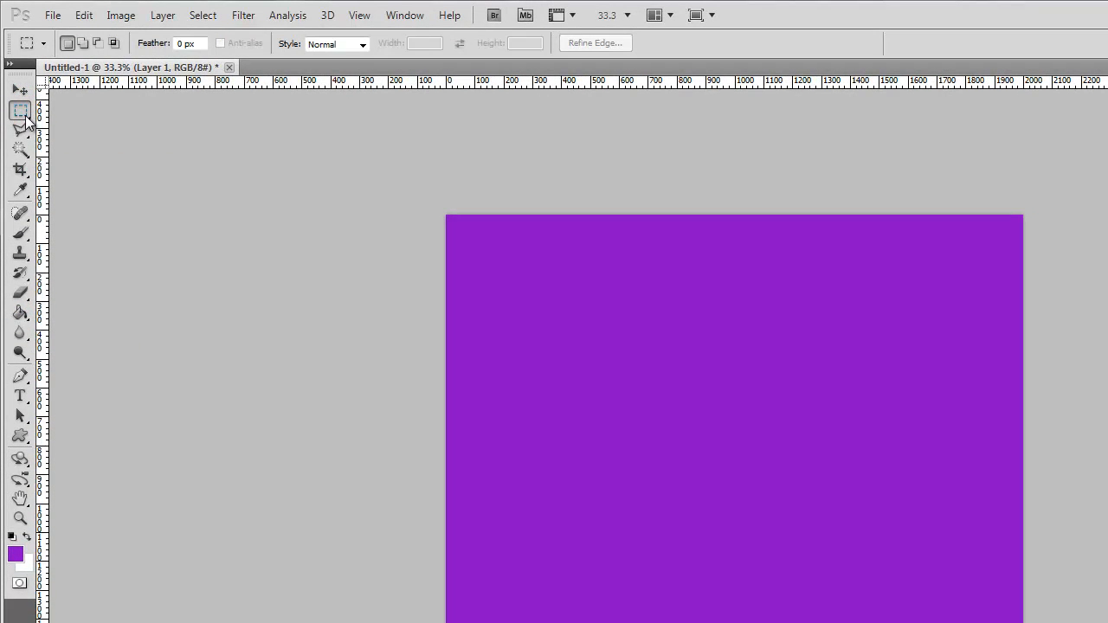
key("g")
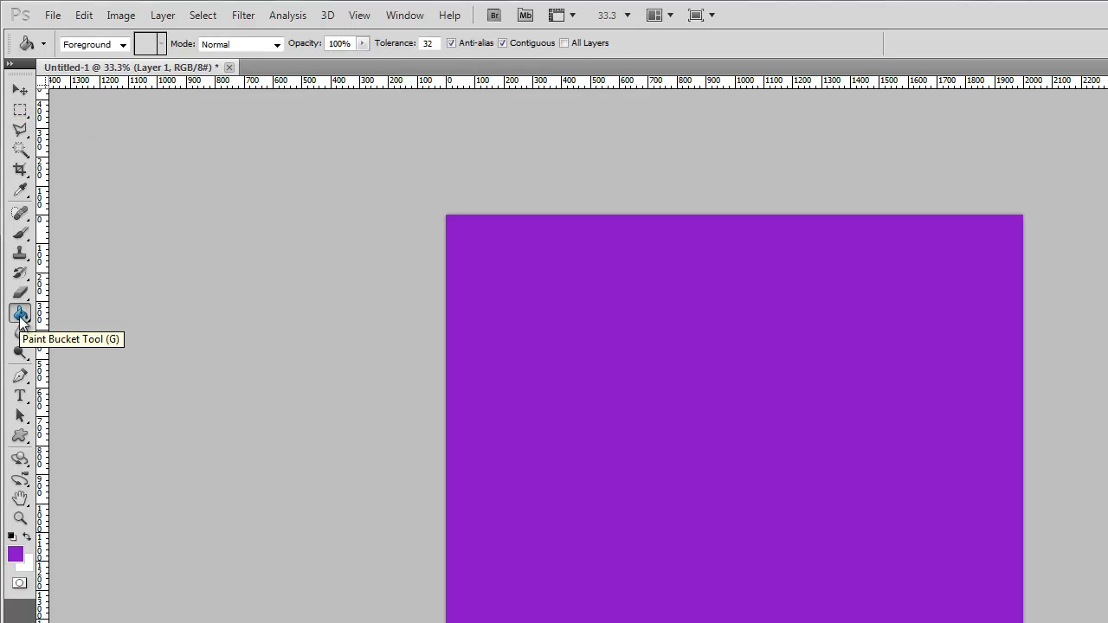
left_click(20, 110)
key("g")
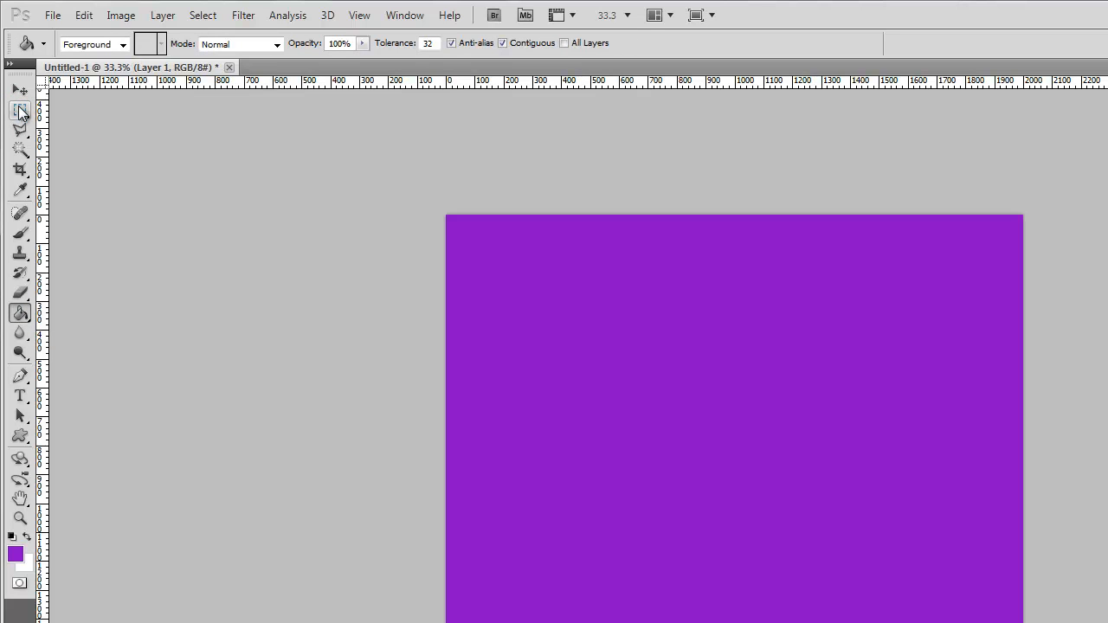
- Examine the tool variants grouped with the Paint Bucket and Rectangular Marquee tools, activating the Eraser Tool in between
left_click(21, 314)
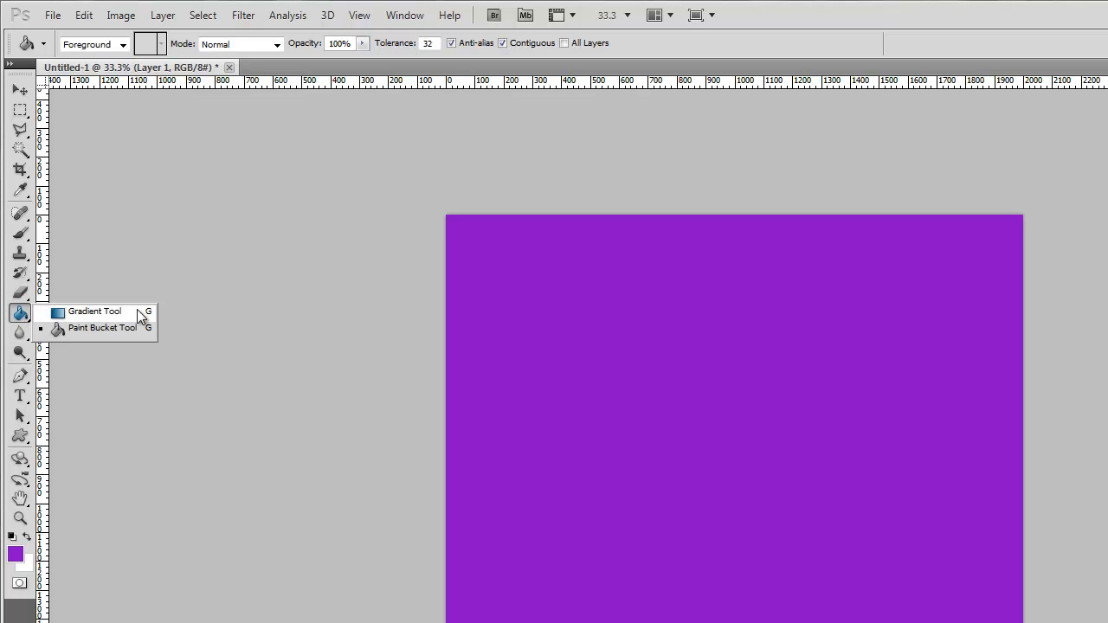
left_click(20, 313)
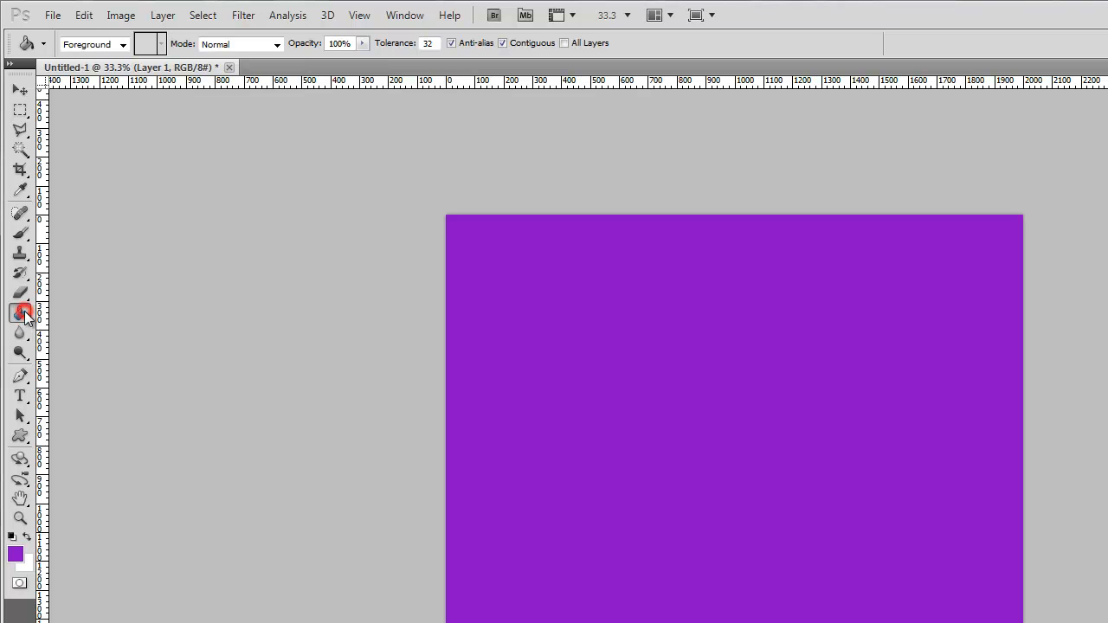
left_click(21, 293)
left_click(21, 293)
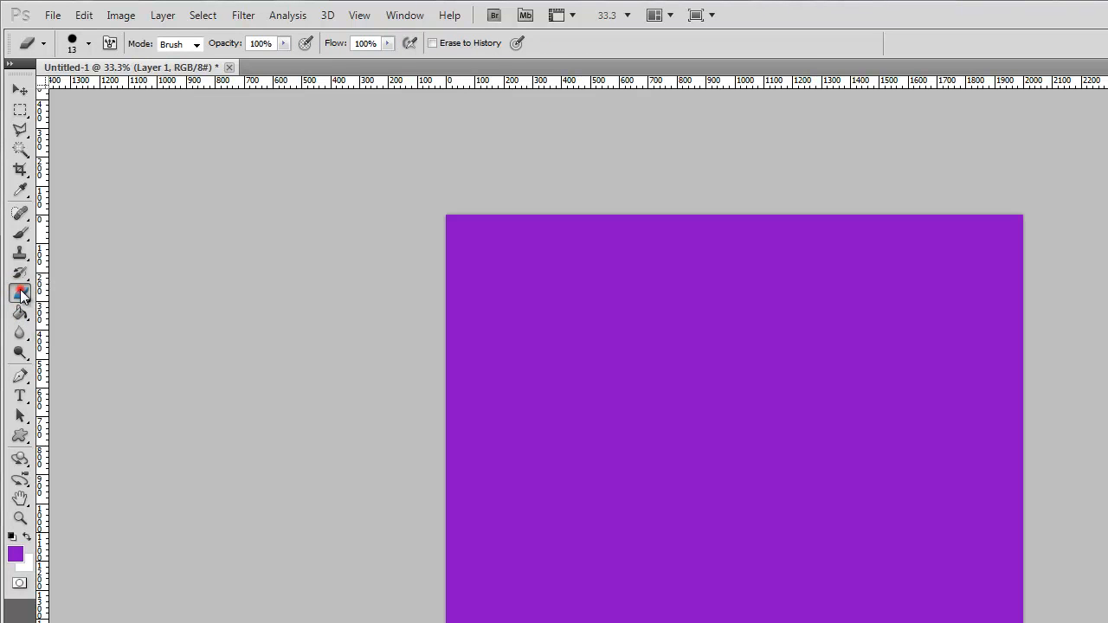
left_click(20, 109)
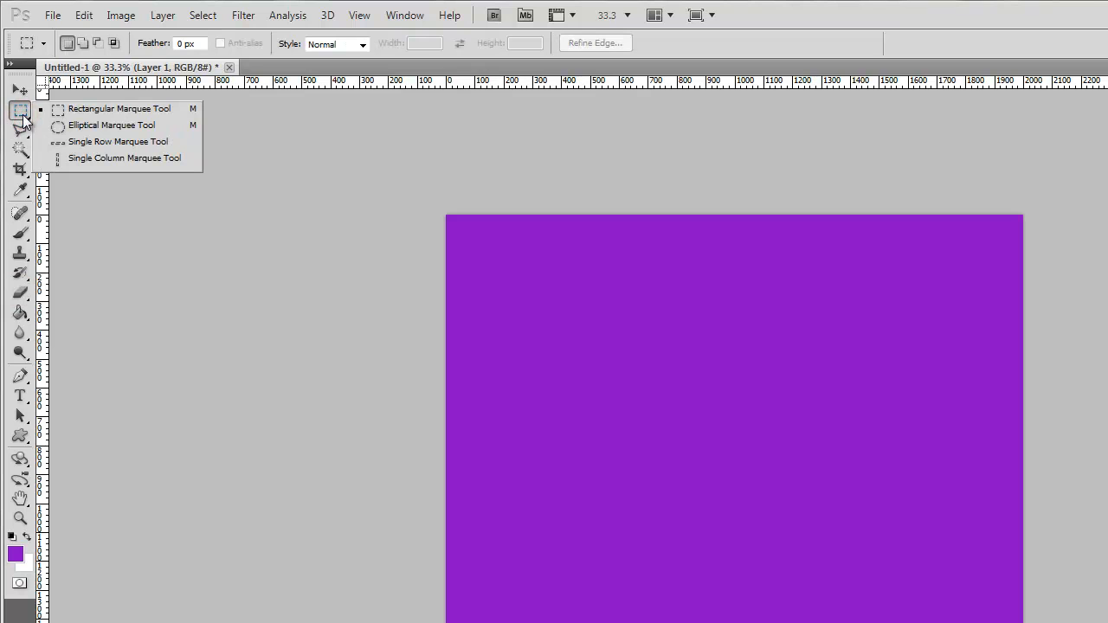
left_click(20, 110)
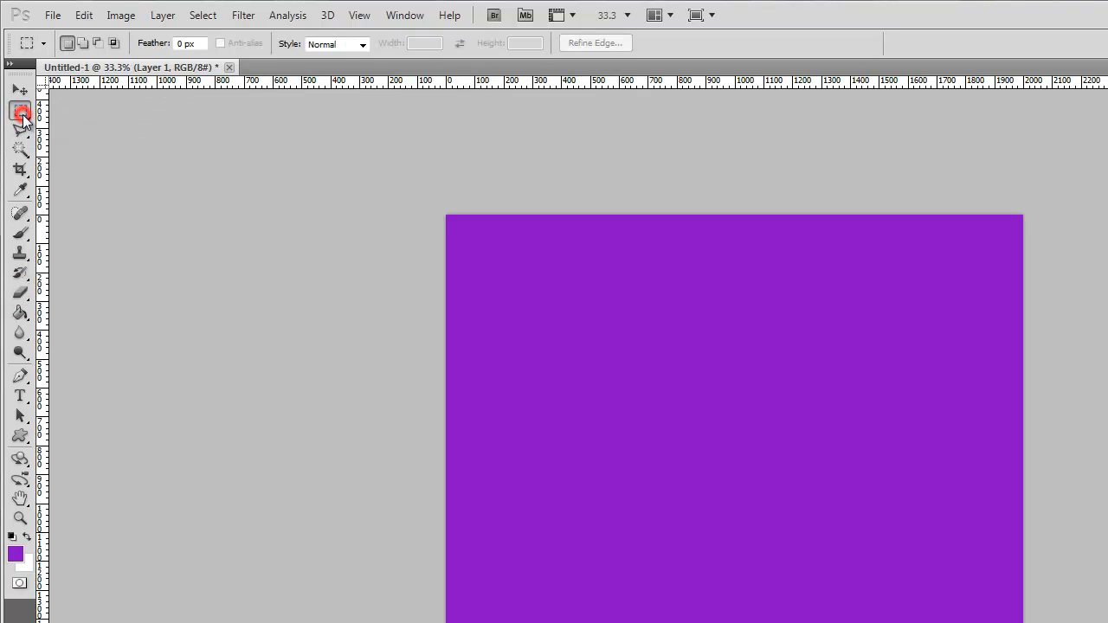
- Activate the Paint Bucket Tool and return to the Rectangular Marquee Tool
left_click(19, 314)
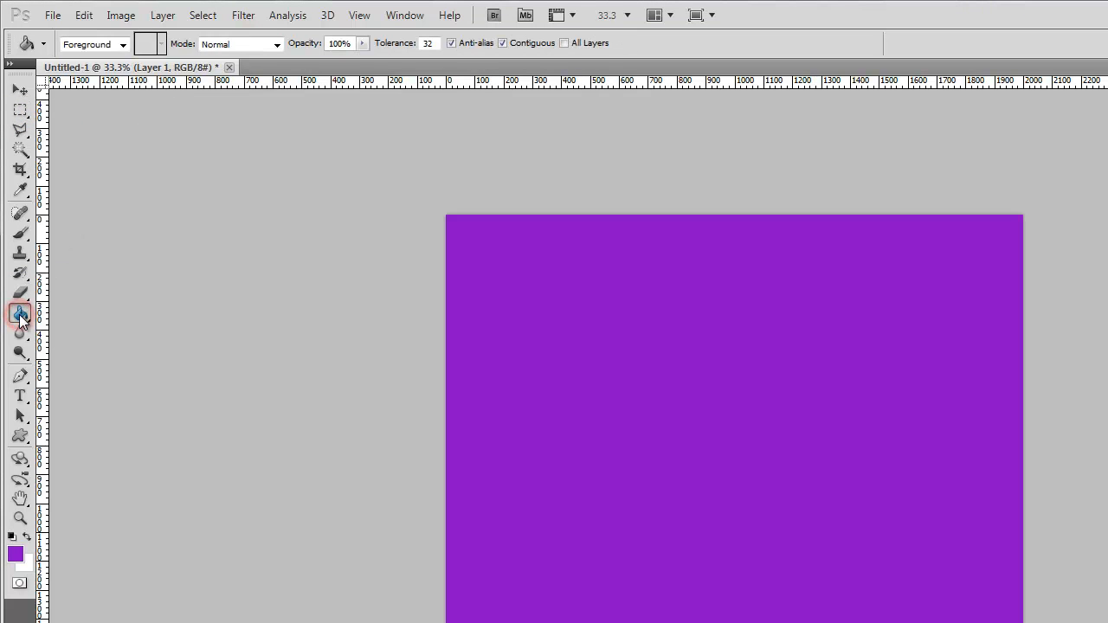
key("m")
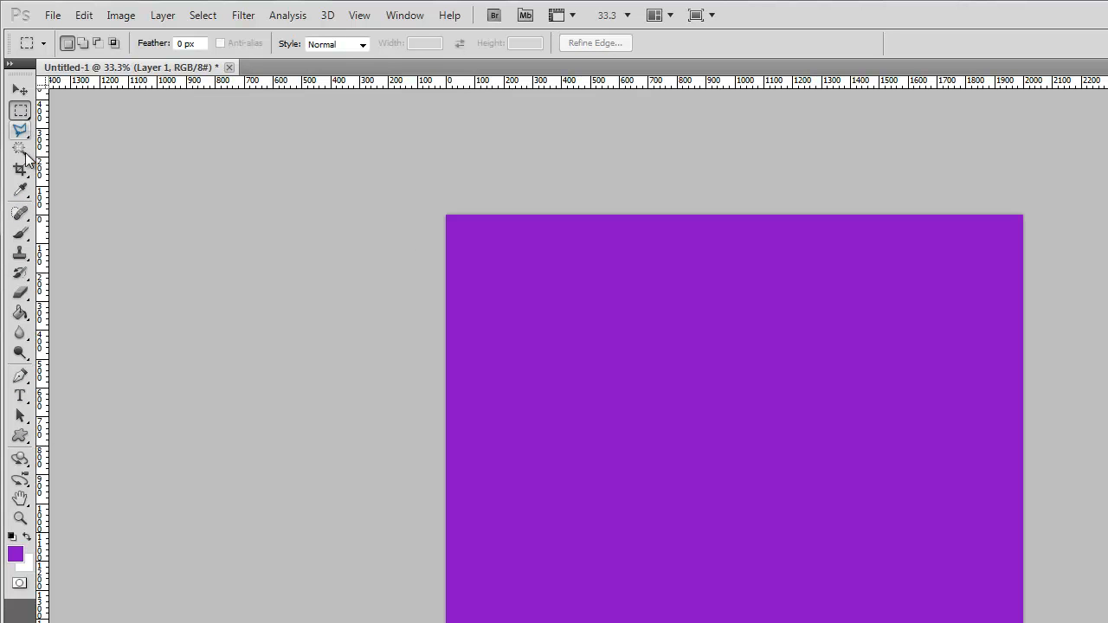
left_click(29, 118)
left_click(29, 119)
- Reset the foreground and background colors to their defaults and fill the canvas with black using the Paint Bucket Tool
left_click(12, 536)
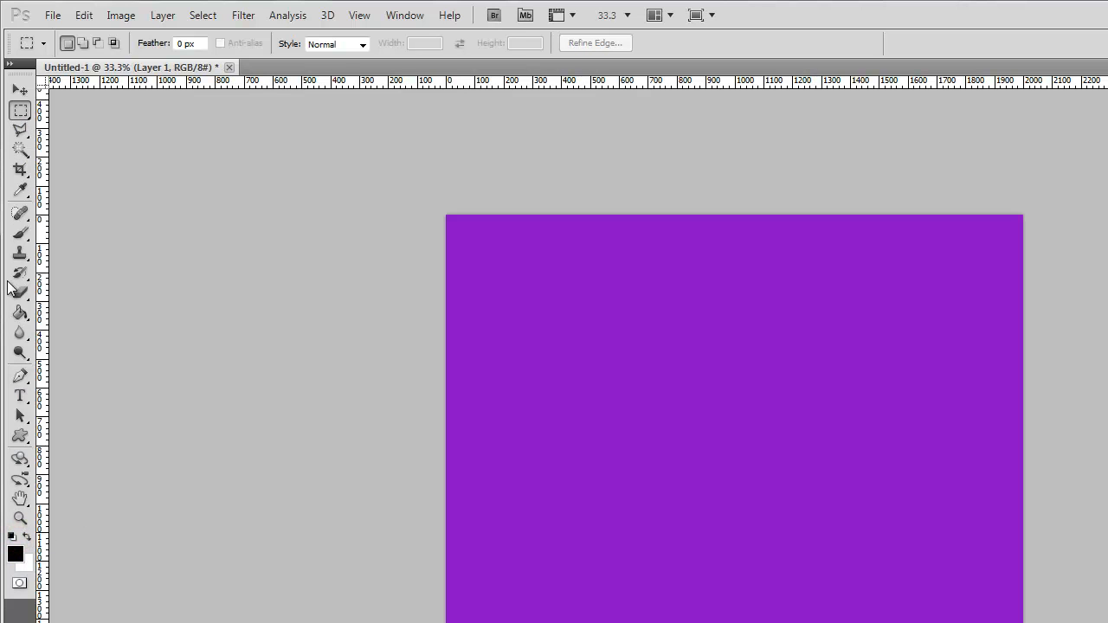
left_click(19, 314)
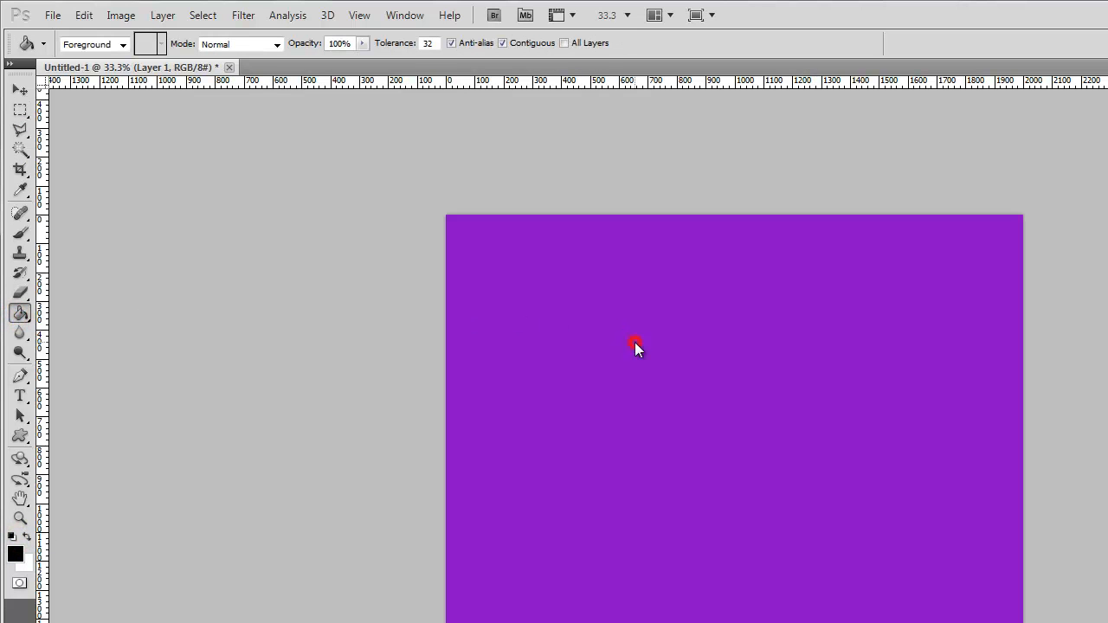
left_click(634, 342)
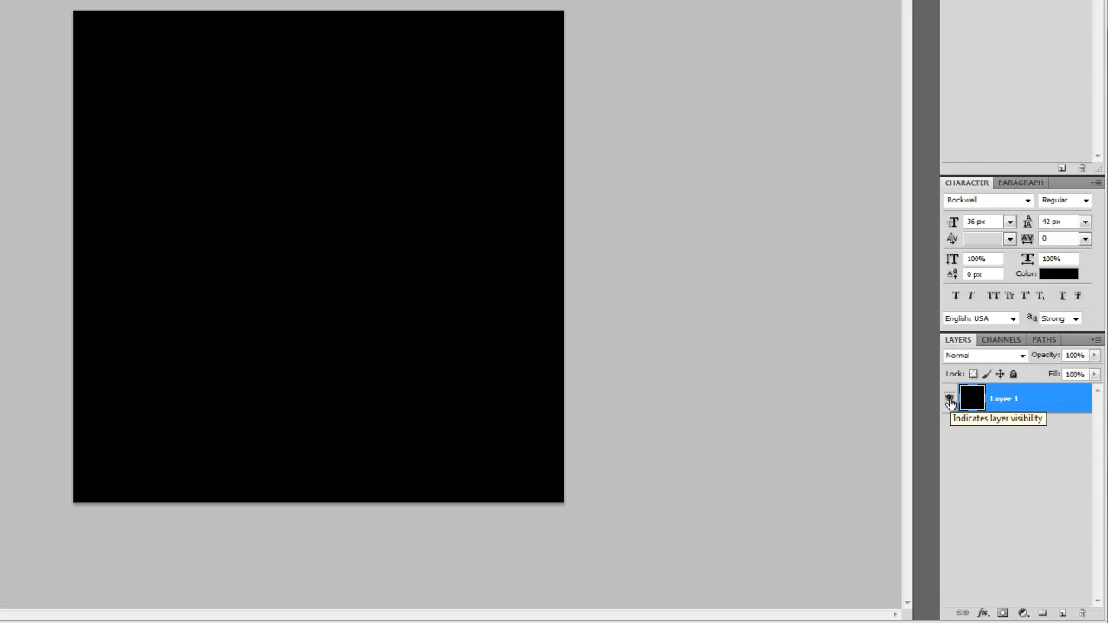
- Toggle the visibility of Layer 1, leave it hidden, and add a new empty layer above it
left_click(950, 401)
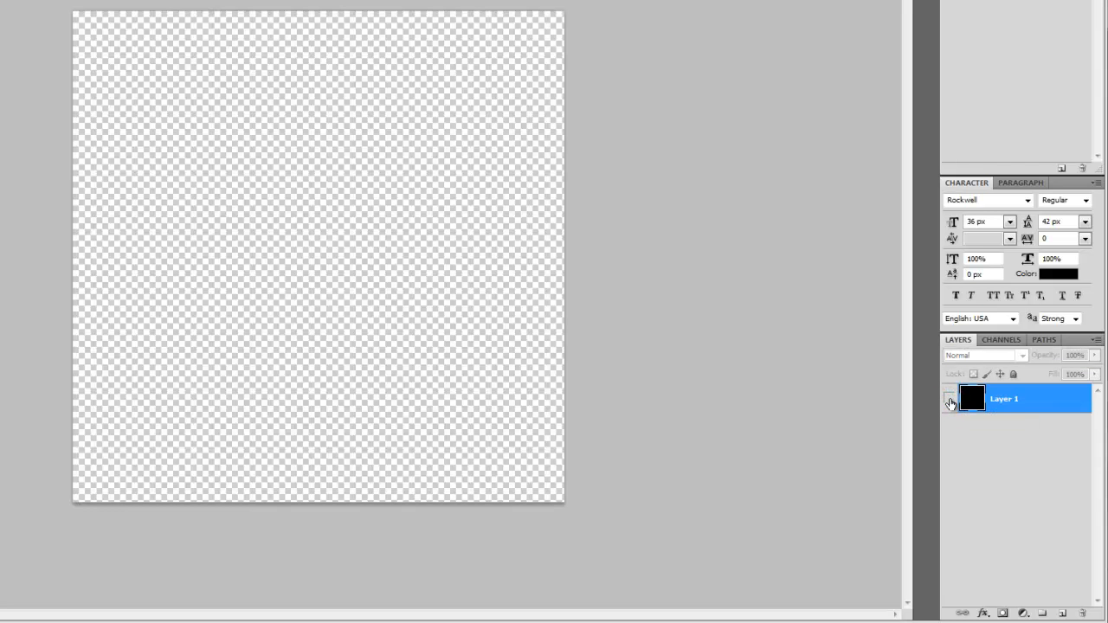
left_click(949, 401)
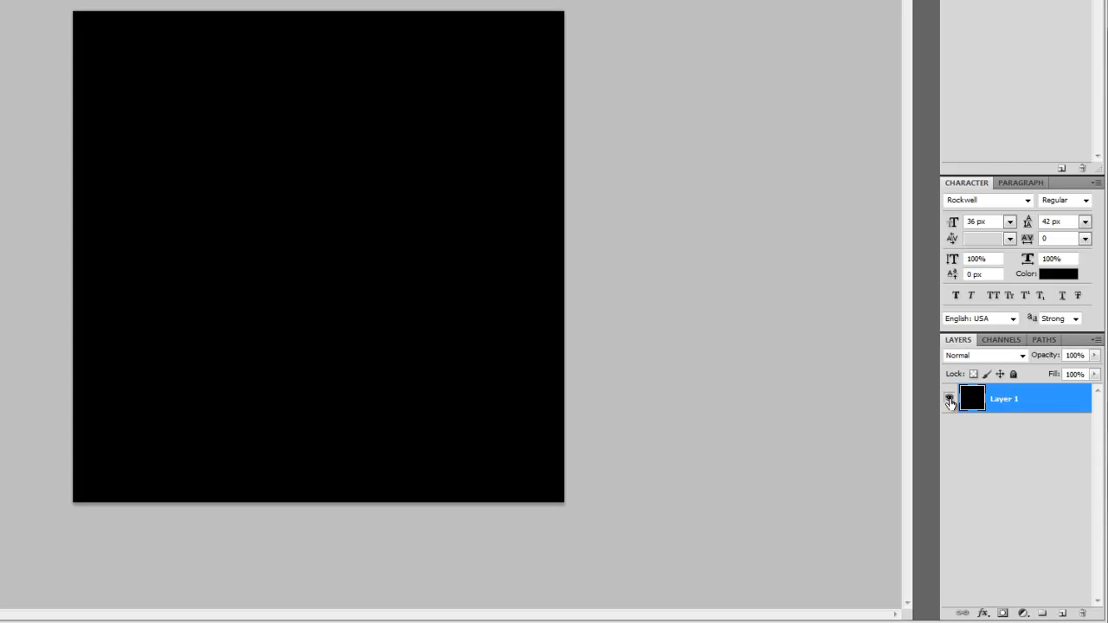
left_click(949, 401)
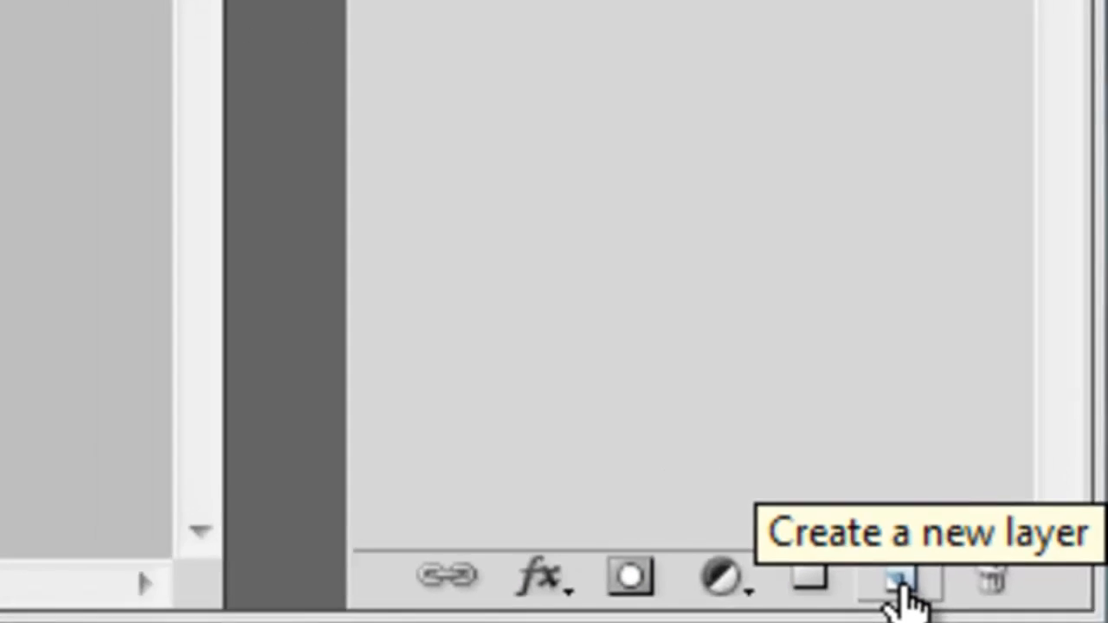
left_click(846, 571)
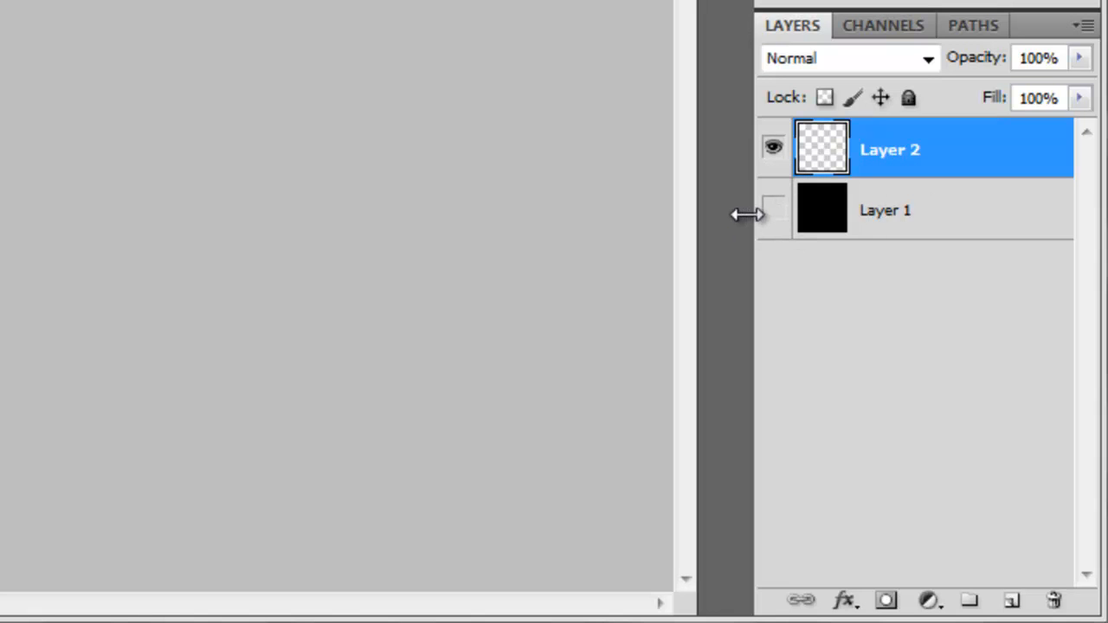
- Make Layer 1 visible again and select Layer 2 as the active layer
left_click(904, 157)
left_click(906, 215)
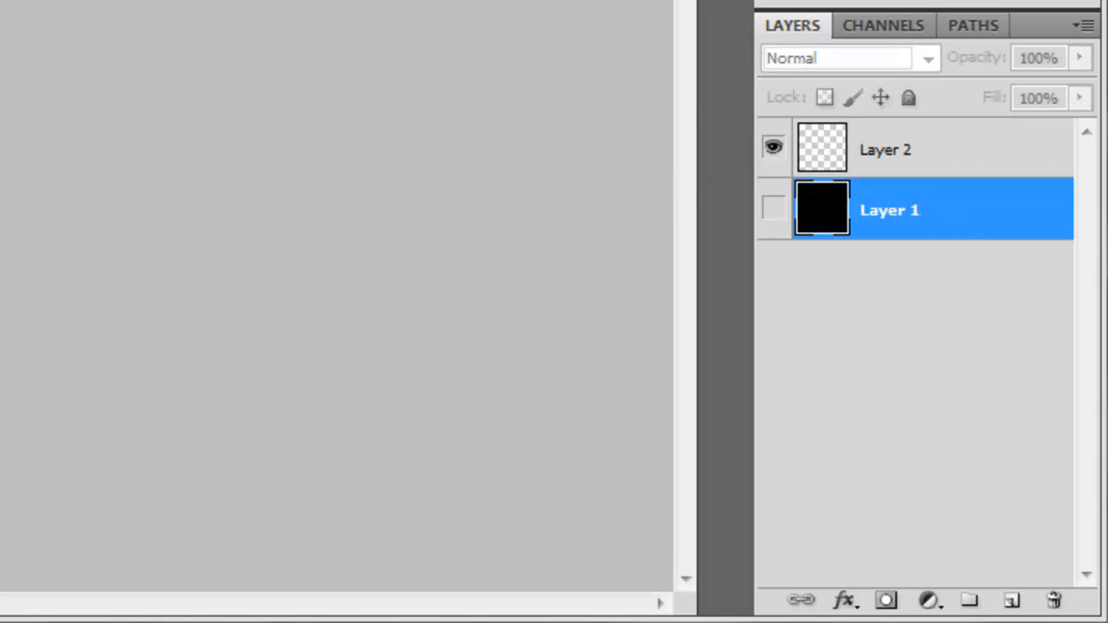
left_click(774, 210)
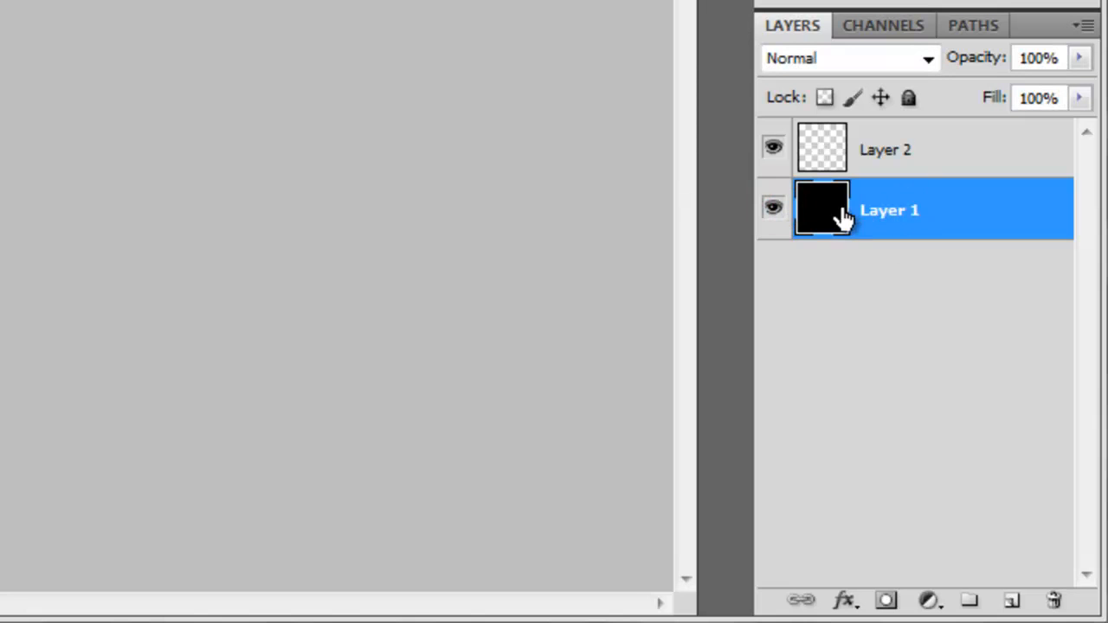
left_click(917, 145)
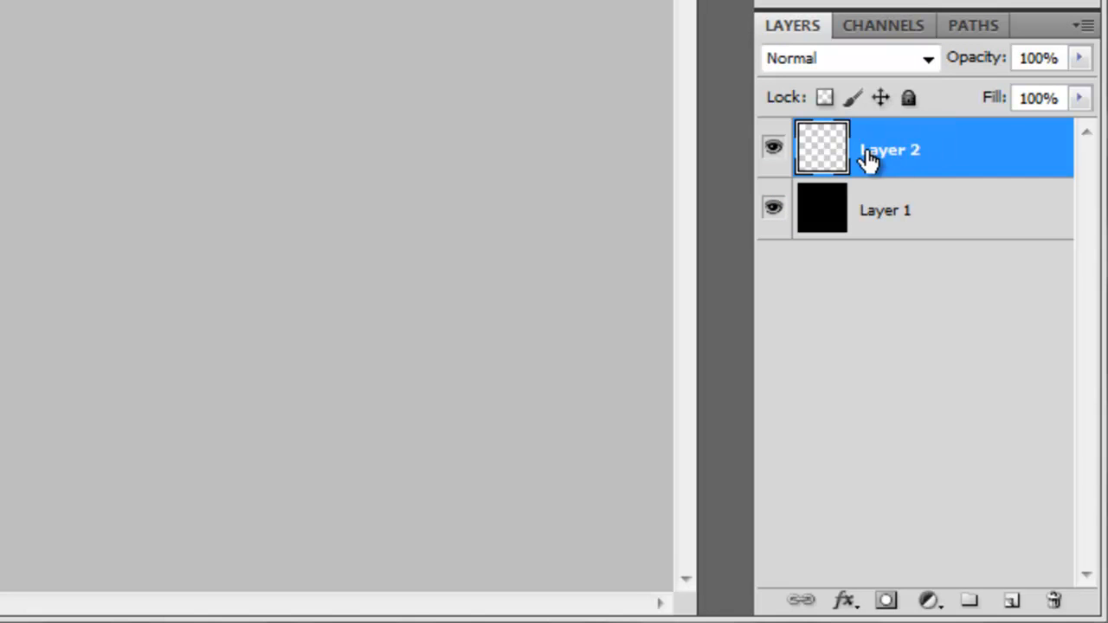
- Make Layer 2 the active layer and set the foreground color to purple with the Horizontal Type Tool active
left_click(892, 194)
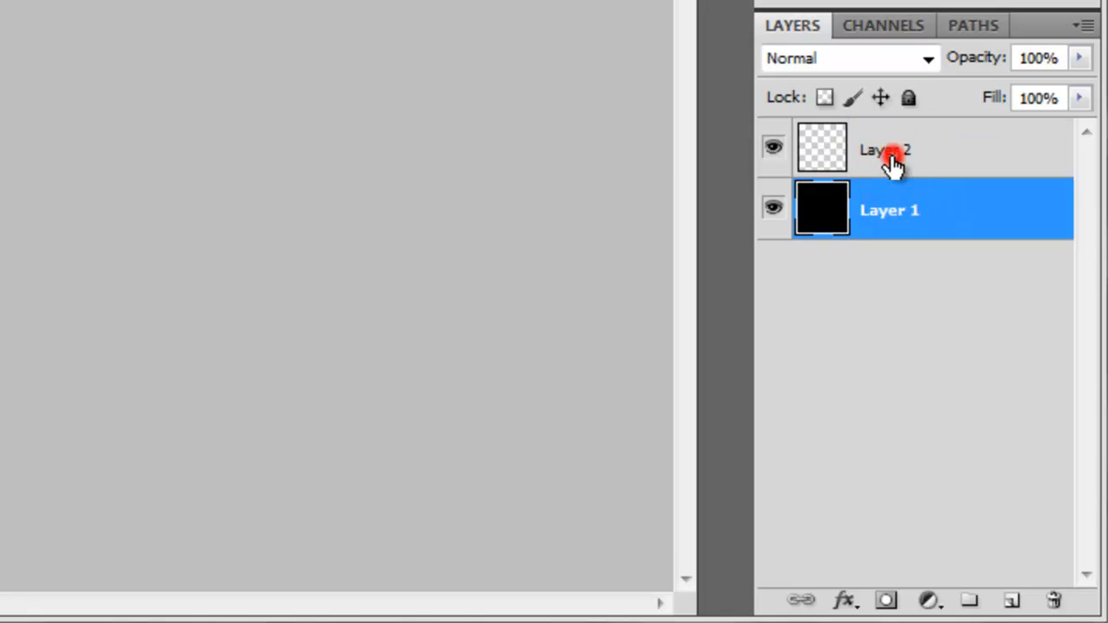
left_click(891, 164)
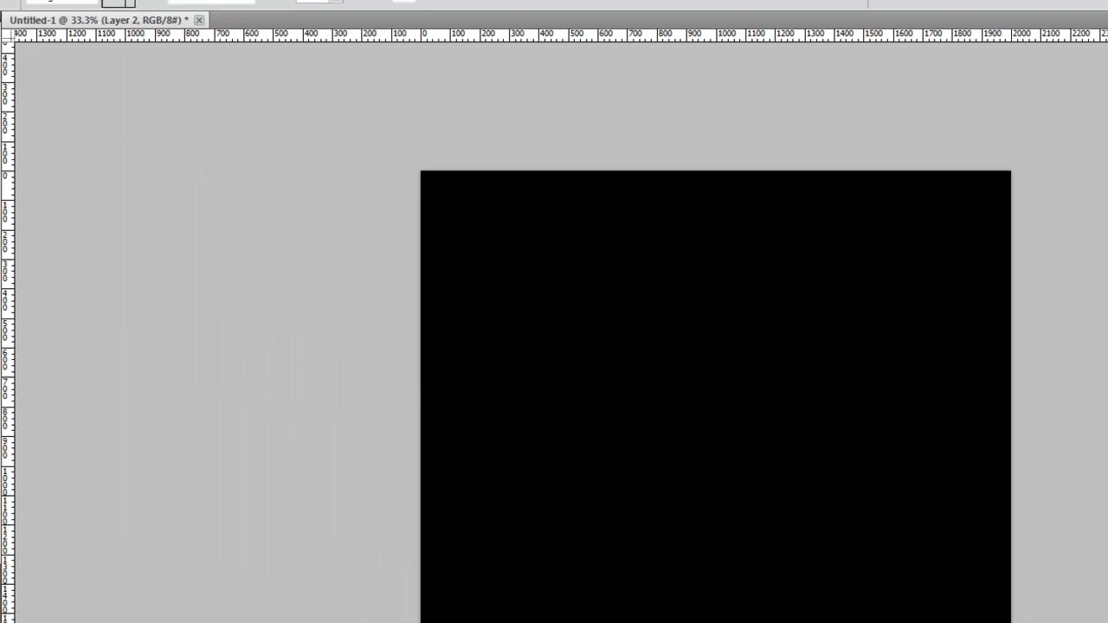
left_click(22, 381)
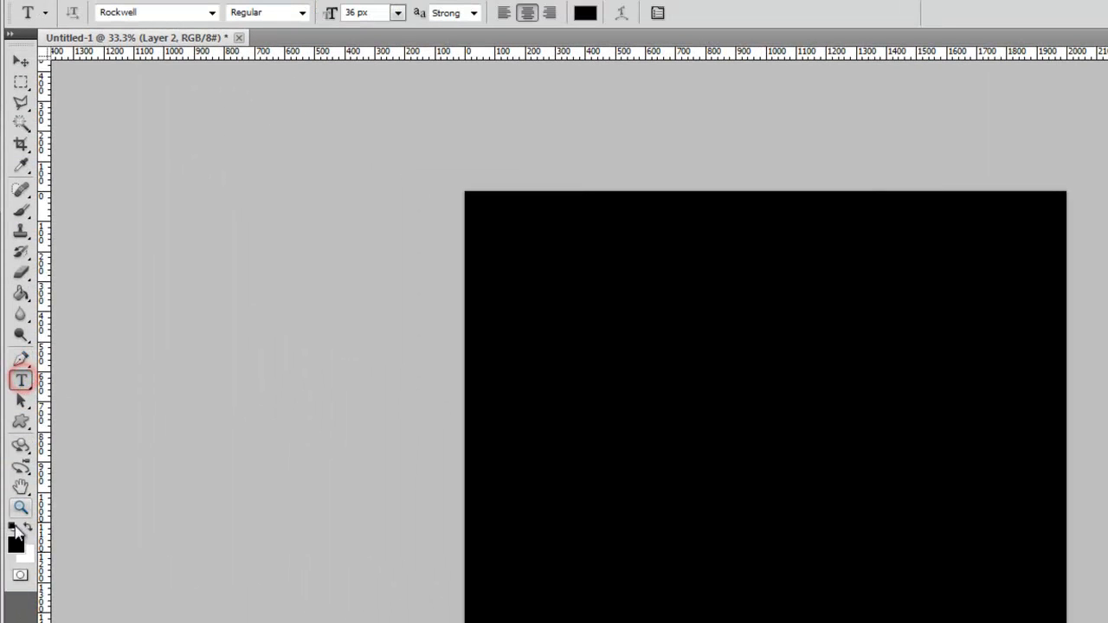
left_click(16, 543)
left_click_drag(640, 301, 594, 249)
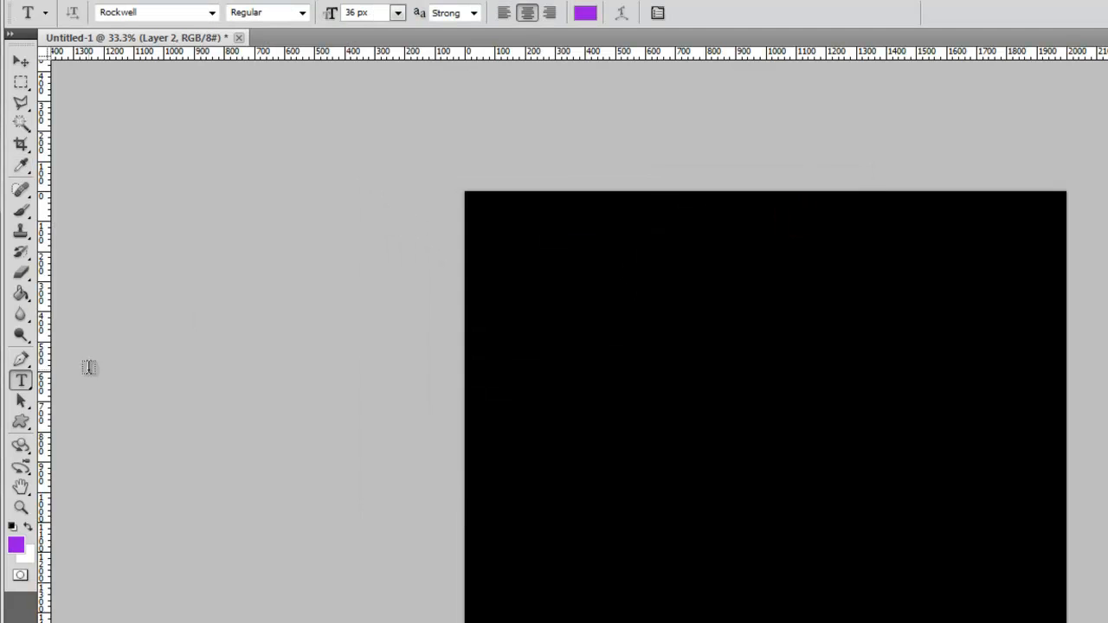
- Start a horizontal text line near the black canvas's upper-left corner
left_click(560, 288)
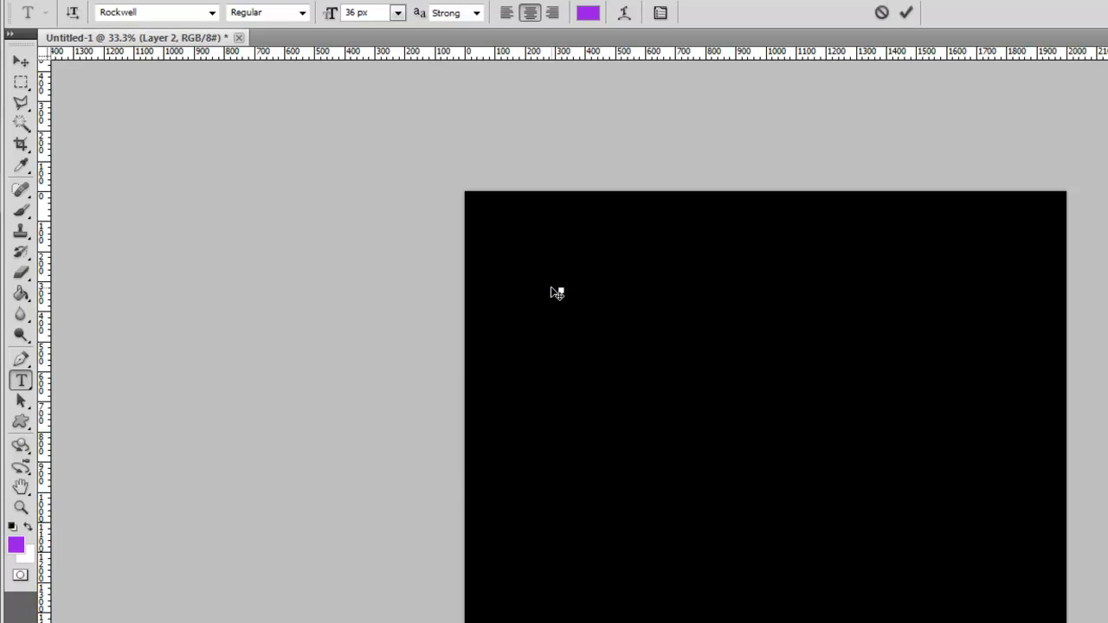
left_click(22, 381)
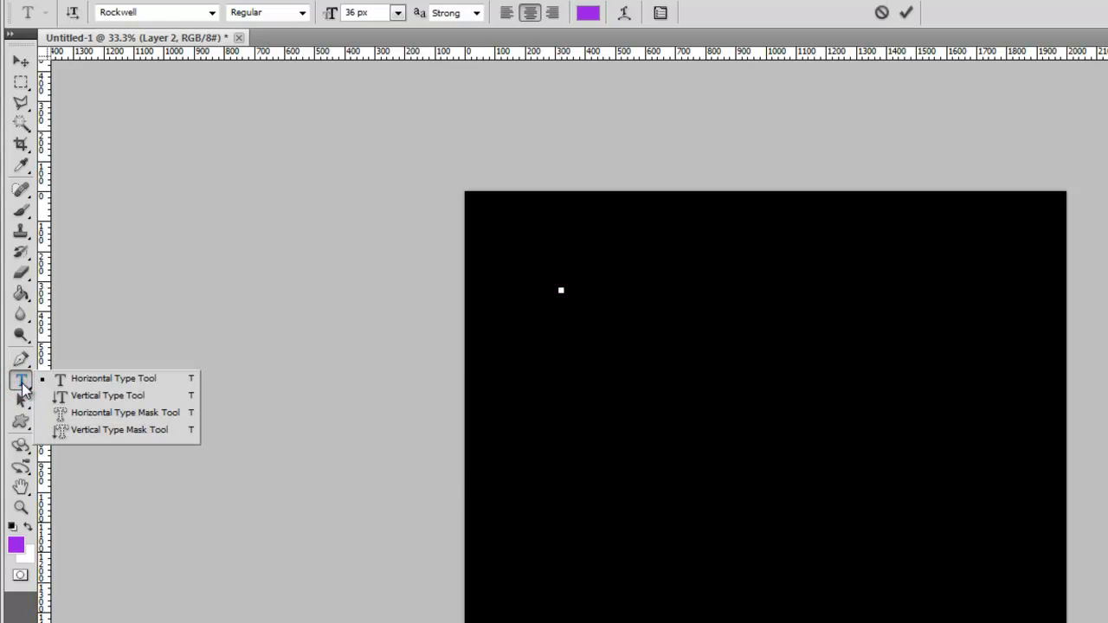
left_click(22, 384)
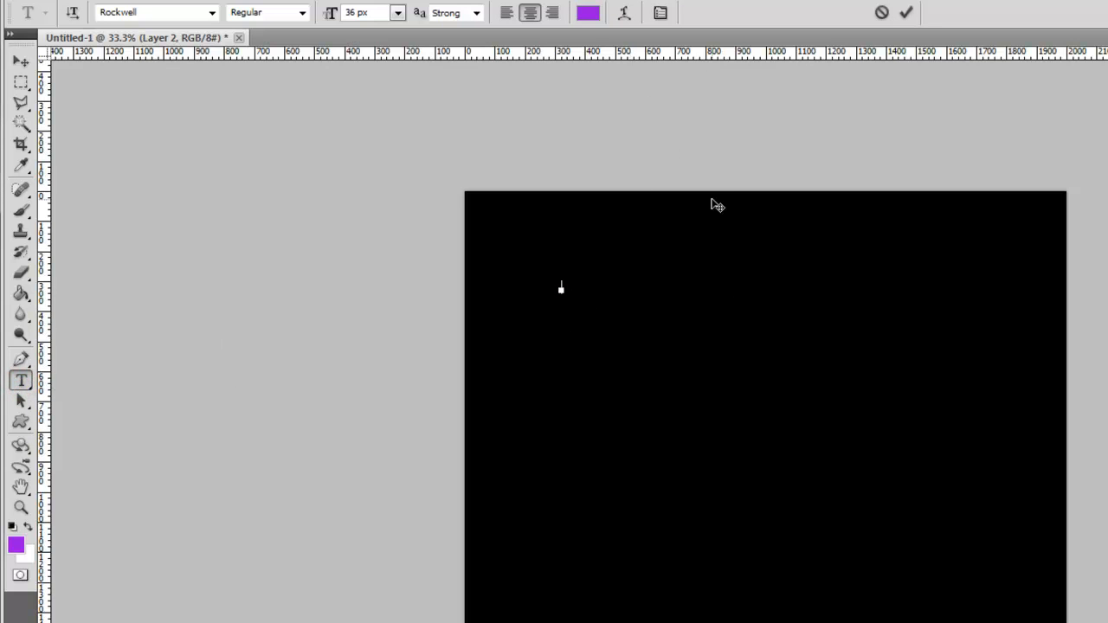
type("Hello")
type(" Everybody")
key("ctrl+a")
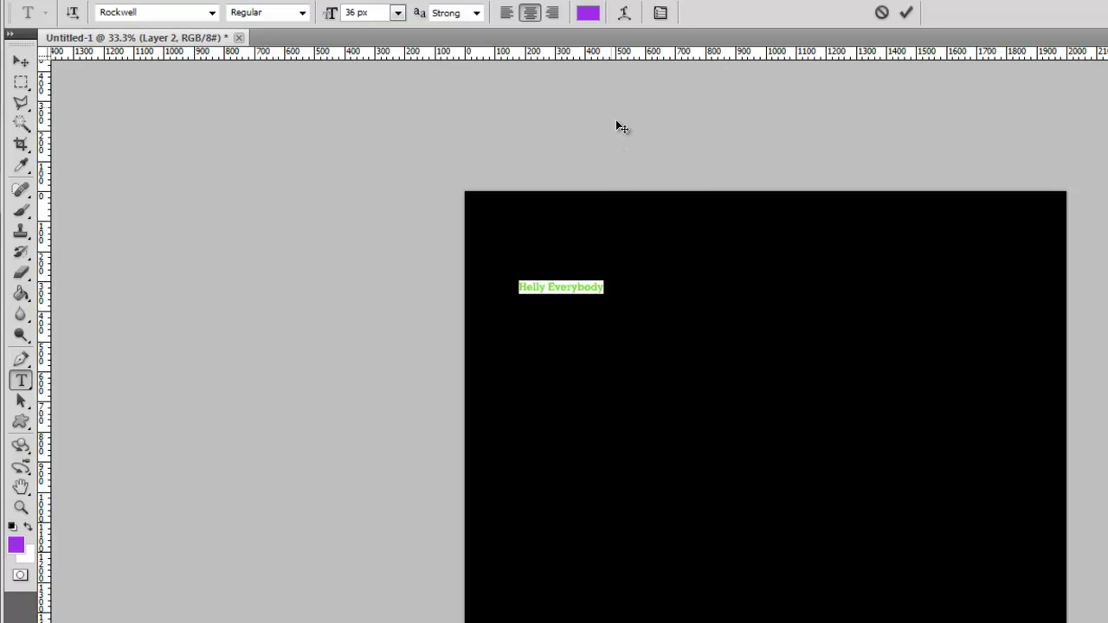
key("BackSpace")
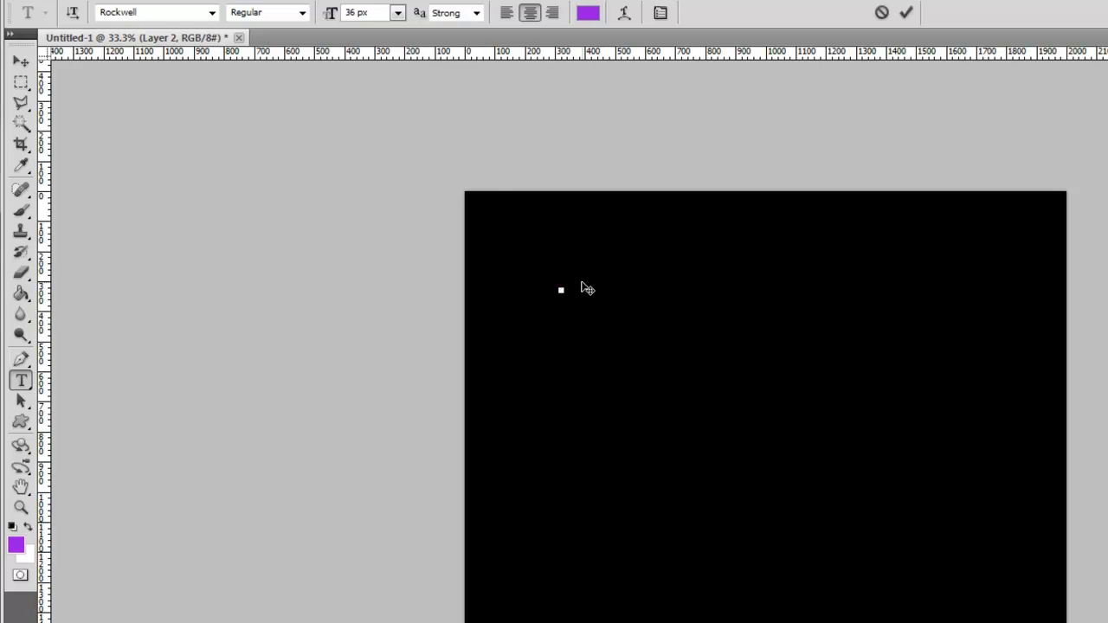
- Set the font size to 72 px and enter the text "Hello Everybody"
left_click(398, 13)
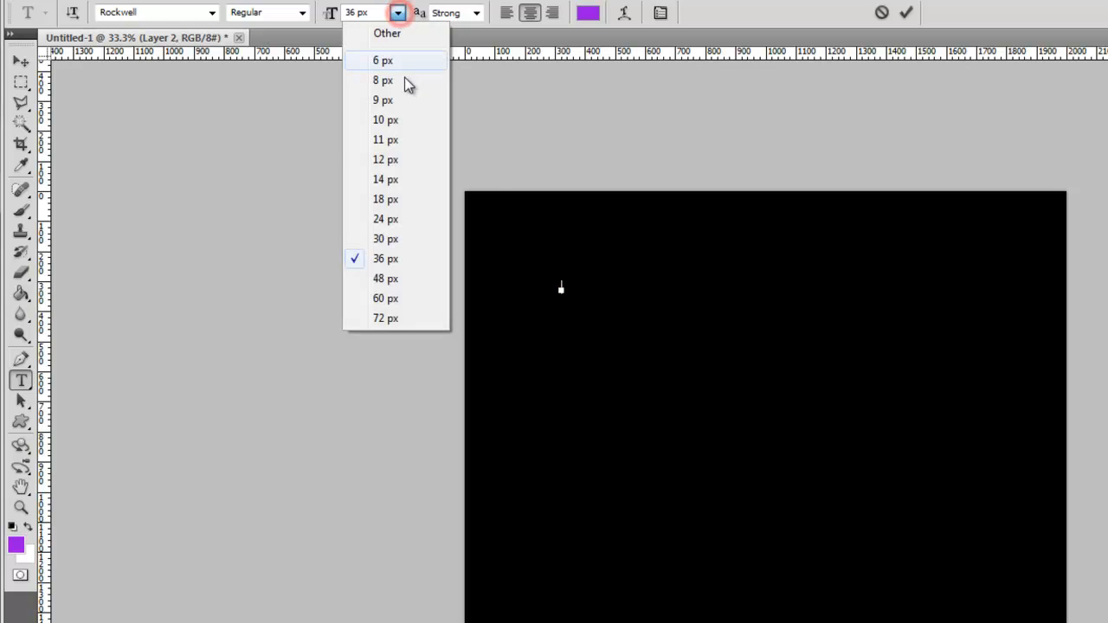
left_click(385, 317)
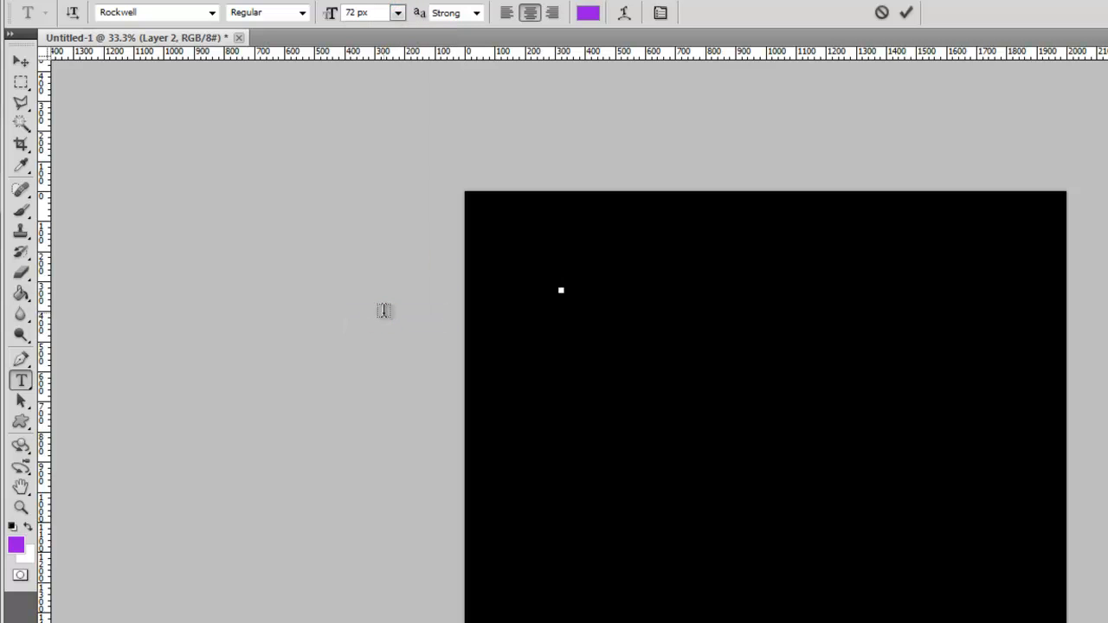
type("Hello Everybody")
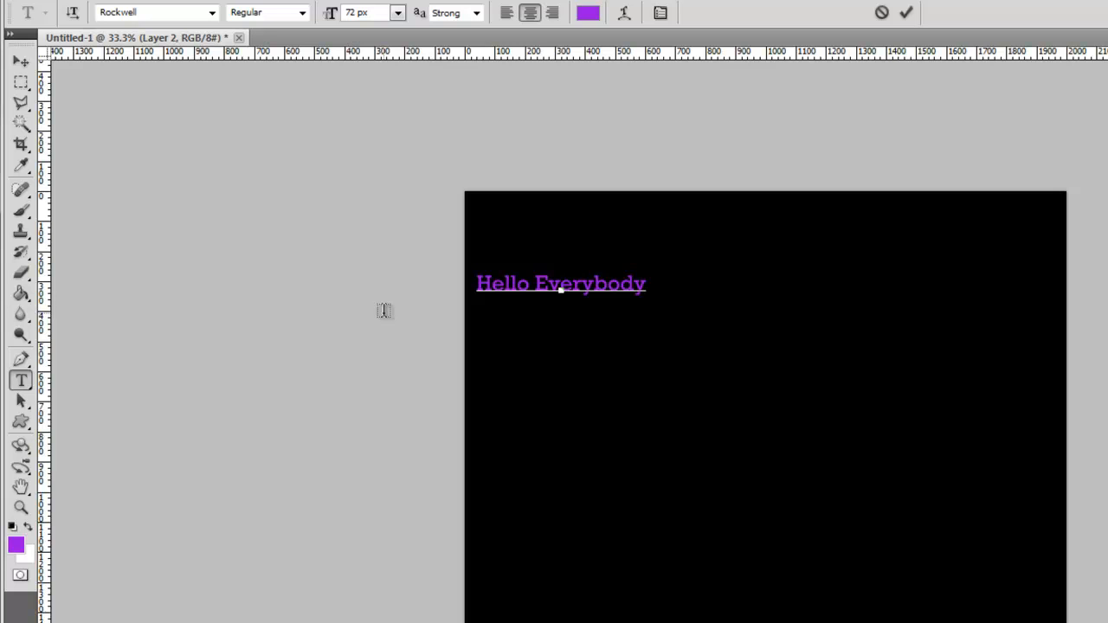
- Practice selecting the whole Hello Everybody text and extending or shrinking a selection letter by letter from its end
key("ctrl+a")
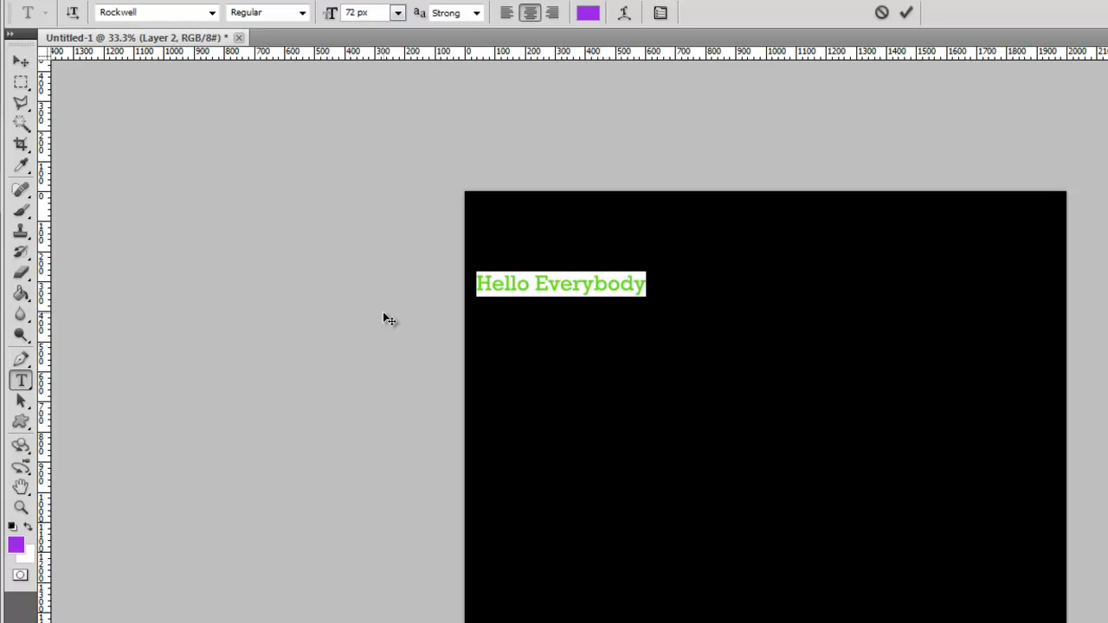
left_click(649, 284)
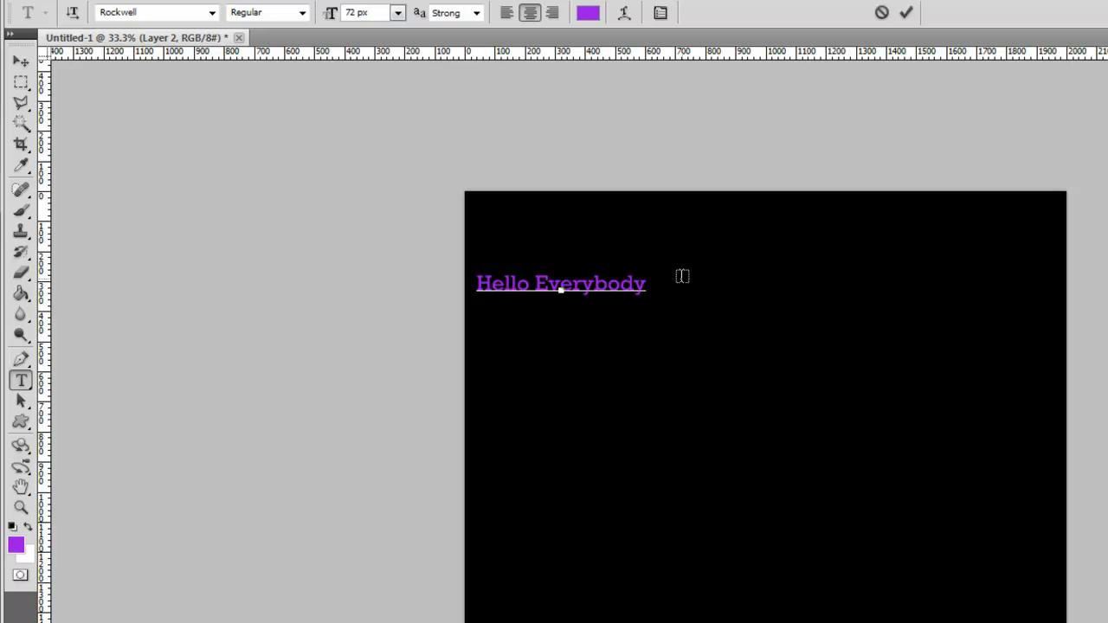
key("shift+Left")
key("shift+Left")
key("shift+Left")
key("Left")
key("shift+Right")
key("shift+Right")
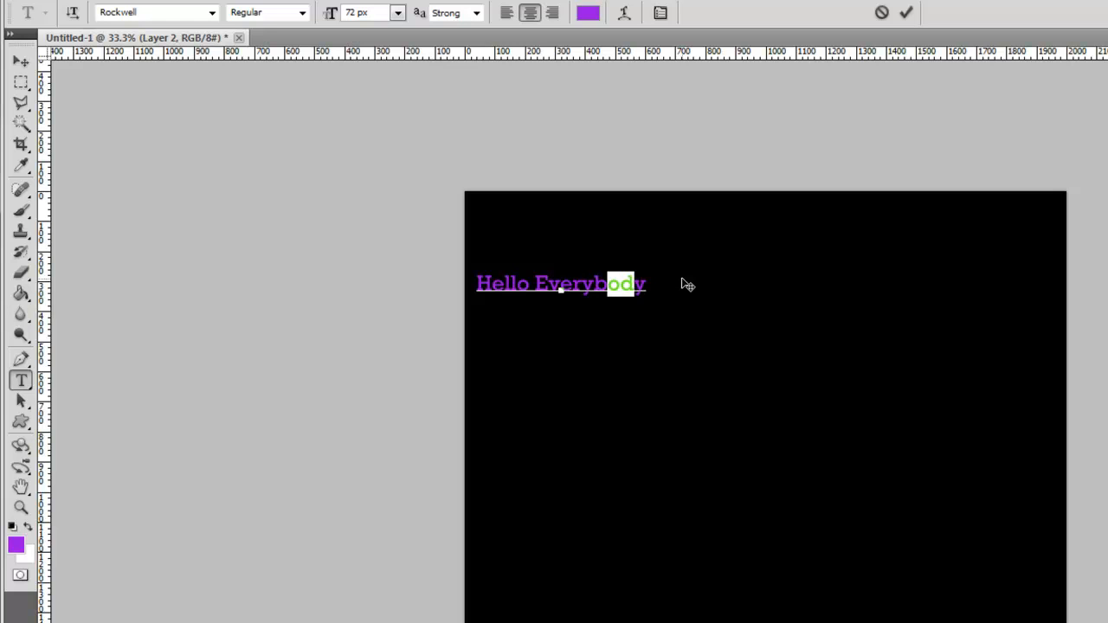
key("Right")
key("Right")
key("shift+Left")
key("shift+Left")
key("shift+Left")
key("shift+Left")
key("shift+Left")
key("shift+Right")
key("shift+Right")
key("shift+Right")
key("shift+Right")
key("shift+Right")
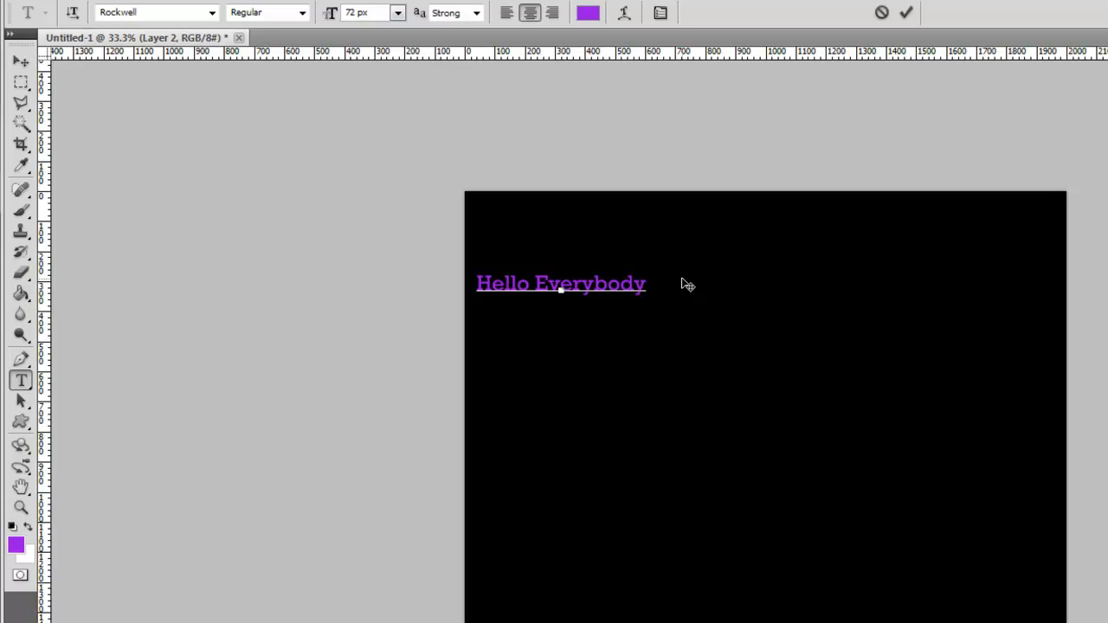
- Select all of the Hello Everybody text, set its font size to 200 px and commit the text
key("ctrl+a")
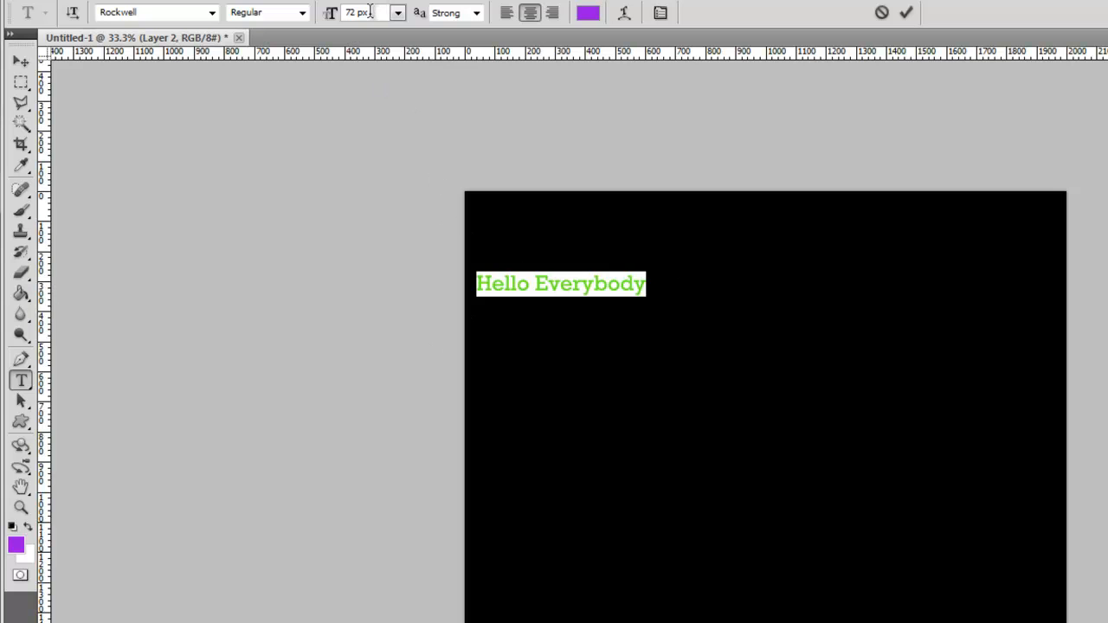
left_click(397, 12)
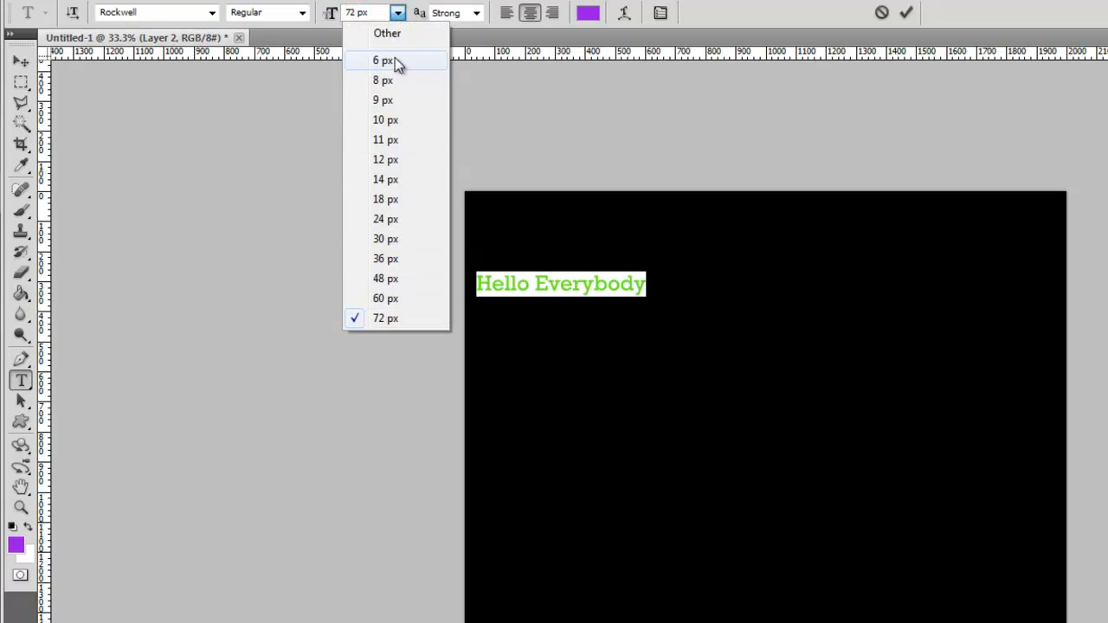
left_click(394, 33)
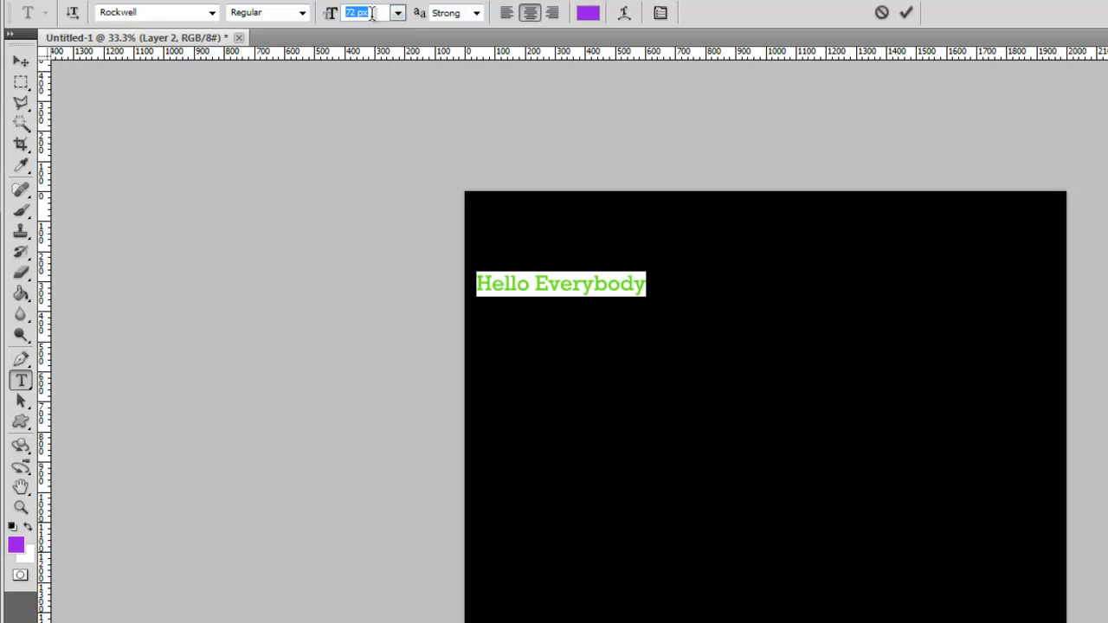
left_click(397, 14)
left_click(397, 14)
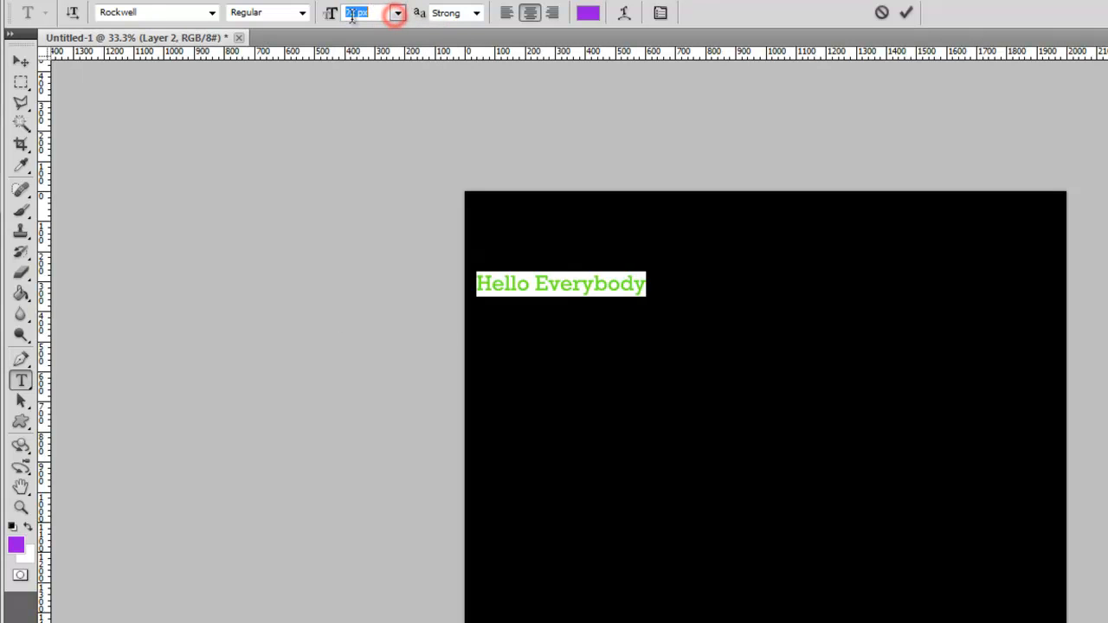
left_click(354, 12)
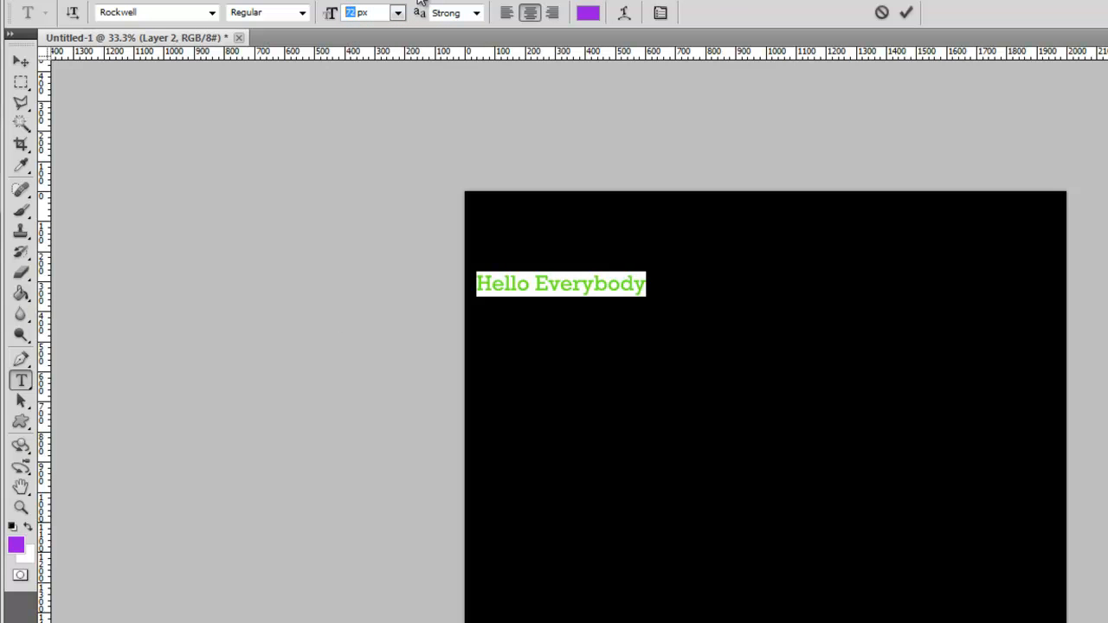
type("200")
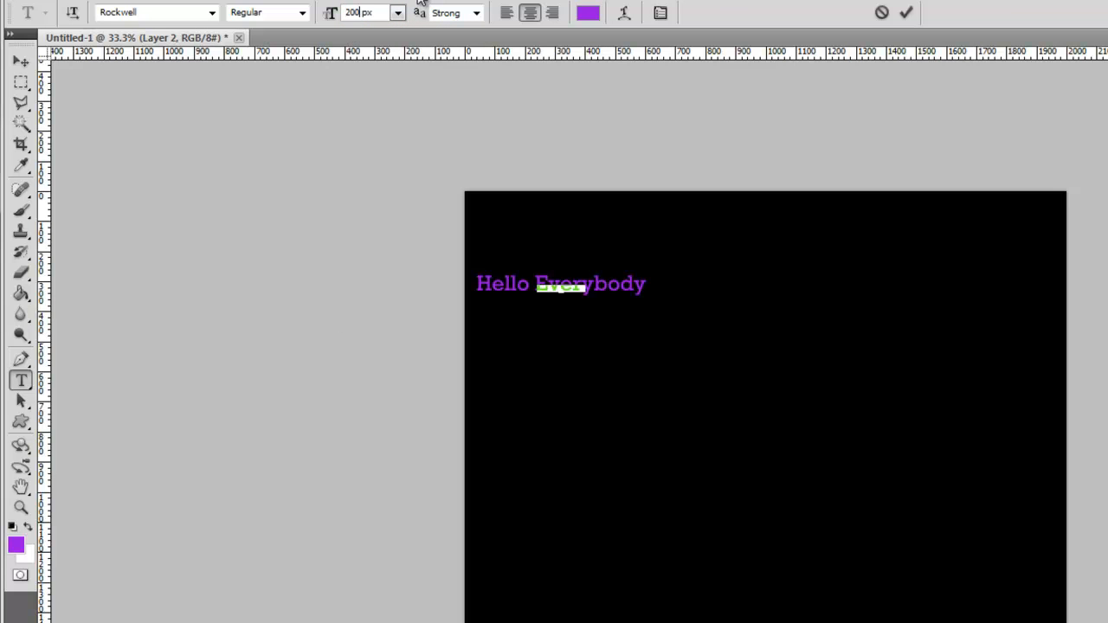
key("Return")
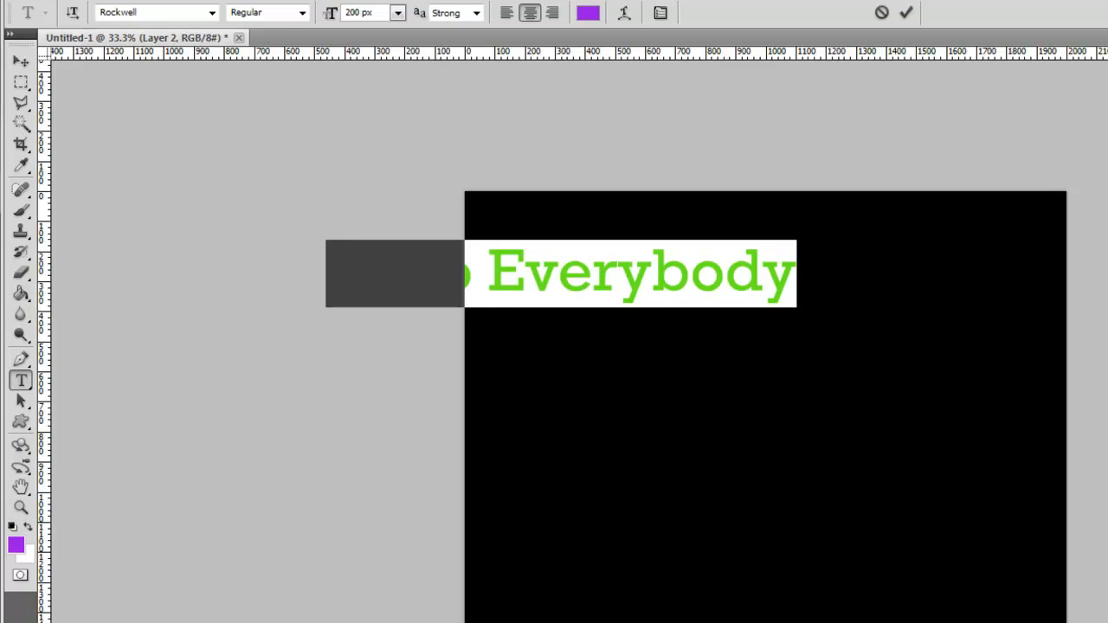
left_click(905, 12)
- Move the Hello Everybody text fully onto the canvas near its upper edge using the Move Tool
left_click(19, 59)
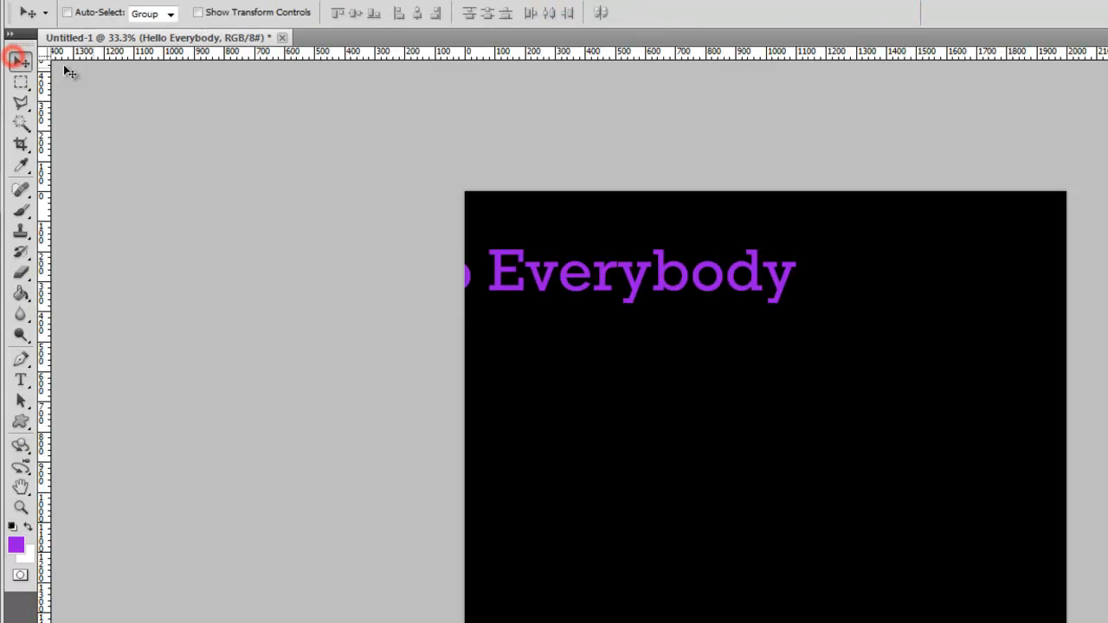
left_click(19, 60)
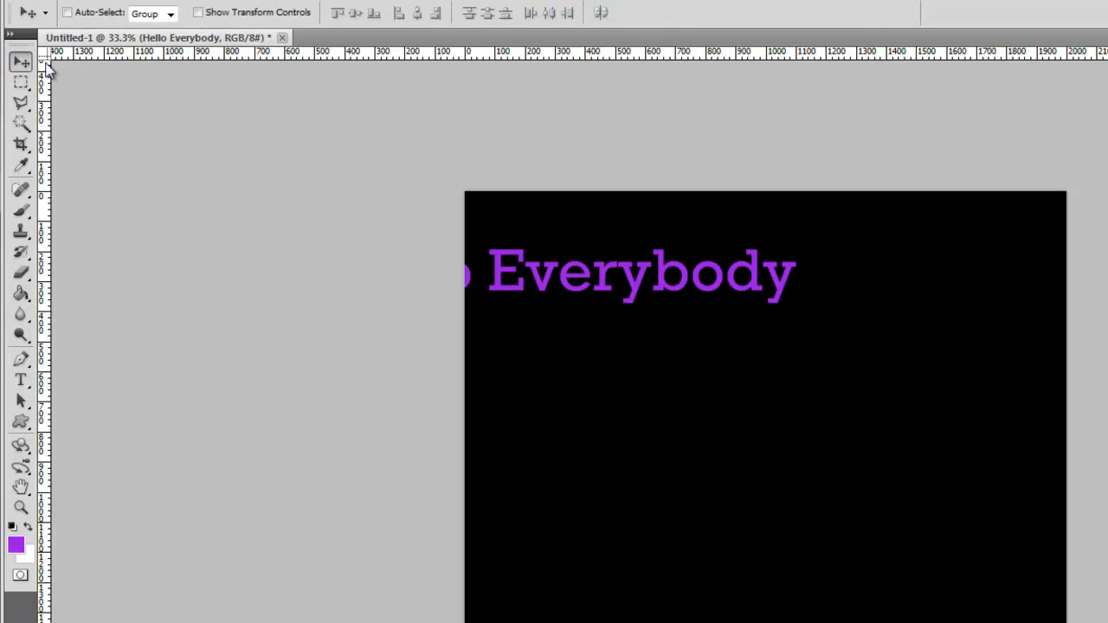
left_click(548, 282)
left_click_drag(547, 283, 771, 260)
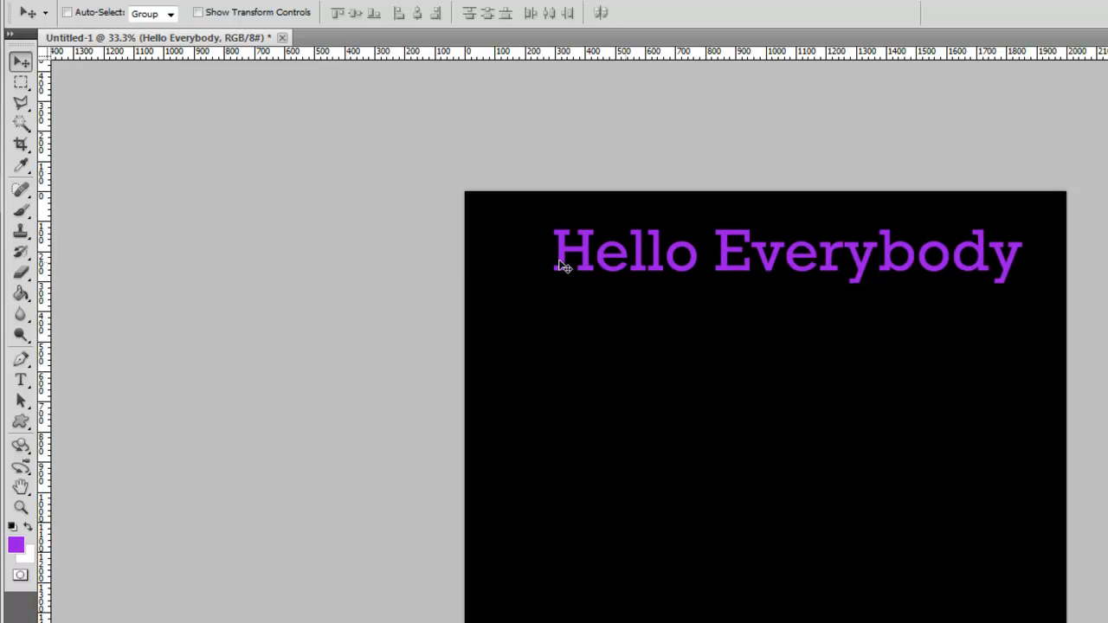
left_click_drag(803, 256, 797, 259)
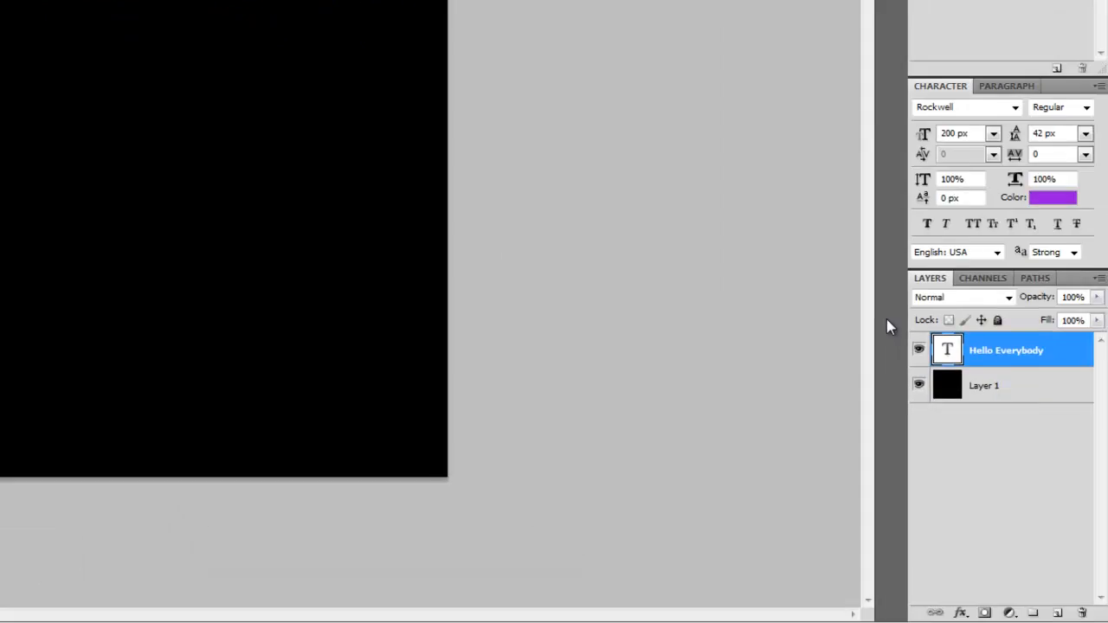
- Hide and show the Hello Everybody layer, and switch the active layer to Layer 1 and back to the text layer
left_click(912, 347)
left_click(913, 347)
left_click(965, 382)
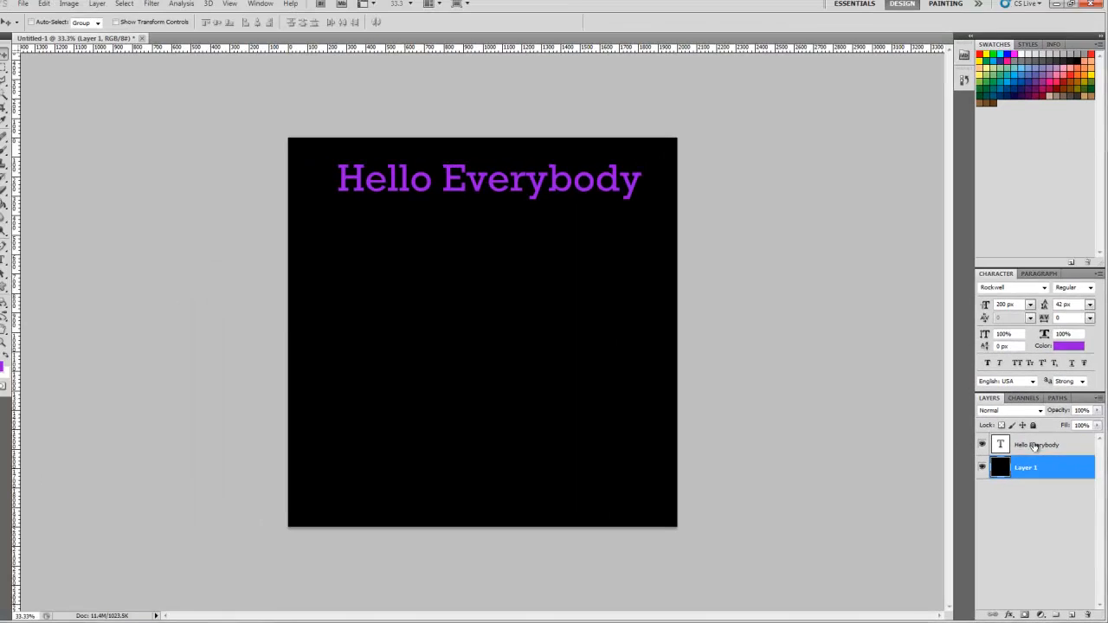
left_click(1050, 349)
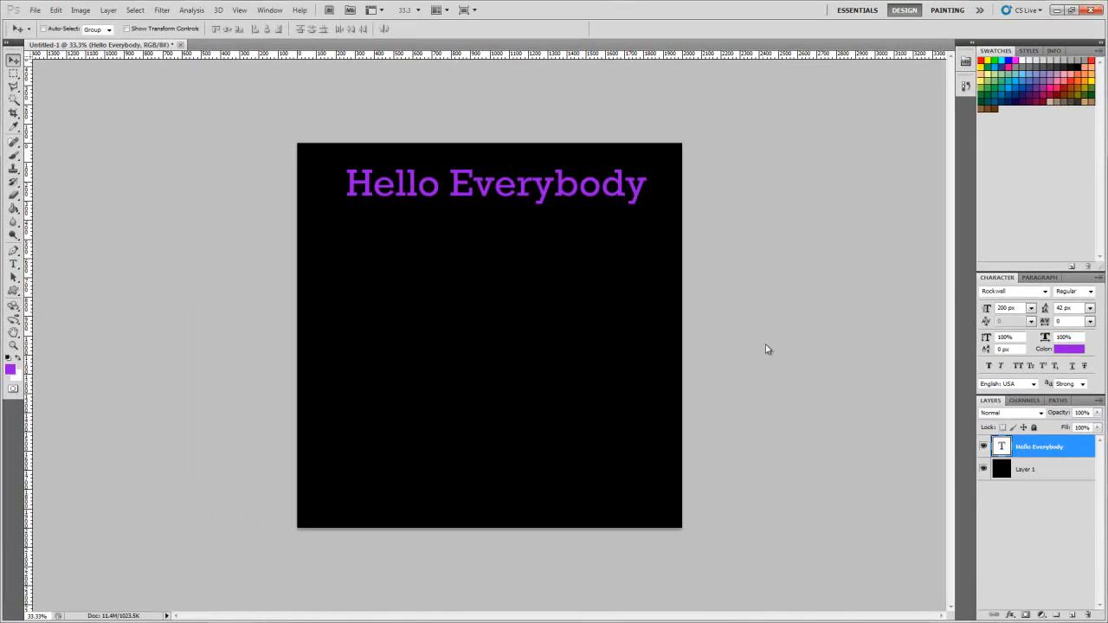
- Select the entire Hello Everybody text with the Horizontal Type Tool and set its font to Rosewood Std
left_click(13, 262)
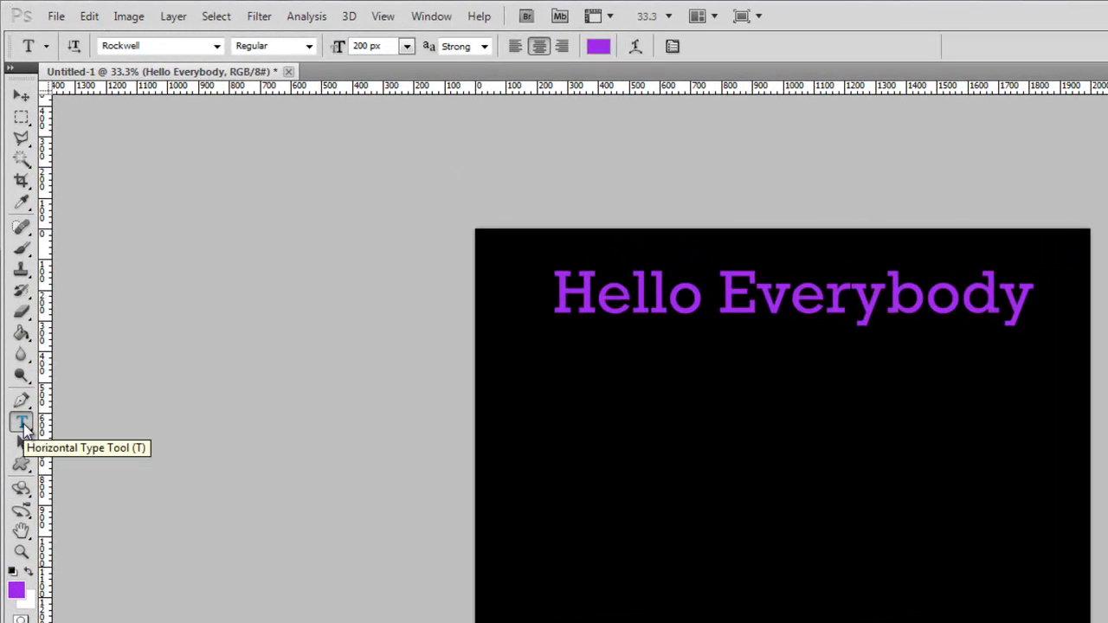
left_click(563, 293)
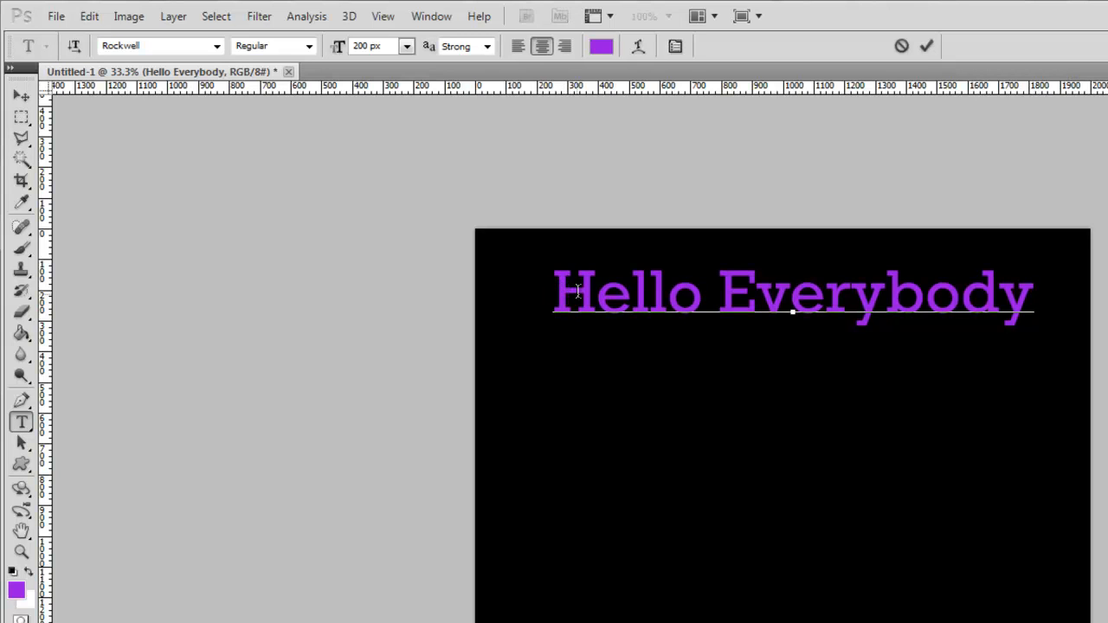
left_click_drag(555, 292, 1030, 293)
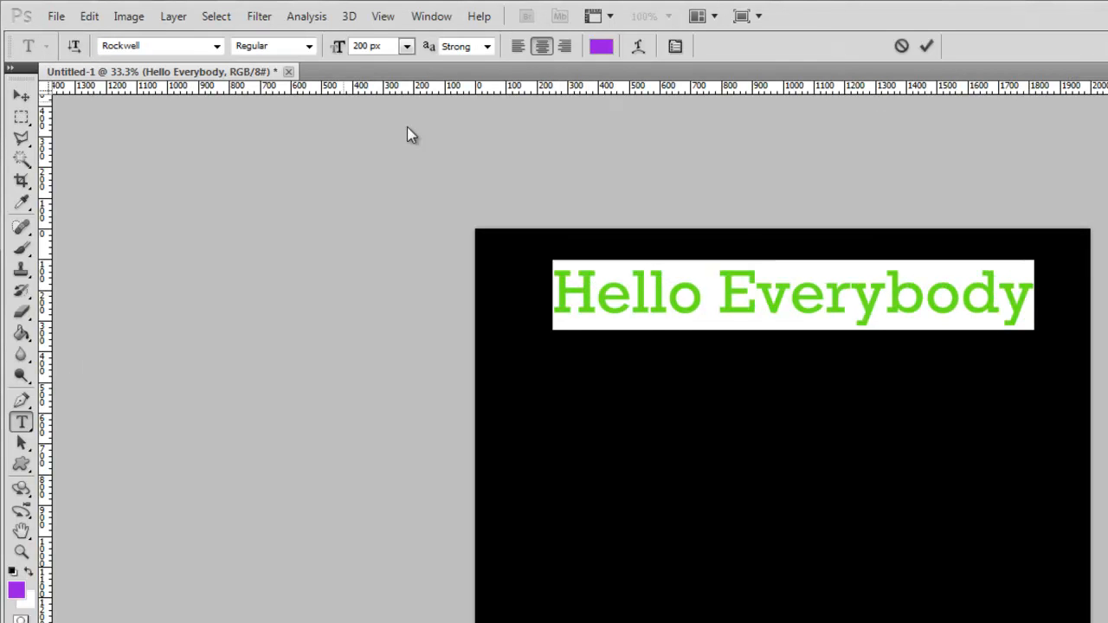
left_click(216, 46)
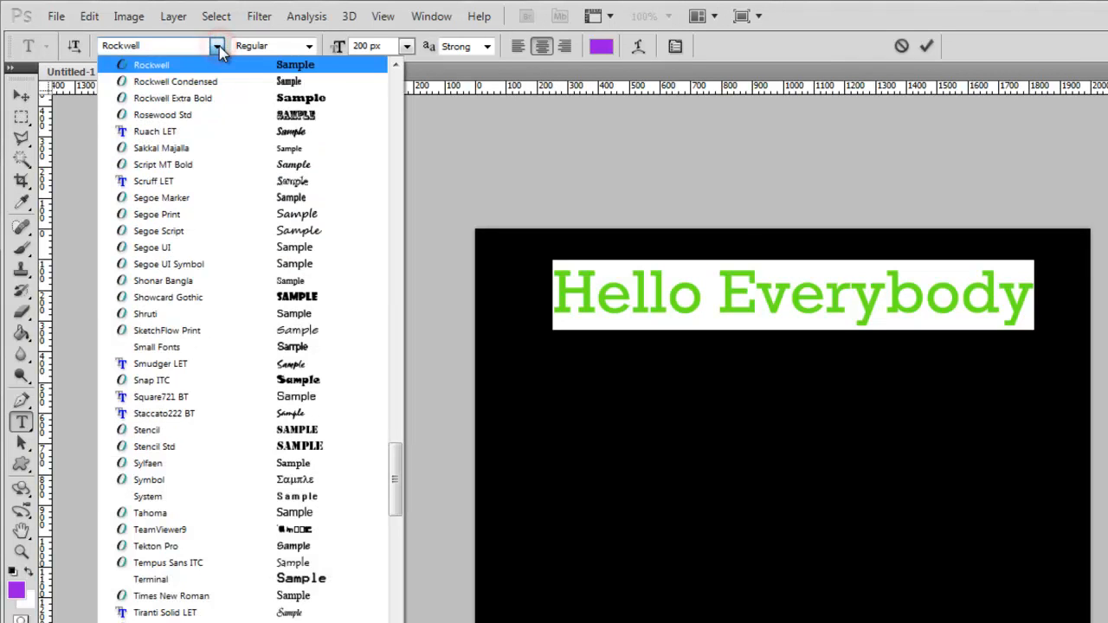
left_click(313, 114)
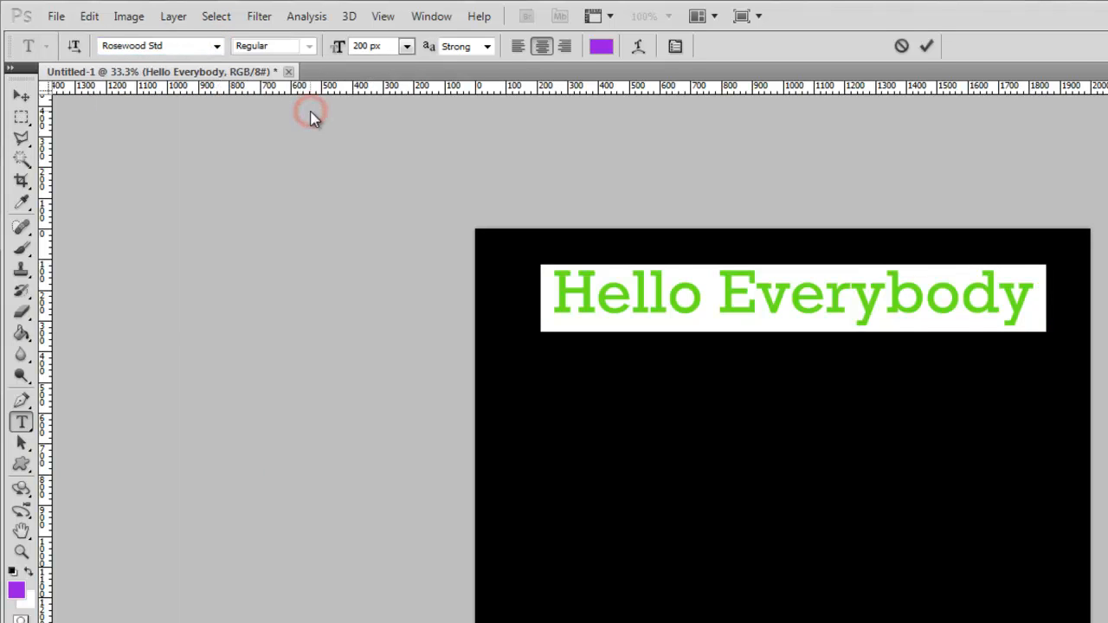
- Set the selected Hello Everybody text to the Smudger LET font at 250 px and commit the edit
left_click(216, 46)
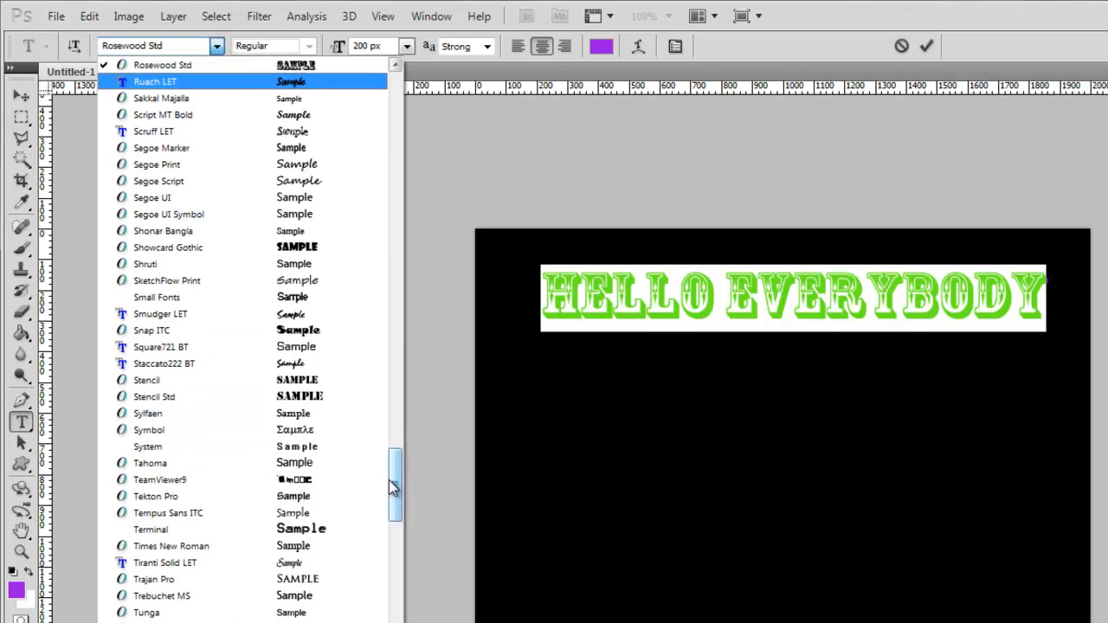
left_click(264, 315)
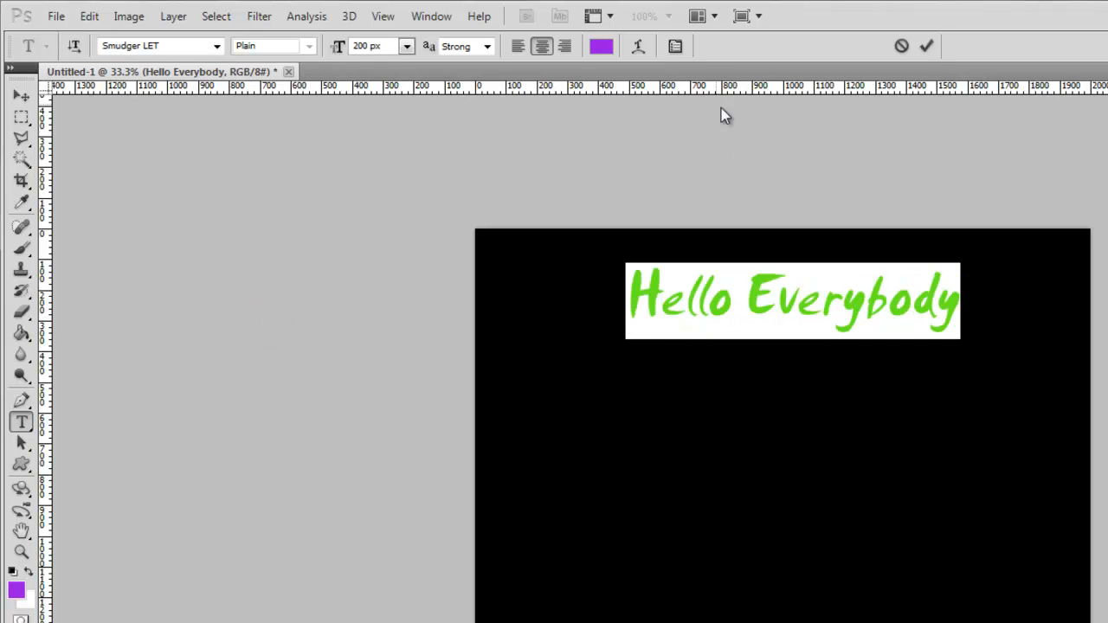
left_click(367, 47)
type("250")
key("Return")
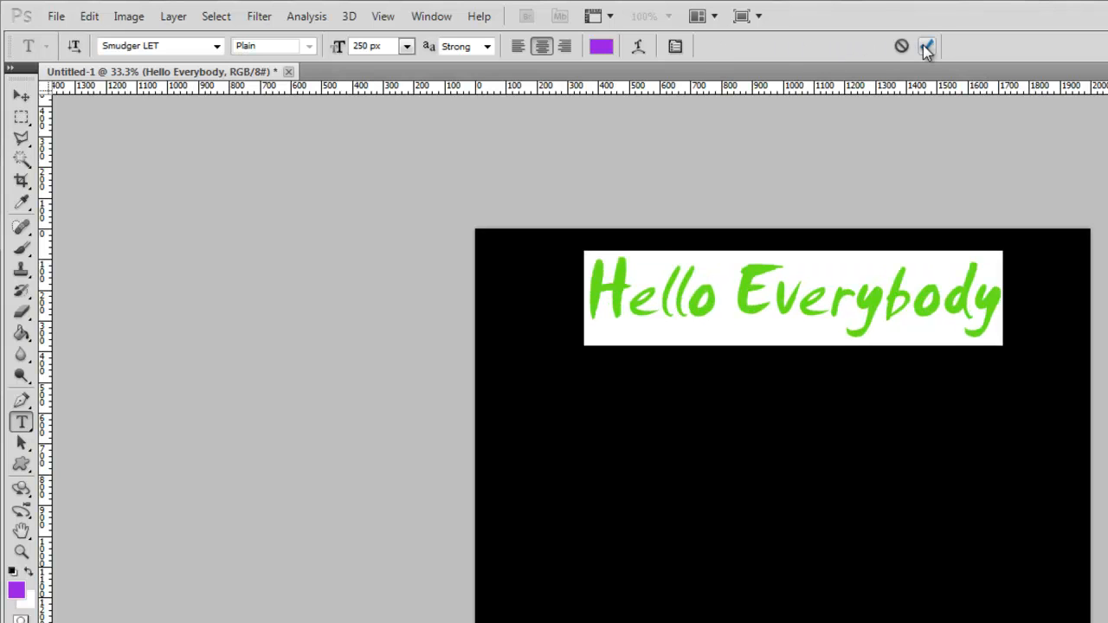
left_click(927, 46)
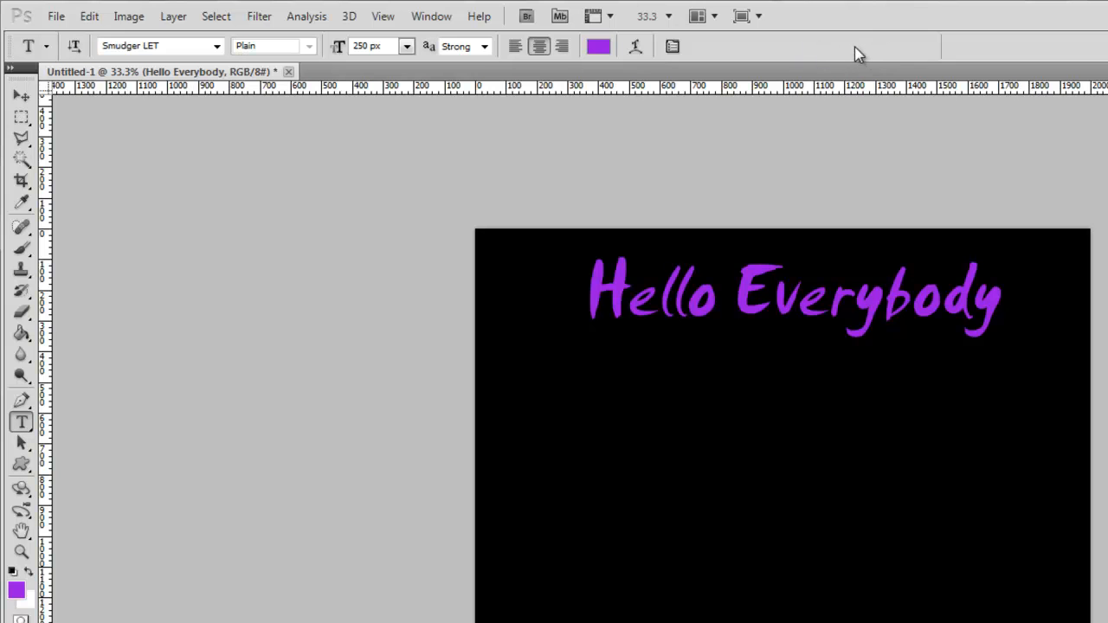
- Replace the word Everybody with World in the heading text and commit the edit
left_click_drag(602, 290, 1001, 298)
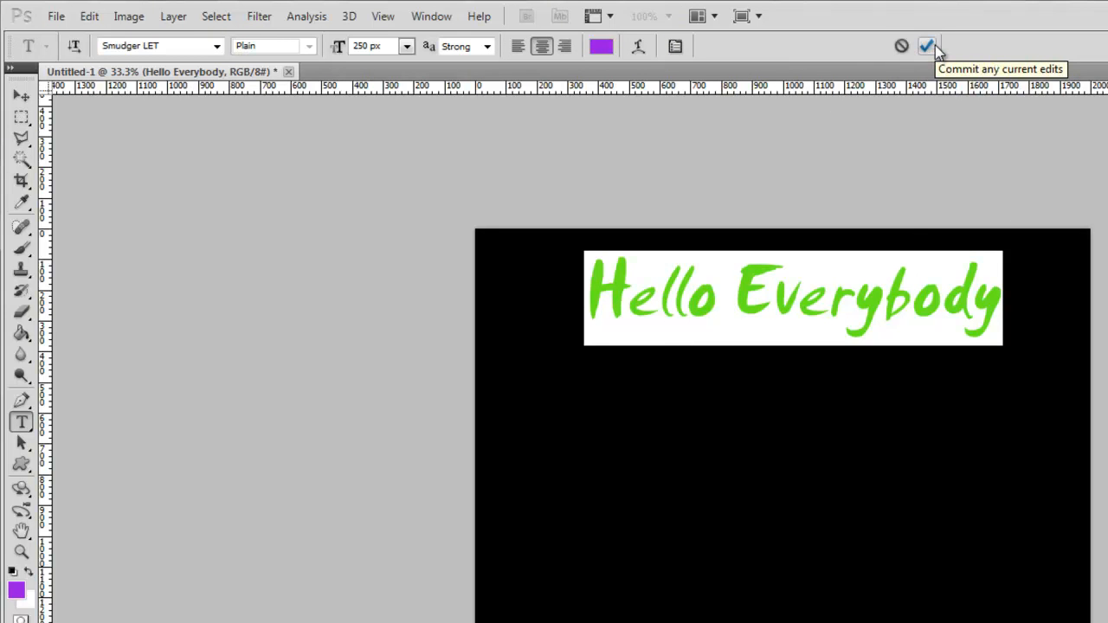
left_click(756, 297)
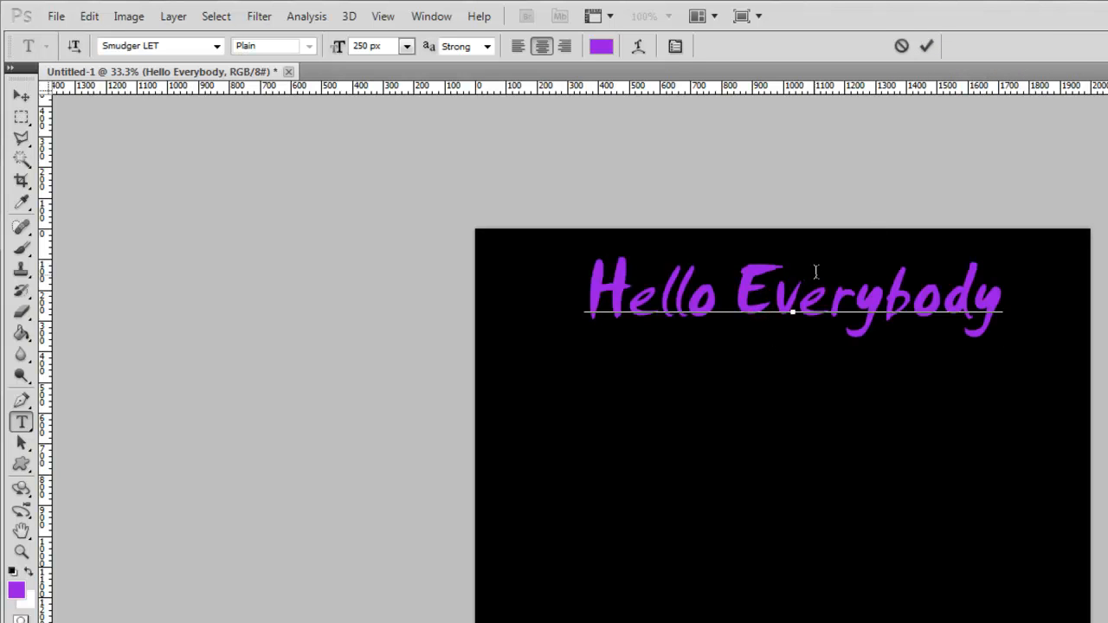
key("Left")
key("shift+Right")
key("shift+Right")
key("shift+Right")
key("shift+Right")
key("shift+Right")
key("shift+Right")
key("shift+Right")
key("shift+Right")
key("shift+Right")
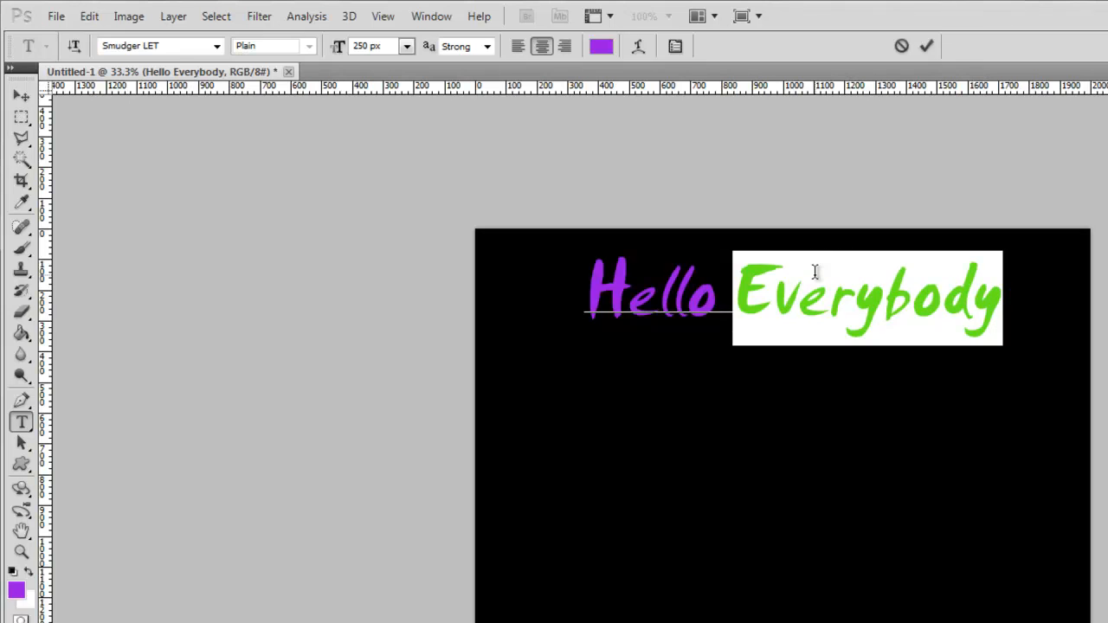
type("World")
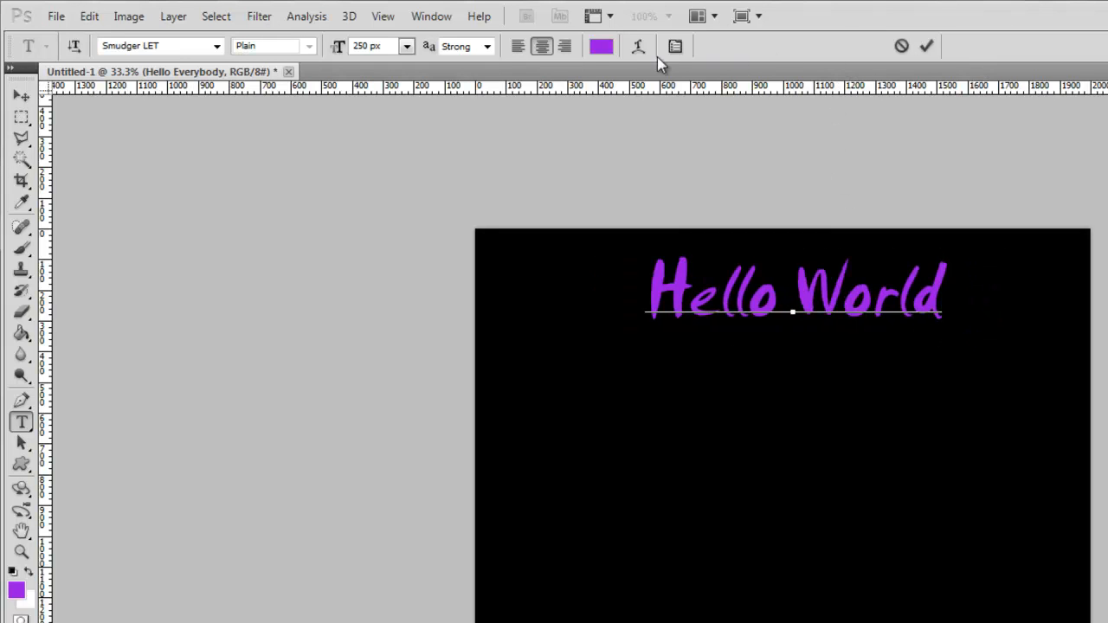
left_click(924, 48)
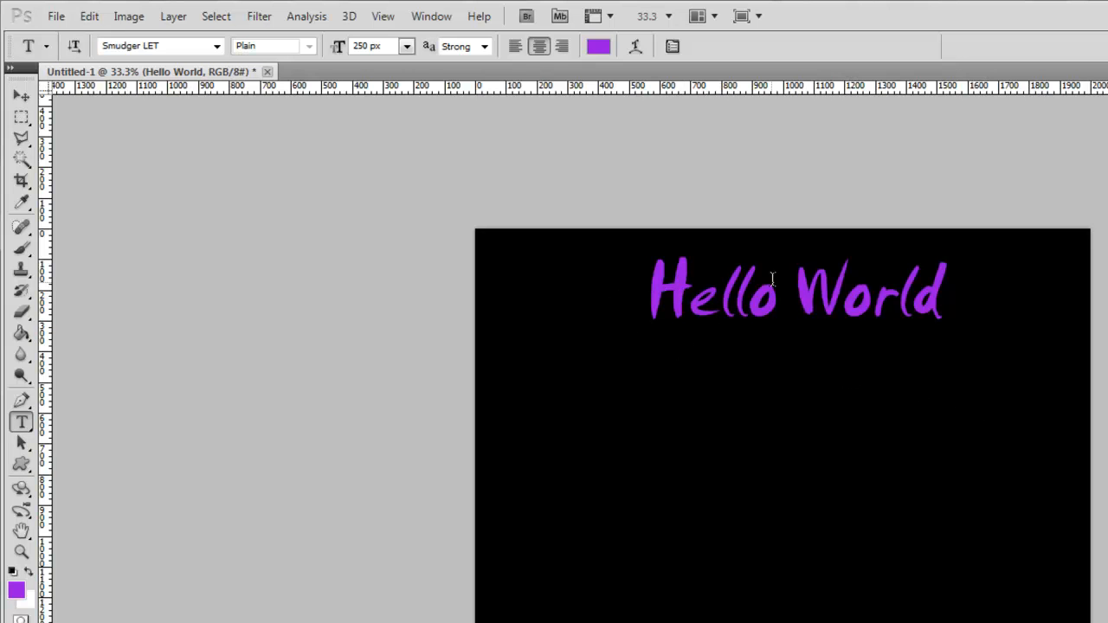
- Select the whole Hello World text, change its color to the darker purple #6f0ea7 and commit the edit
left_click_drag(662, 288, 997, 289)
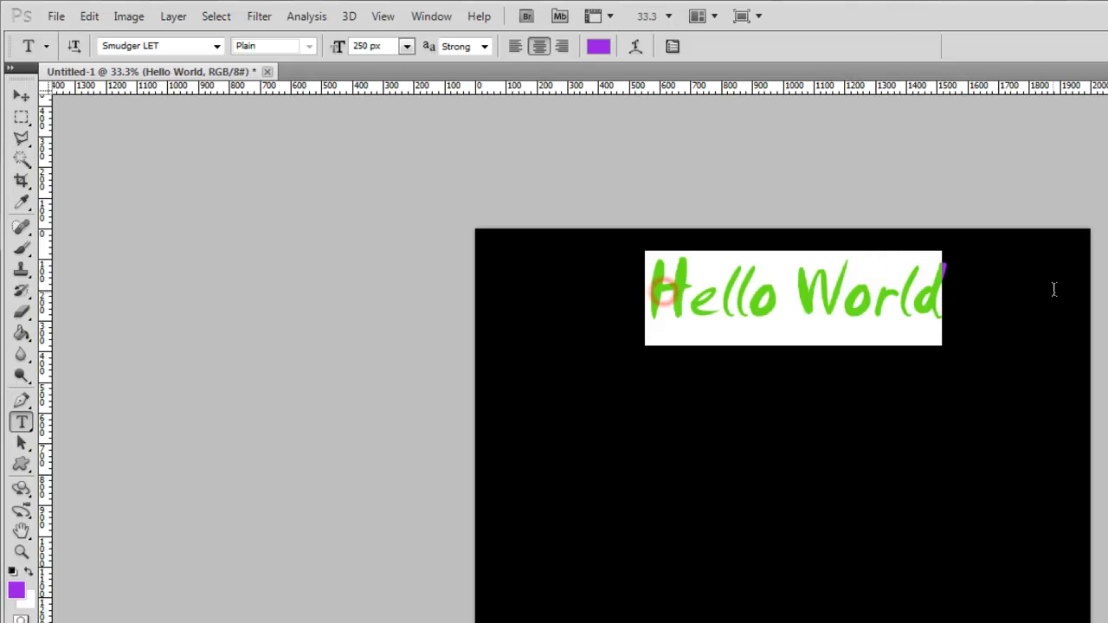
left_click(600, 46)
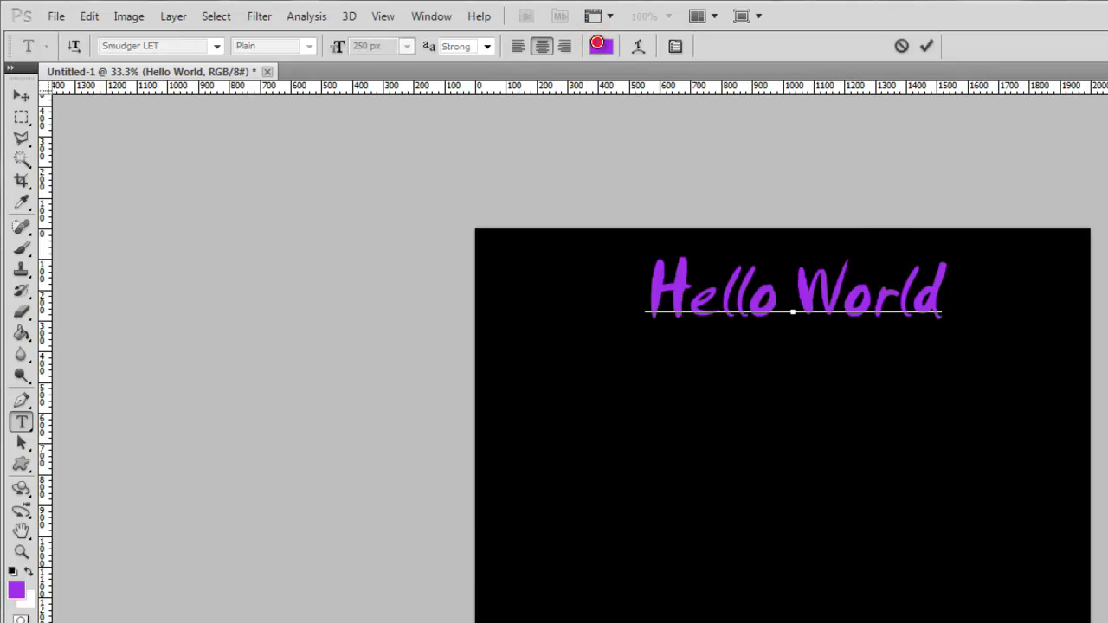
mouse_move(616, 342)
left_mouse_down()
mouse_move(610, 379)
mouse_move(613, 369)
left_mouse_up()
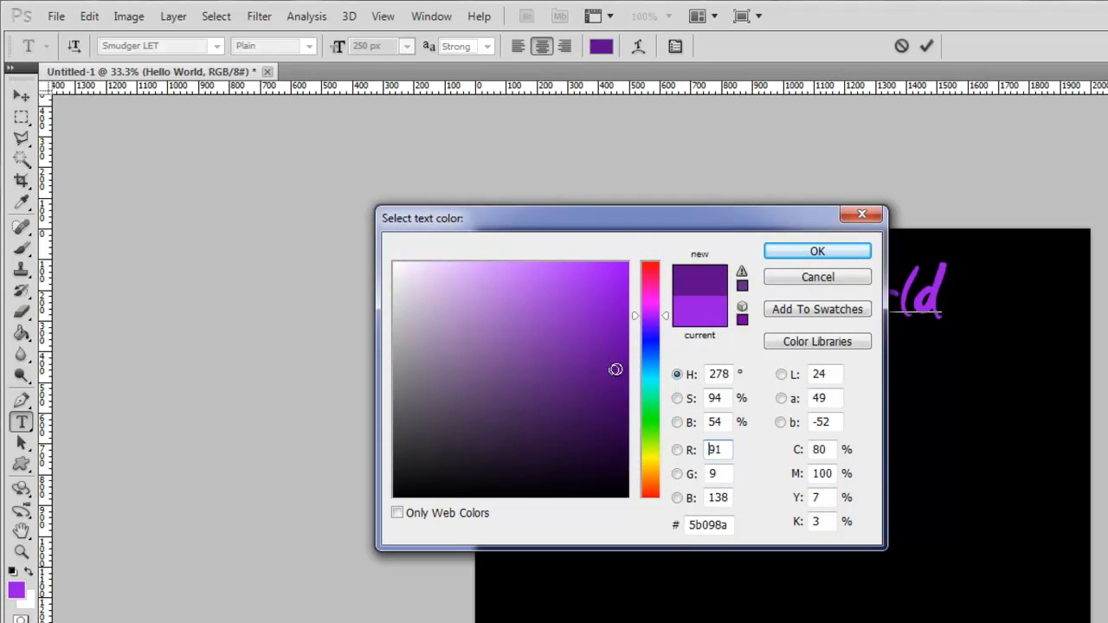
left_click(609, 342)
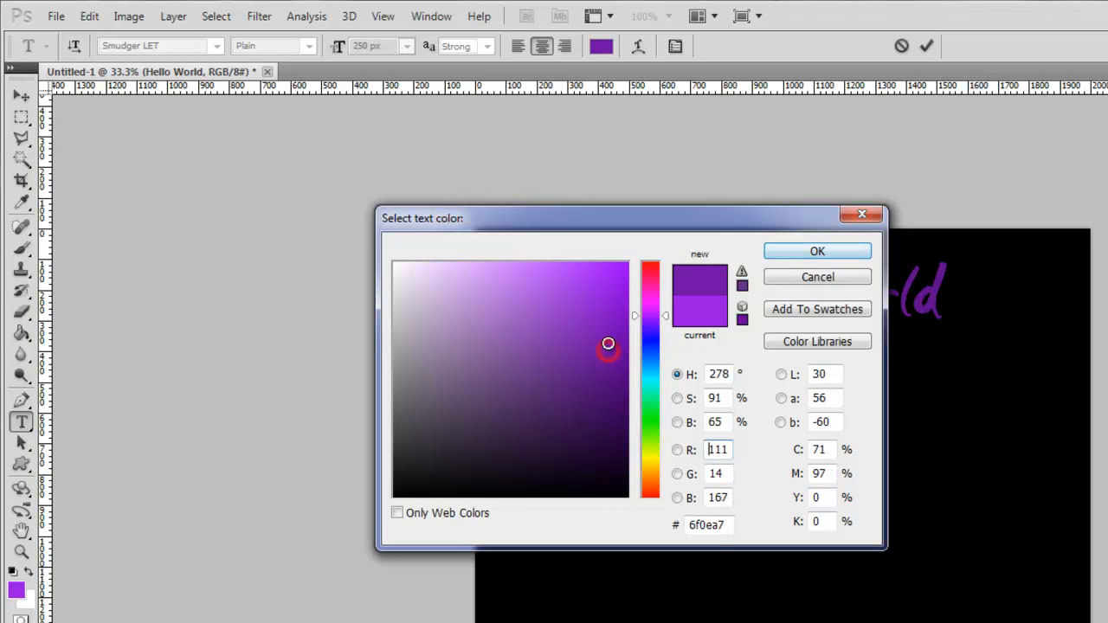
left_click(815, 251)
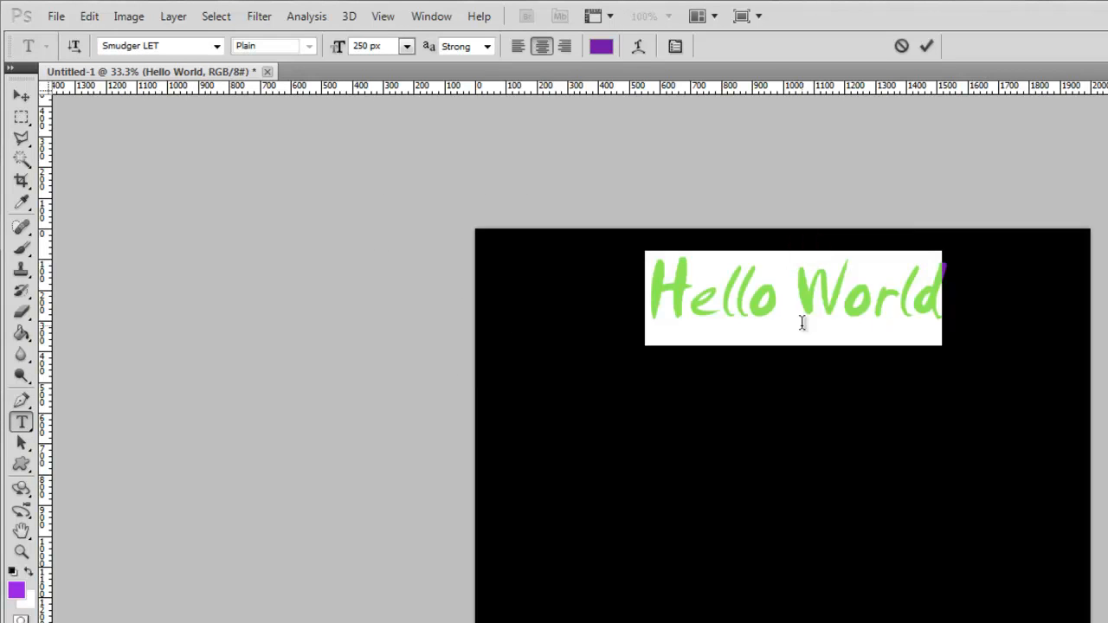
left_click(923, 43)
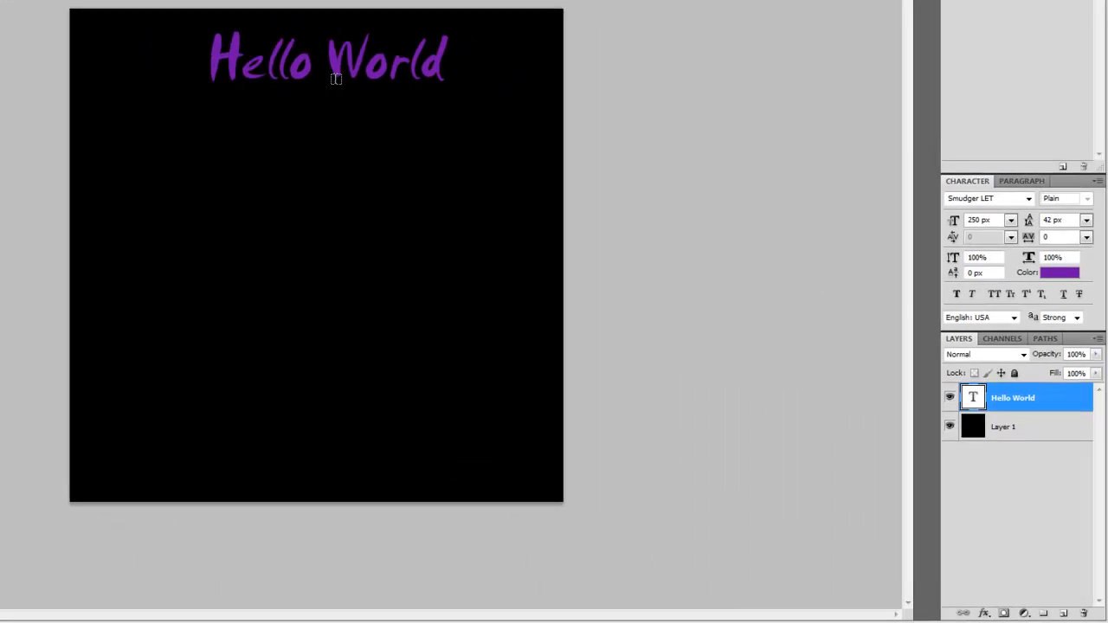
- Swap the foreground and background colors so white is in front, and fill Layer 1 with it using the Paint Bucket Tool
left_click(999, 426)
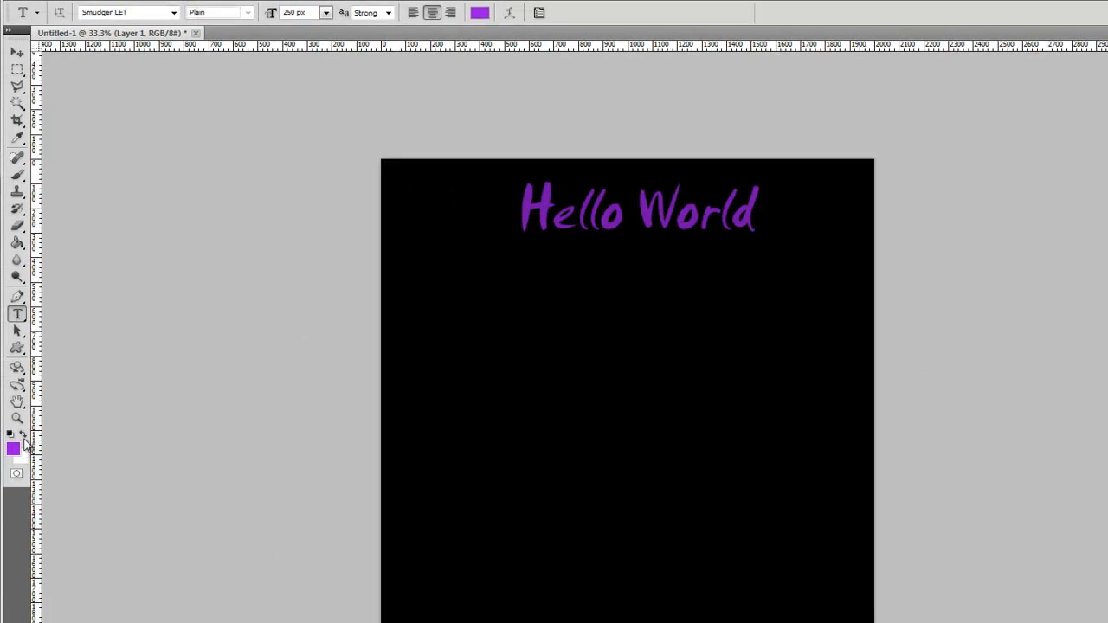
left_click(23, 436)
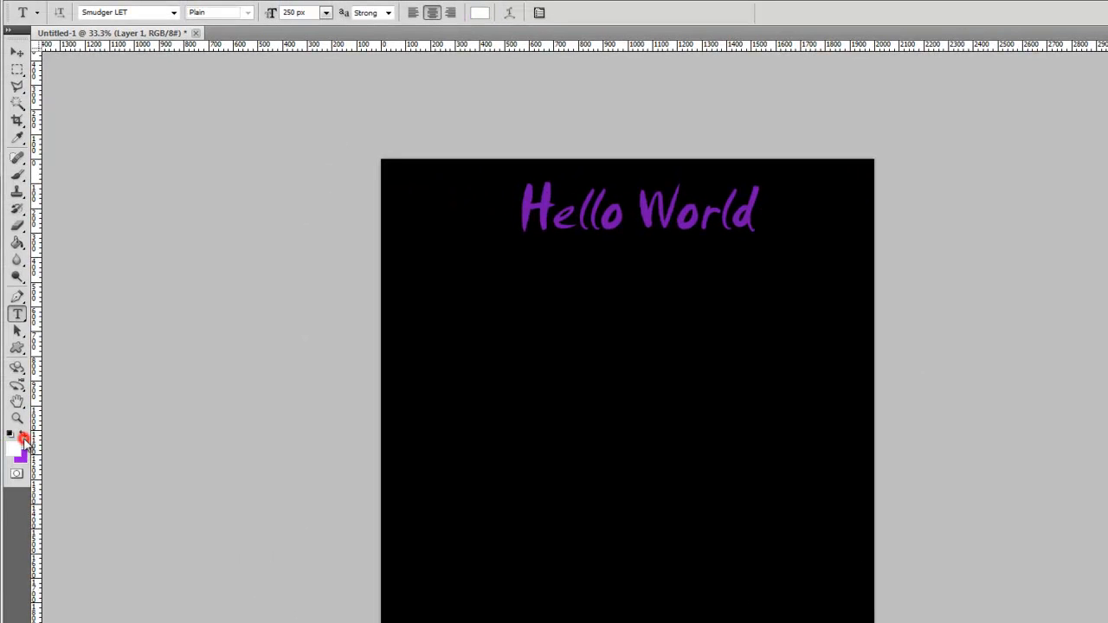
left_click(23, 437)
left_click(24, 436)
left_click(24, 436)
left_click(24, 436)
left_click(23, 436)
left_click(23, 436)
left_click(16, 244)
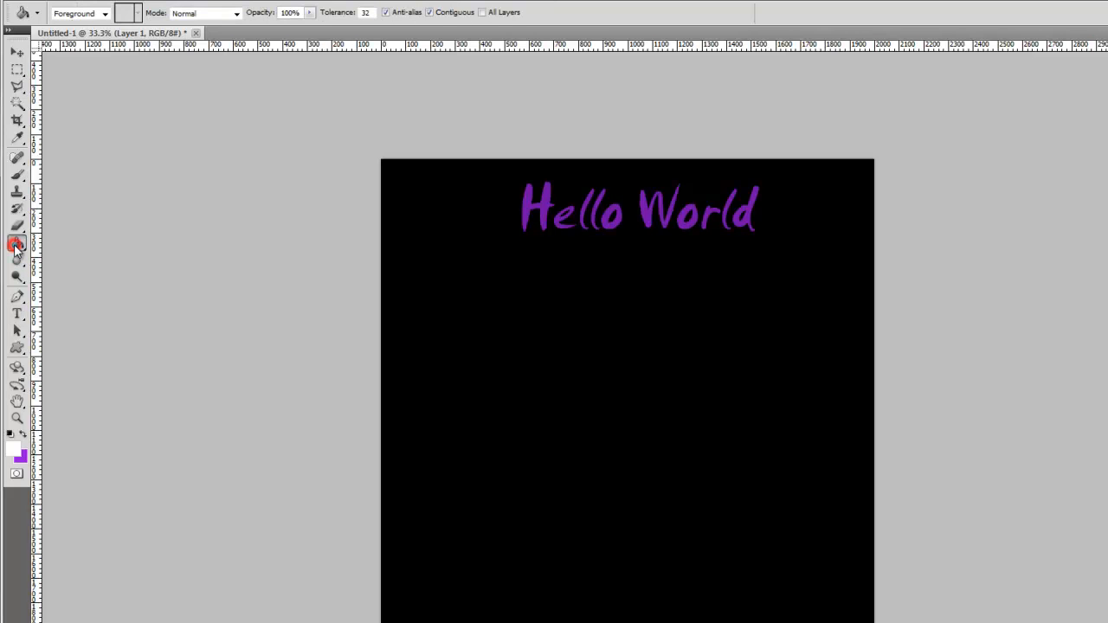
left_click(452, 320)
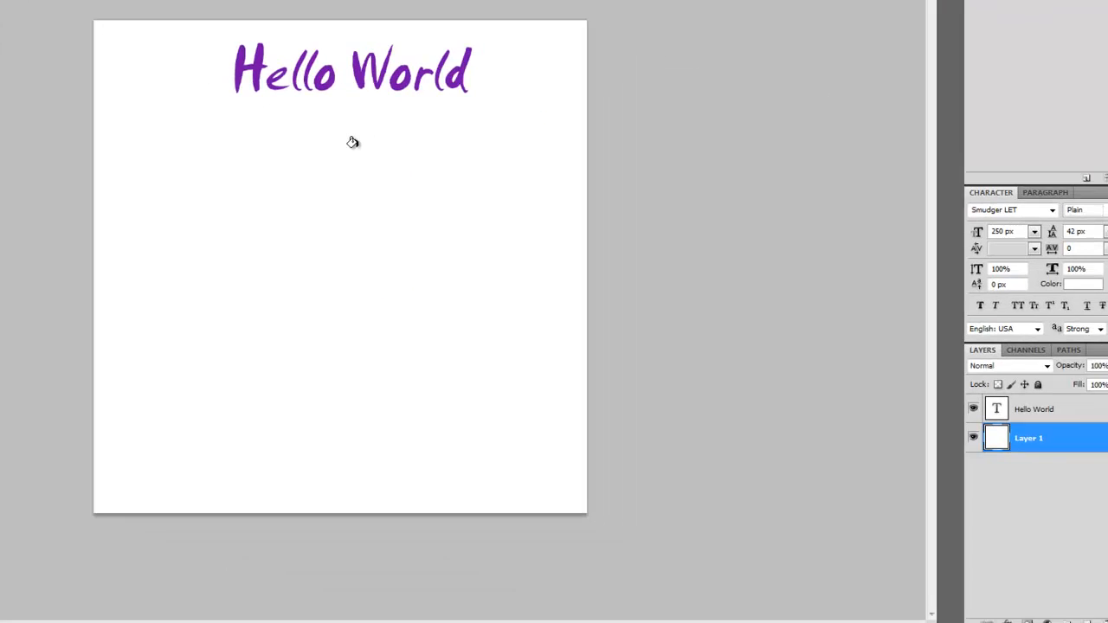
- Undo the white fill, switch to the Hello World layer and back, and fill Layer 1 with white again
key("ctrl+z")
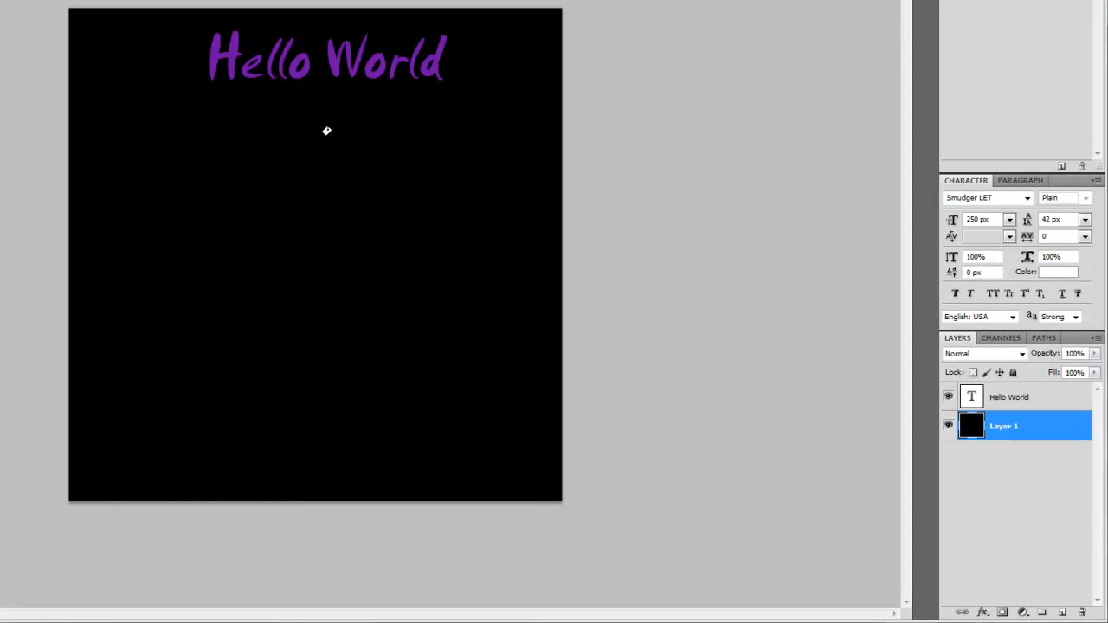
left_click(1011, 397)
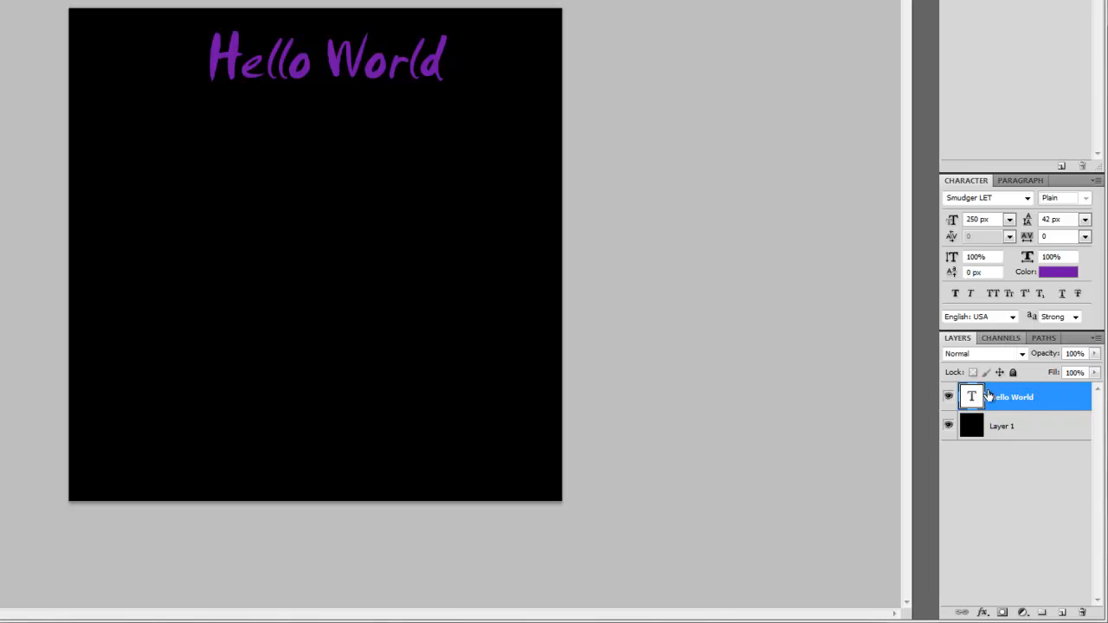
left_click(1004, 426)
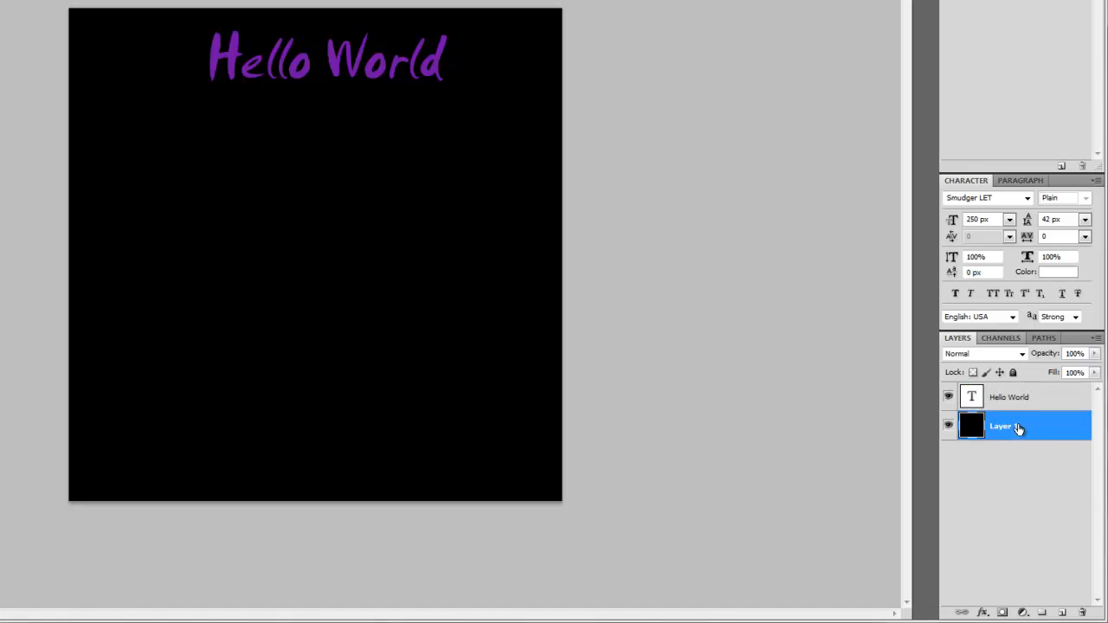
left_click(242, 175)
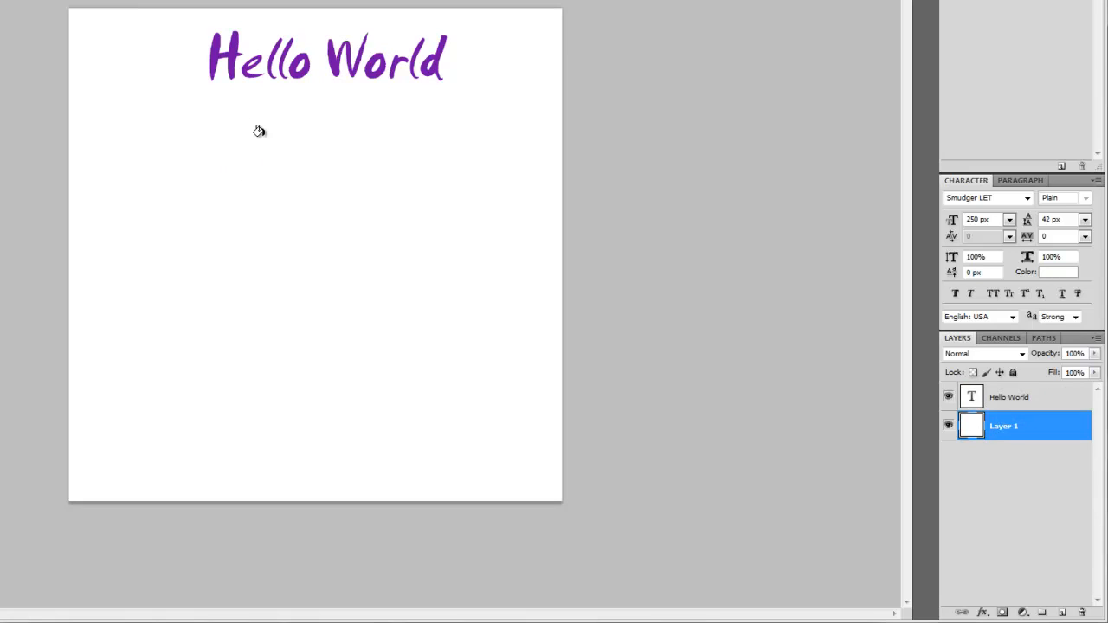
- Open the Blending Options of the Hello World layer and move the Layer Style dialog clear of the text
left_click(1001, 403)
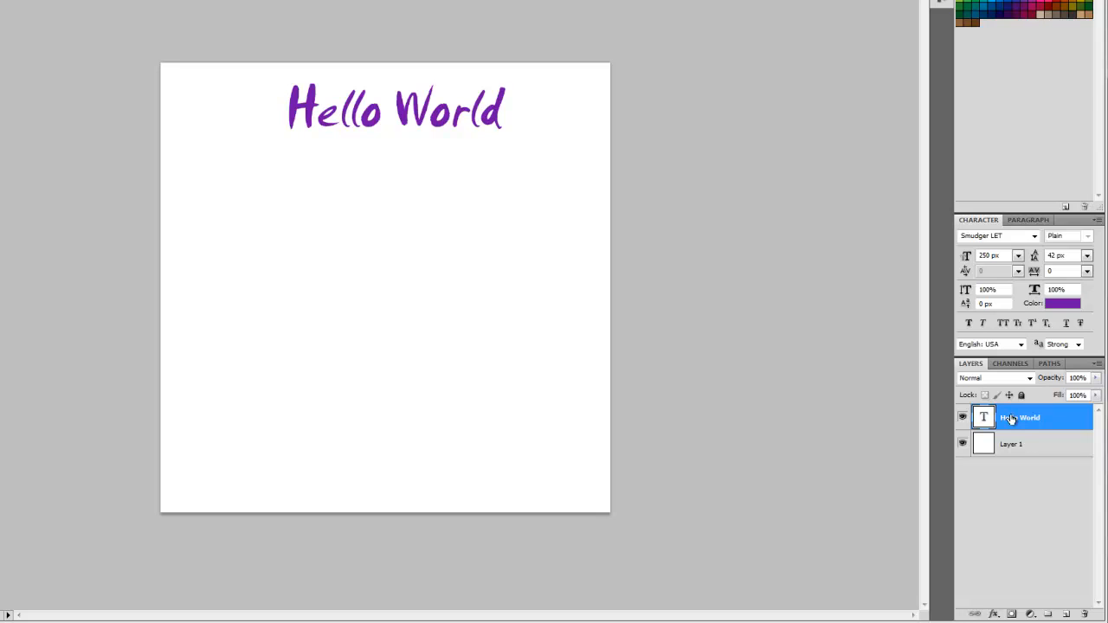
right_click(1011, 419)
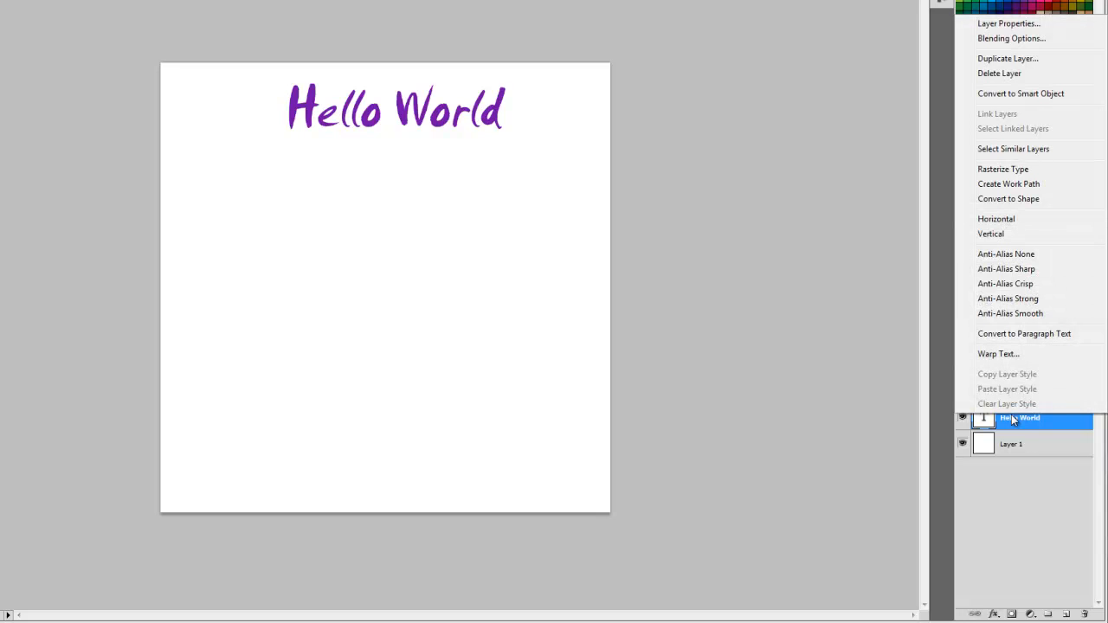
left_click(1002, 39)
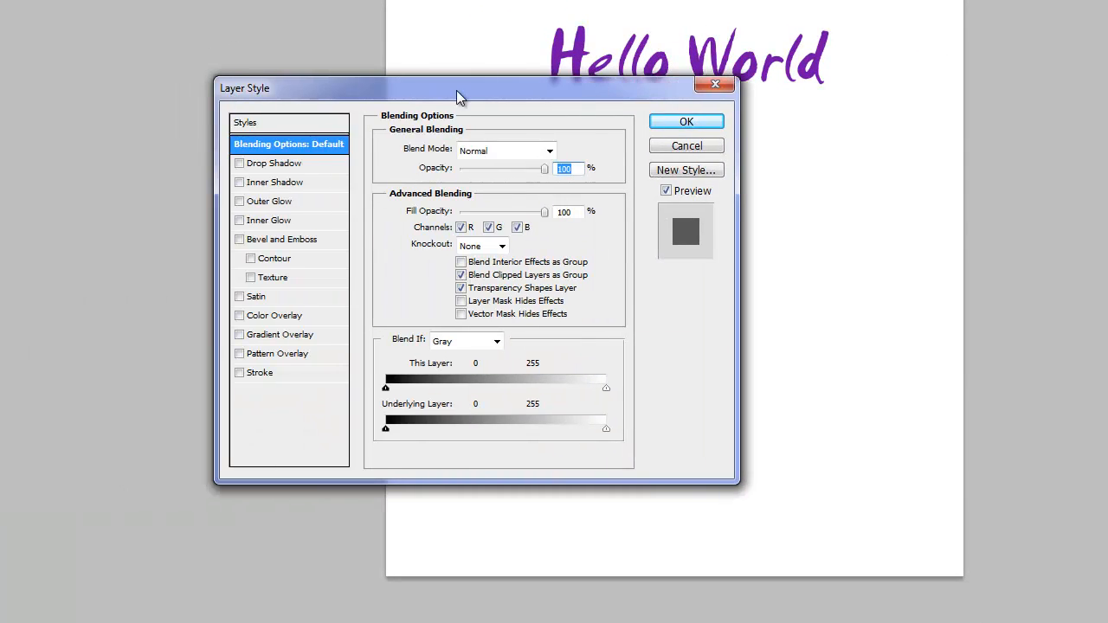
left_click_drag(456, 90, 655, 121)
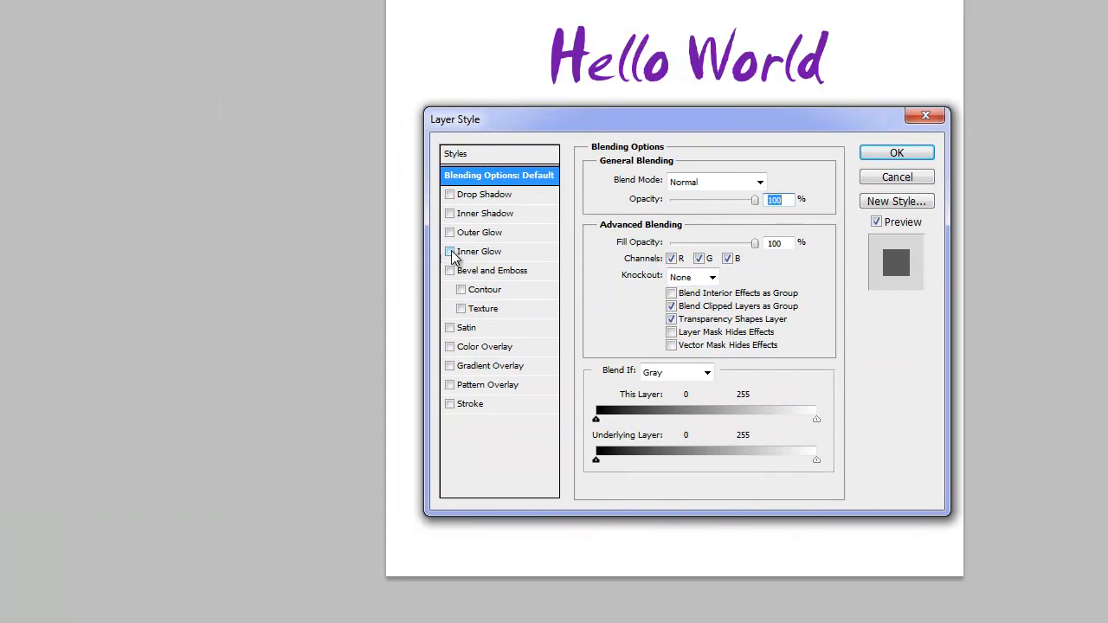
- Apply a Drop Shadow to the text with 50% opacity, 7 px distance, 20% spread and 3 px size
left_click(462, 194)
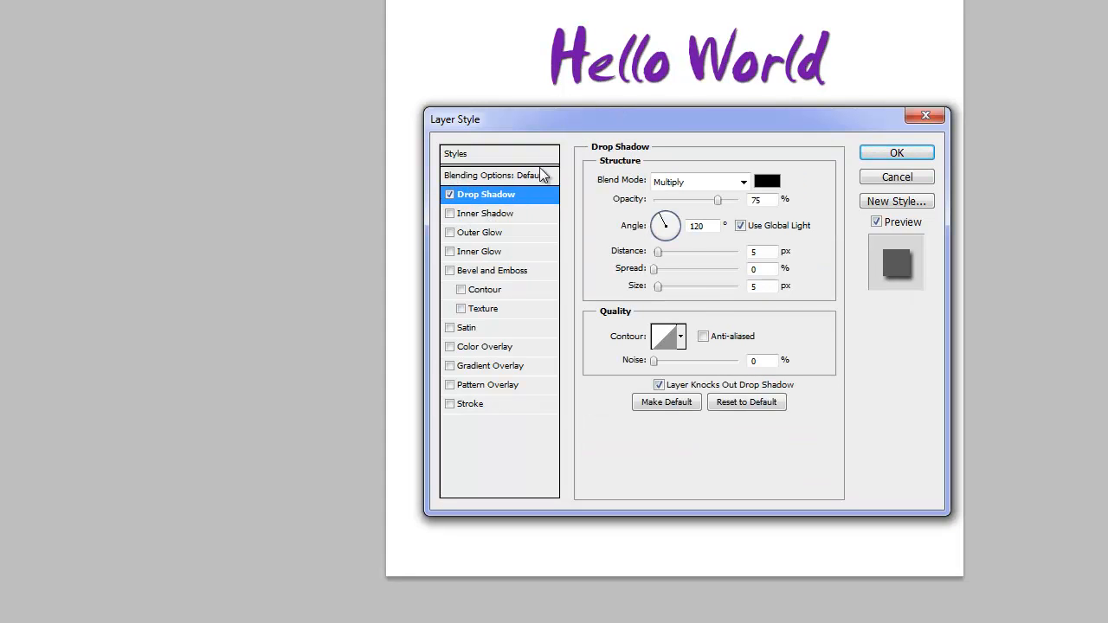
mouse_move(658, 251)
left_mouse_down()
mouse_move(682, 251)
mouse_move(664, 252)
mouse_move(659, 269)
mouse_move(671, 267)
mouse_move(672, 291)
mouse_move(664, 254)
mouse_move(656, 287)
mouse_move(658, 267)
mouse_move(645, 269)
left_mouse_up()
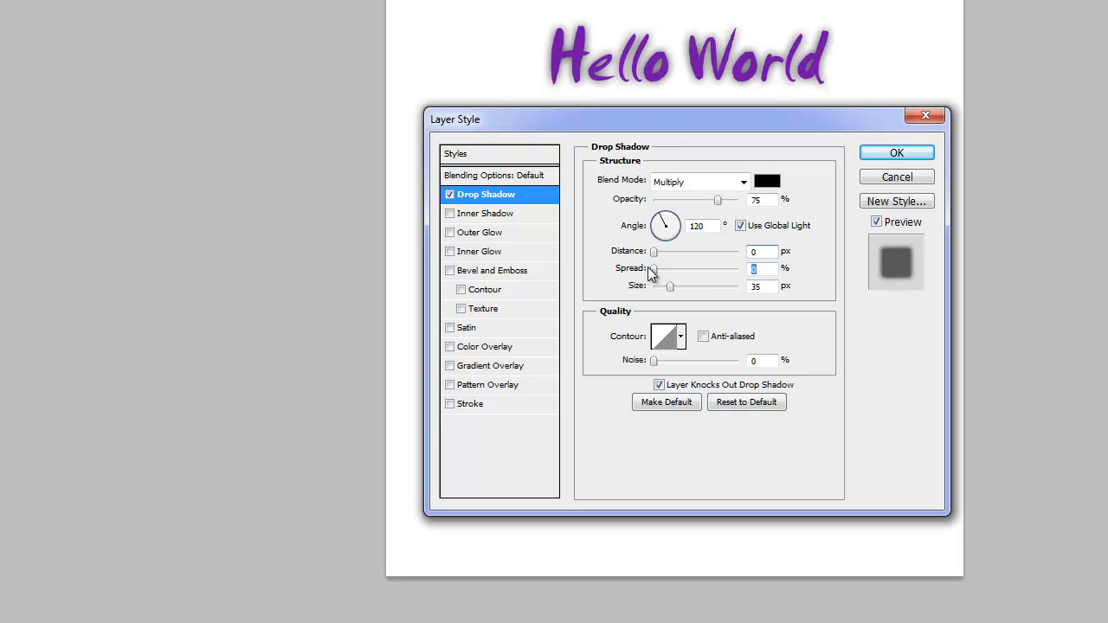
left_click_drag(669, 285, 652, 288)
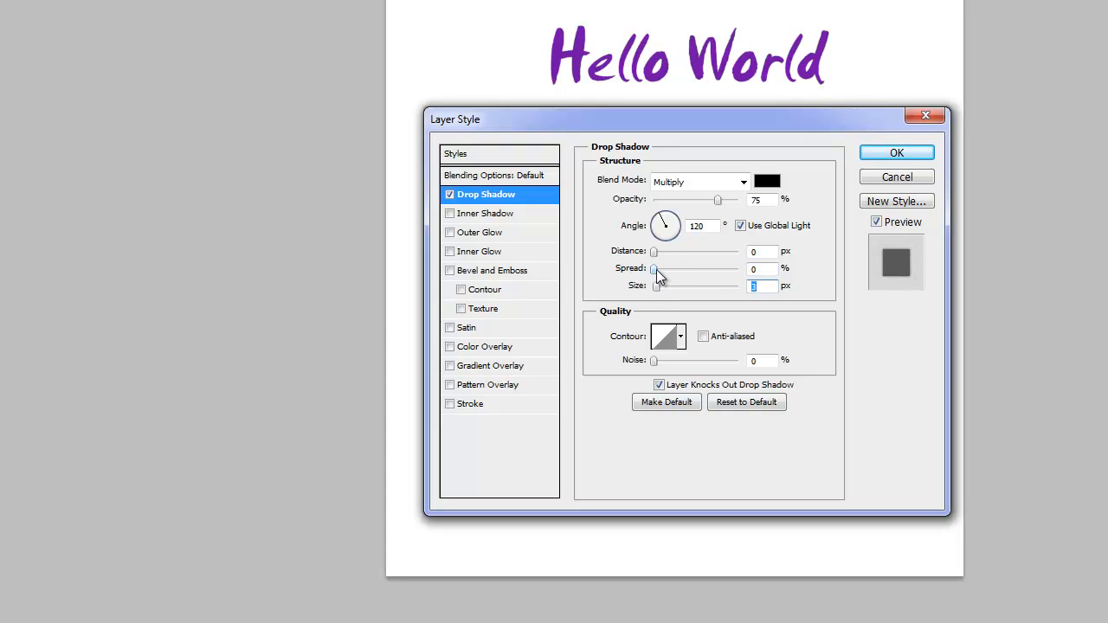
mouse_move(657, 268)
left_mouse_down()
mouse_move(666, 275)
mouse_move(663, 252)
mouse_move(662, 271)
mouse_move(672, 270)
left_mouse_up()
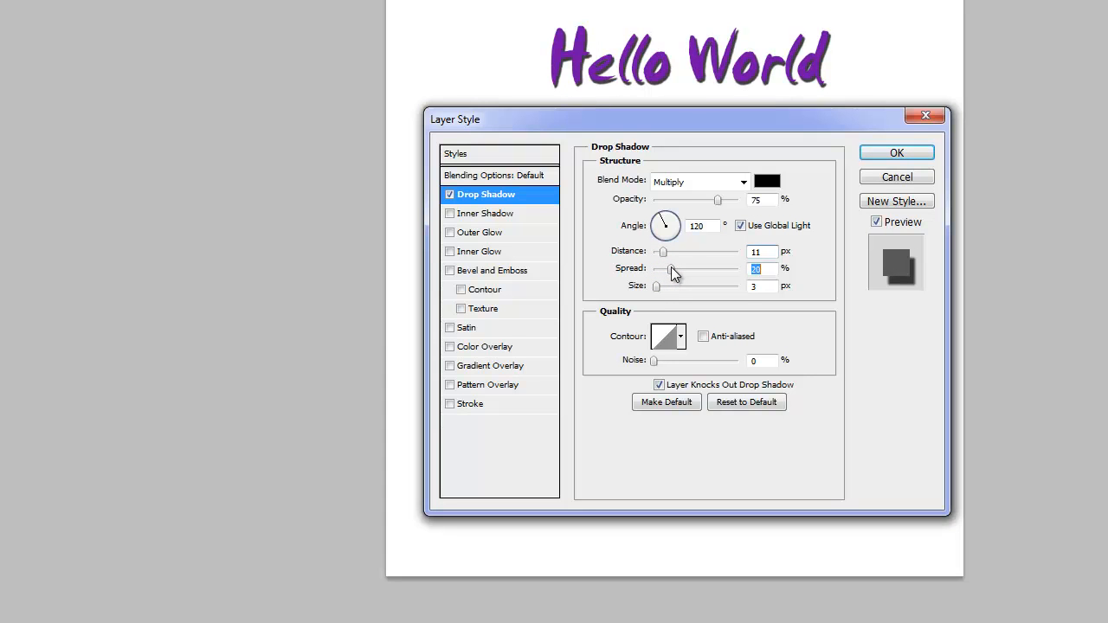
left_click_drag(666, 252, 660, 252)
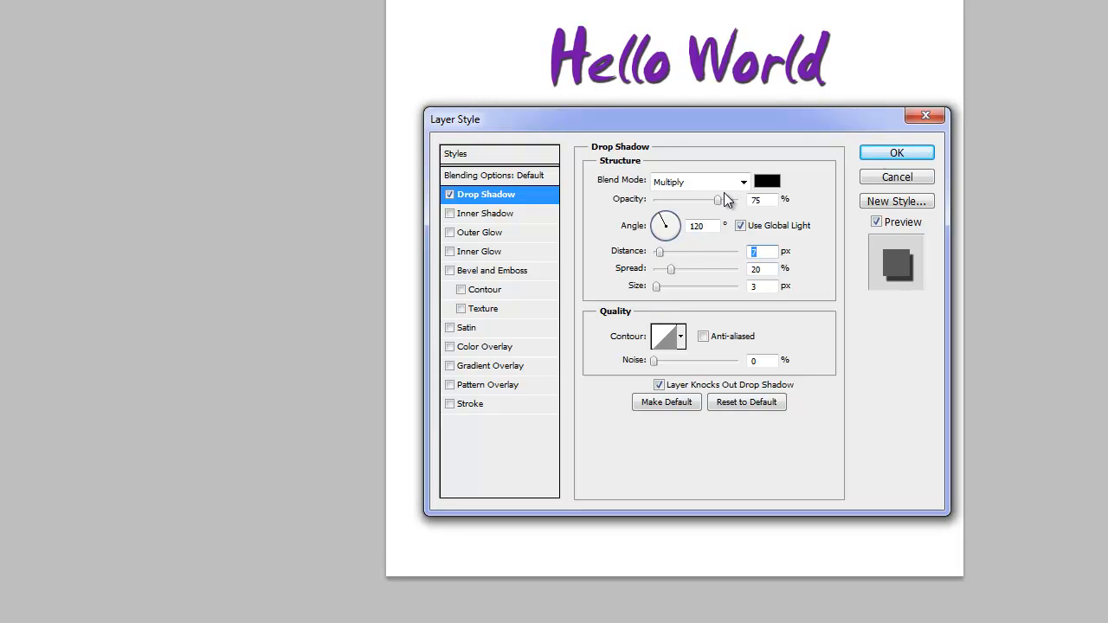
mouse_move(718, 201)
left_mouse_down()
mouse_move(654, 212)
mouse_move(756, 204)
mouse_move(680, 209)
mouse_move(698, 206)
left_mouse_up()
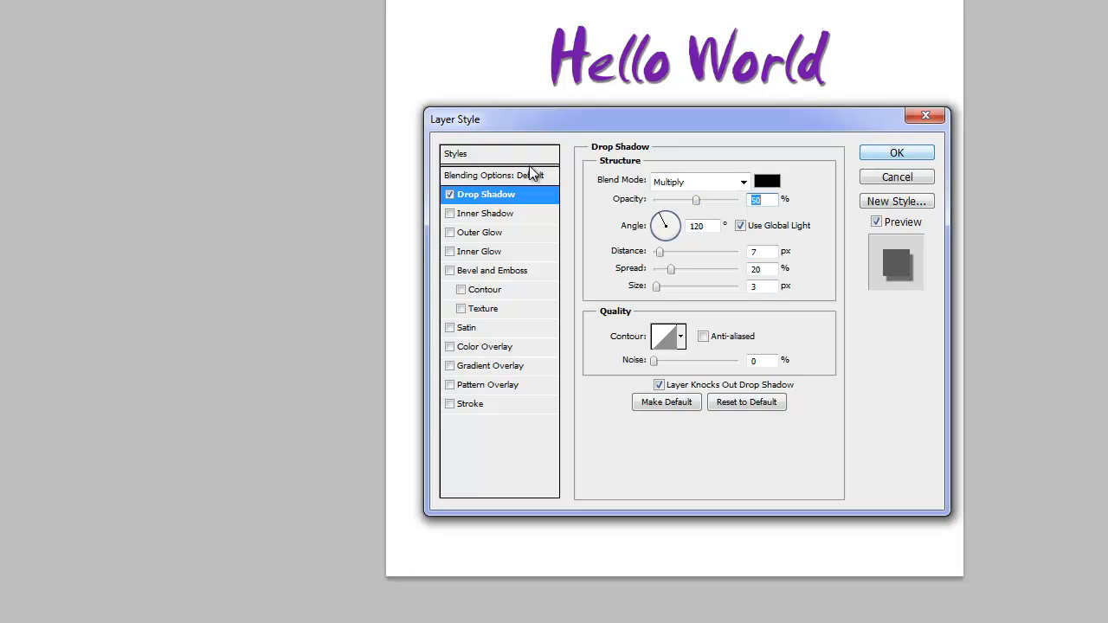
- Toggle the Drop Shadow to compare the text, leave it off, and enable Outer Glow with its settings shown
left_click(450, 195)
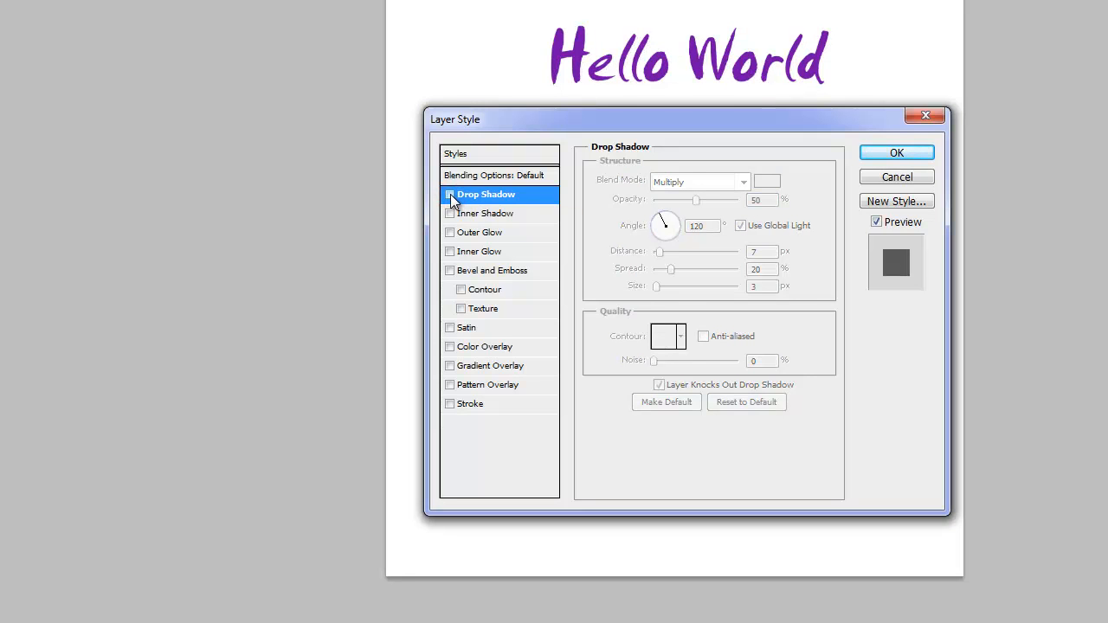
left_click(450, 195)
left_click(450, 194)
left_click(450, 194)
left_click(450, 195)
left_click(449, 232)
left_click(468, 231)
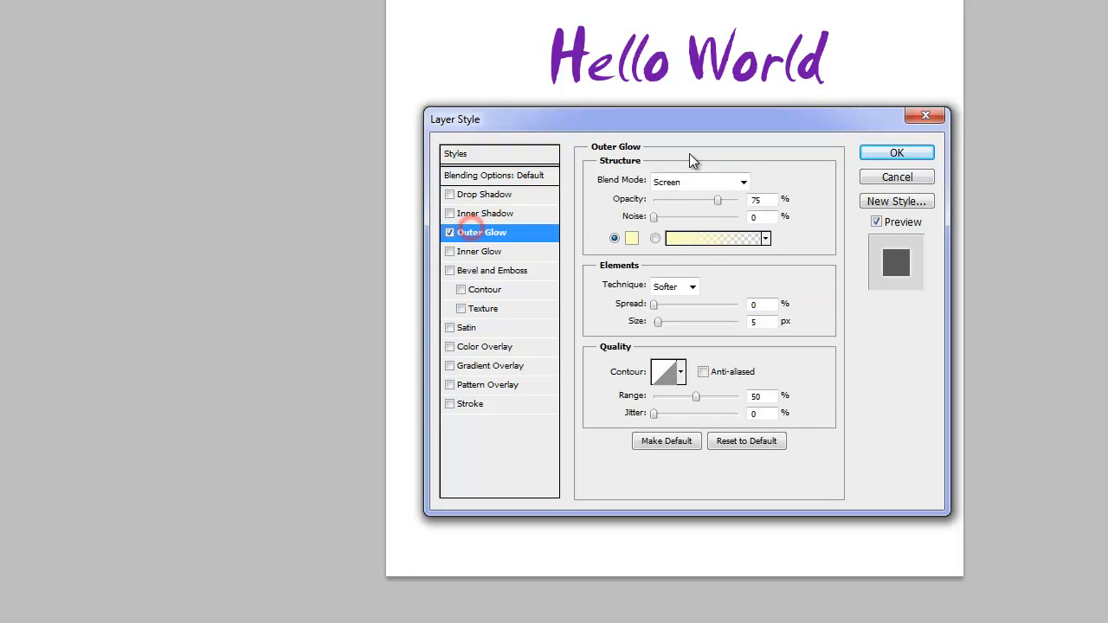
- Set the Outer Glow color to white and its spread to 22%
left_click(634, 240)
left_click(445, 148)
mouse_move(445, 149)
left_mouse_down()
mouse_move(321, 99)
mouse_move(309, 31)
left_mouse_up()
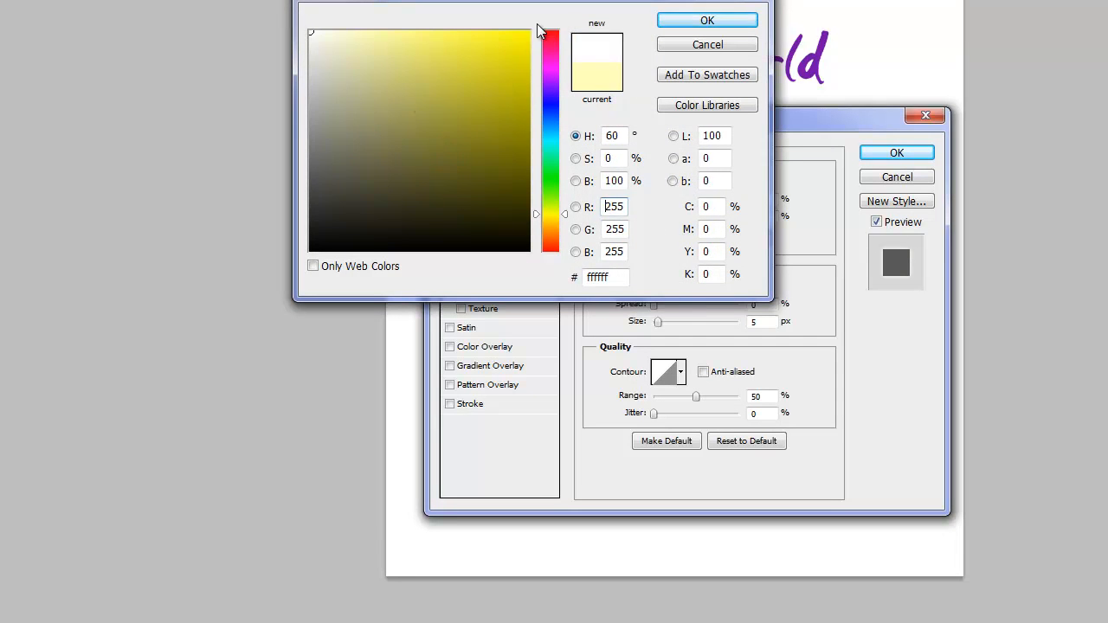
left_click(671, 26)
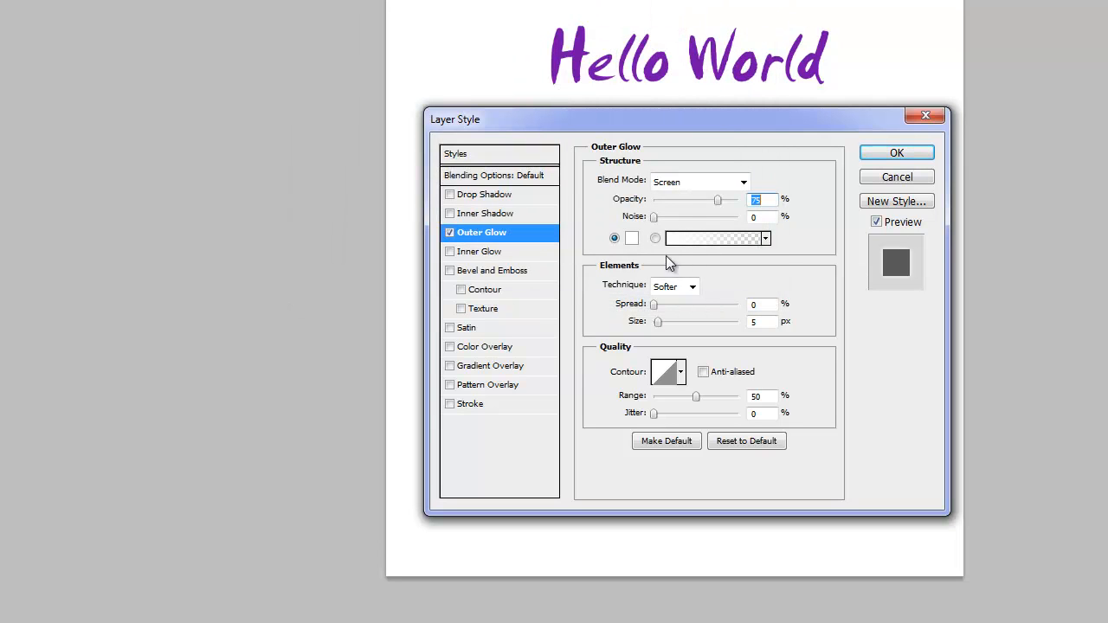
left_click_drag(658, 311, 740, 311)
left_click(672, 302)
left_click(474, 230)
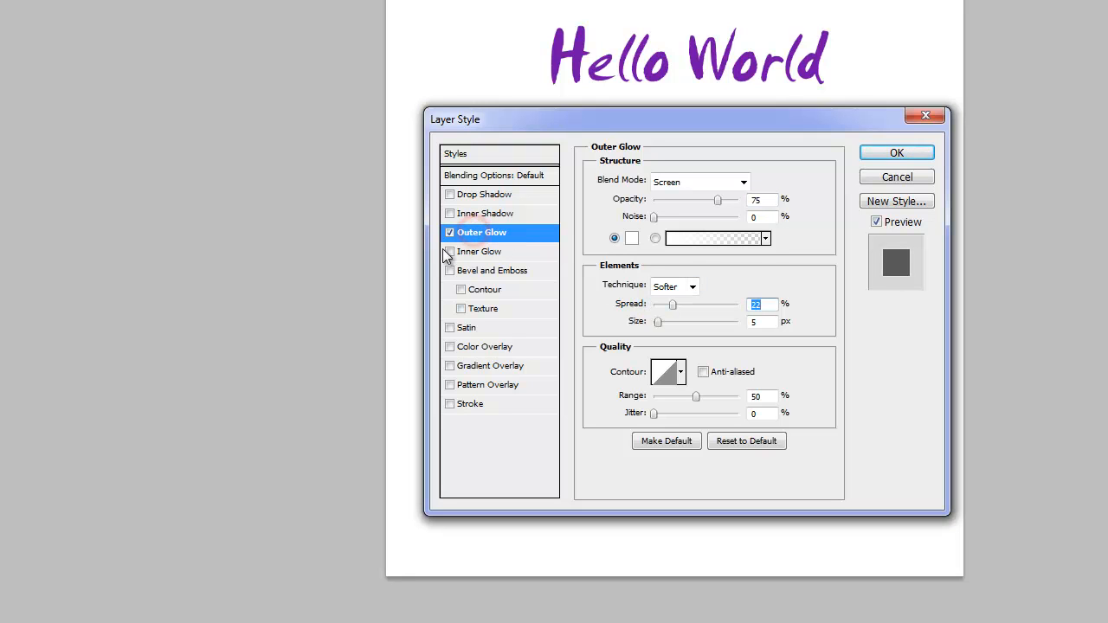
- Turn off Outer Glow, then switch Inner Glow and Satin on and off to compare their effect on the text
left_click(450, 232)
left_click(450, 251)
left_click(450, 252)
left_click(450, 252)
left_click(450, 252)
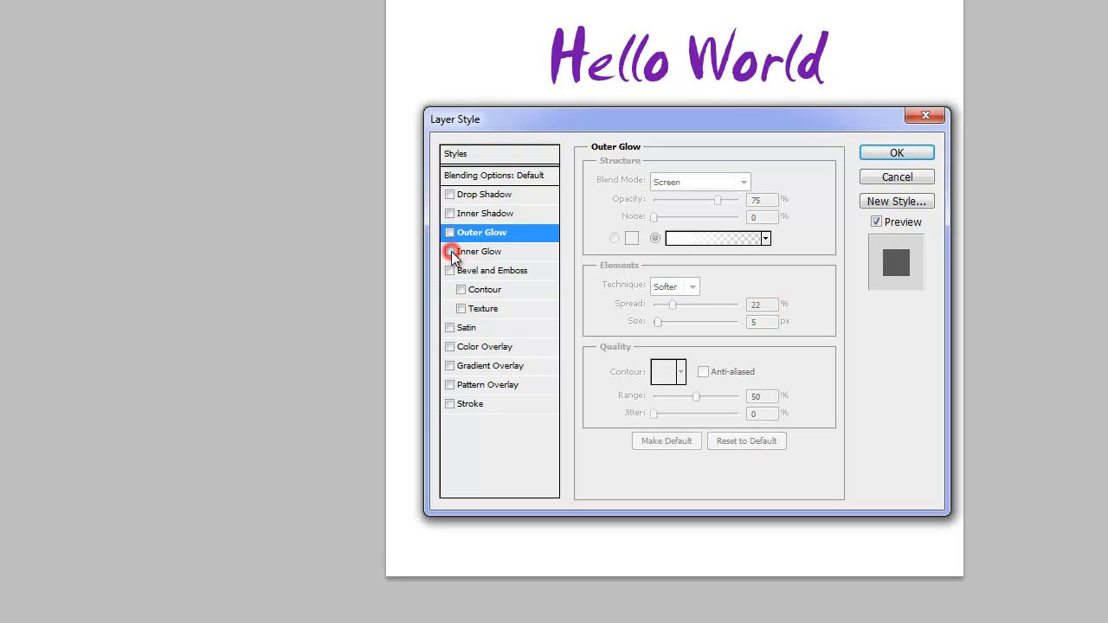
left_click(450, 328)
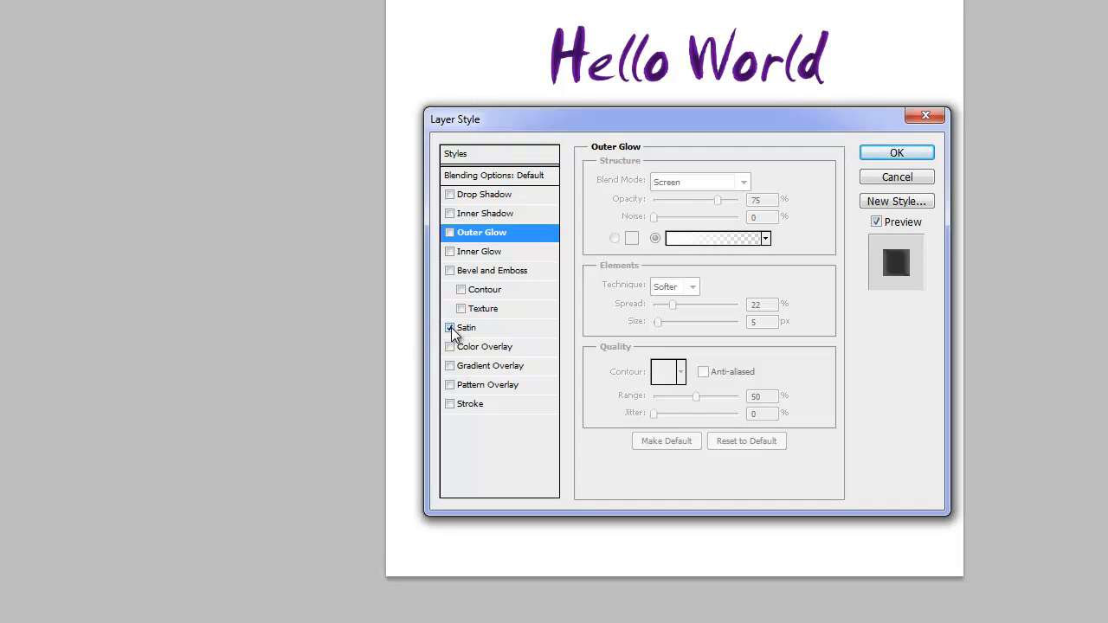
left_click(450, 328)
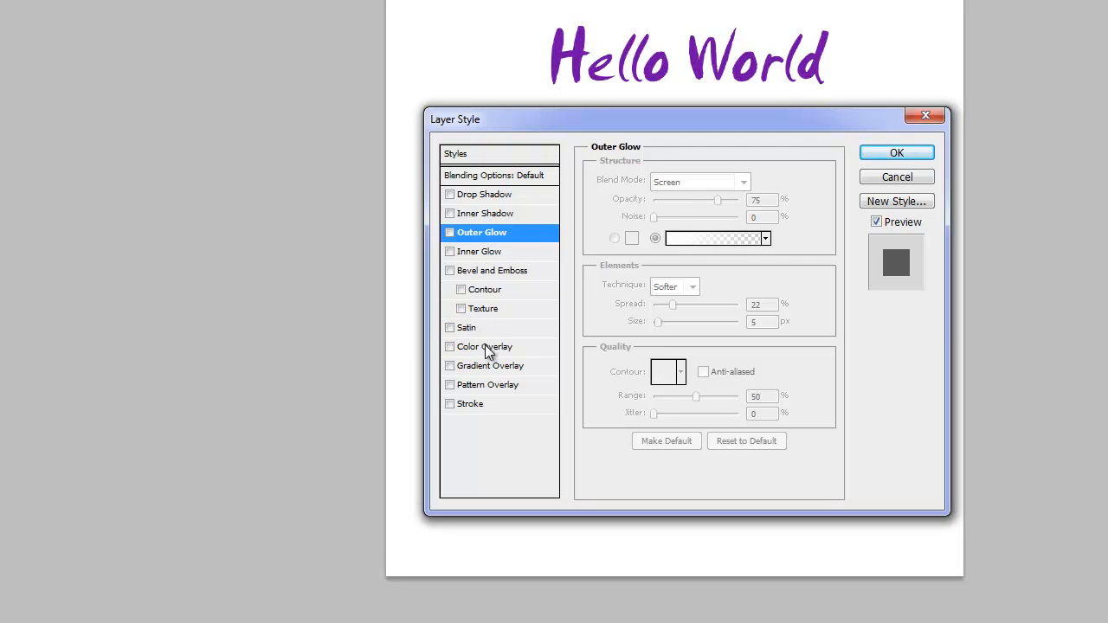
- Enable Gradient Overlay on the text and choose the Spectrum preset for its gradient
left_click(450, 366)
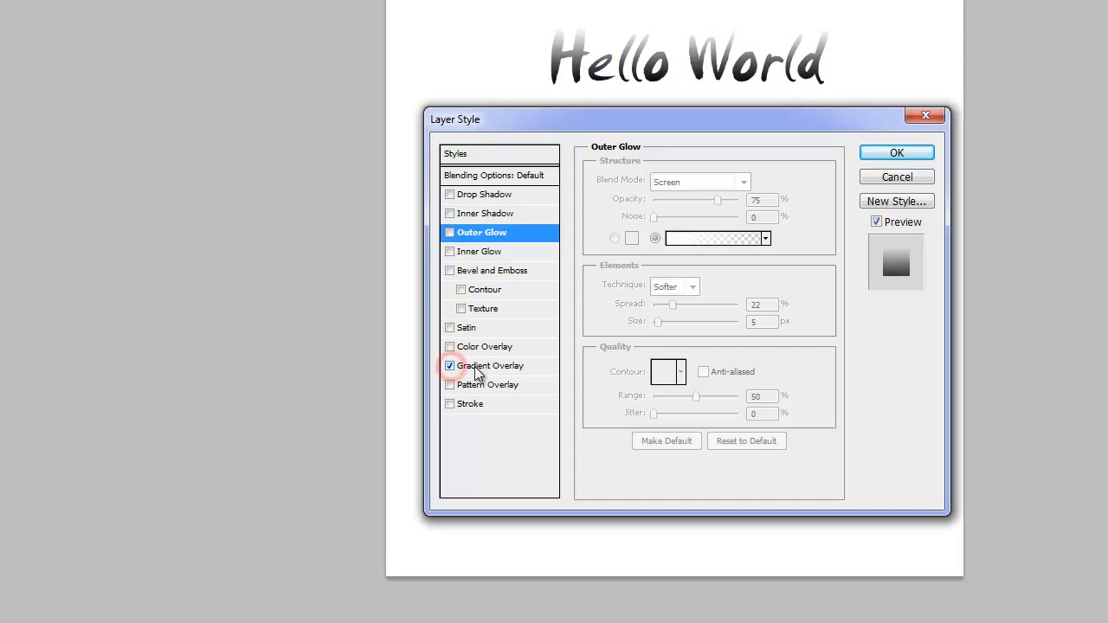
left_click(477, 370)
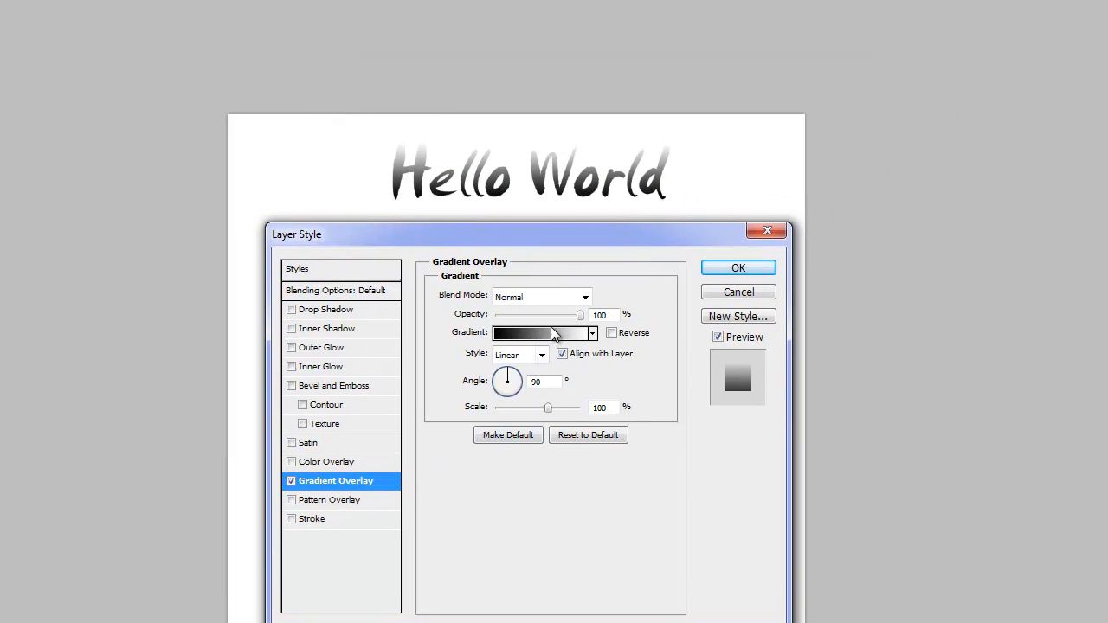
left_click(554, 334)
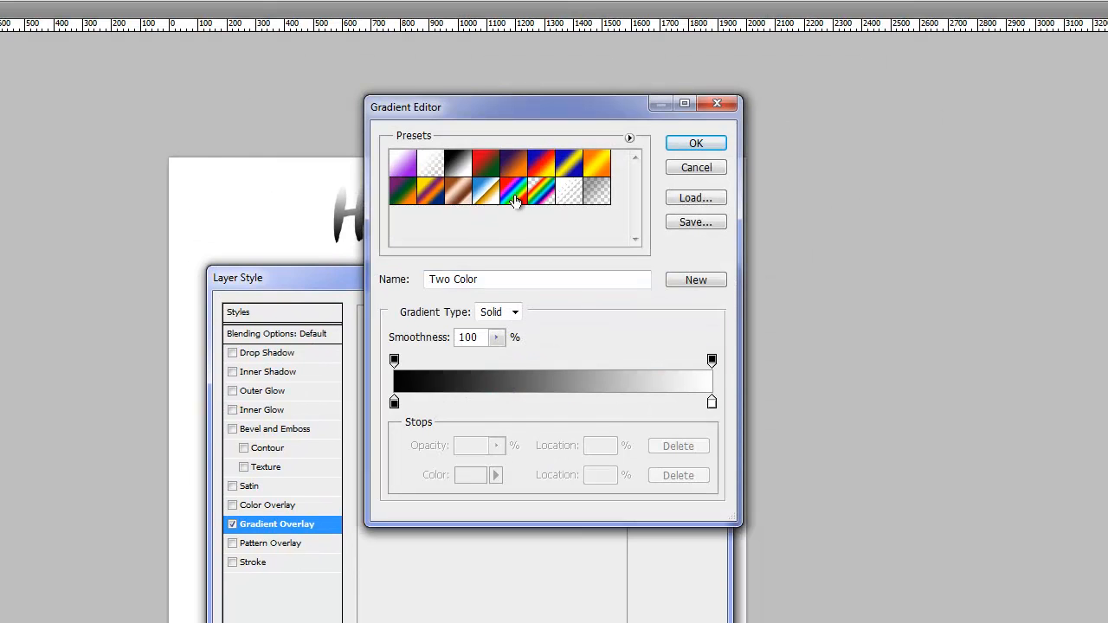
left_click(514, 194)
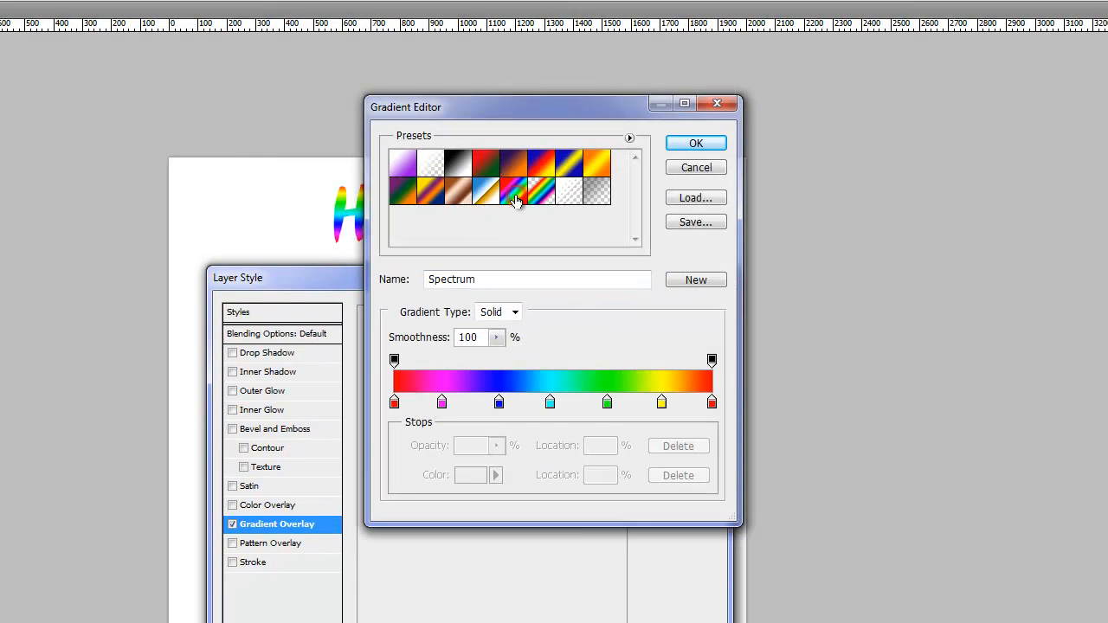
left_click(695, 143)
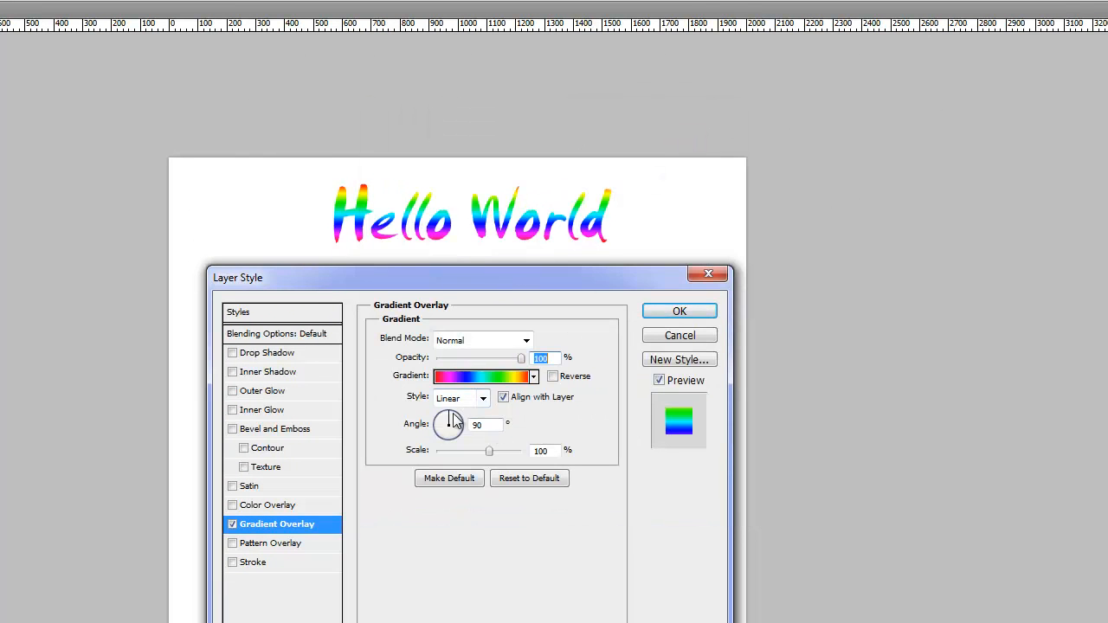
- Try gradient angles of 35° and -45° on the text, then turn off Gradient Overlay
left_click_drag(449, 421, 463, 424)
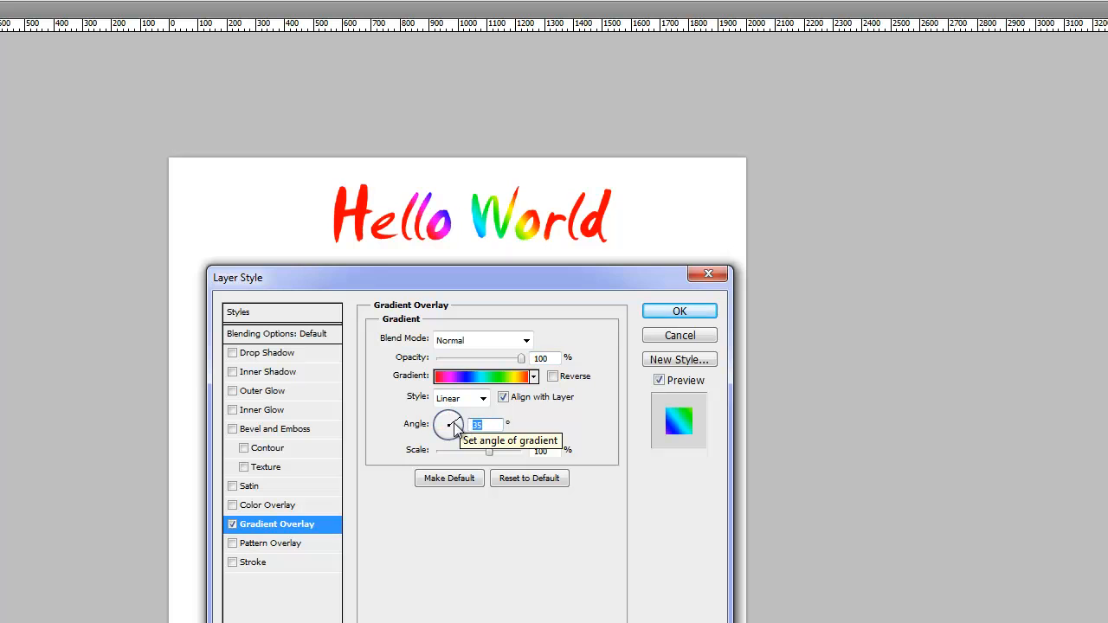
left_click_drag(460, 425, 456, 437)
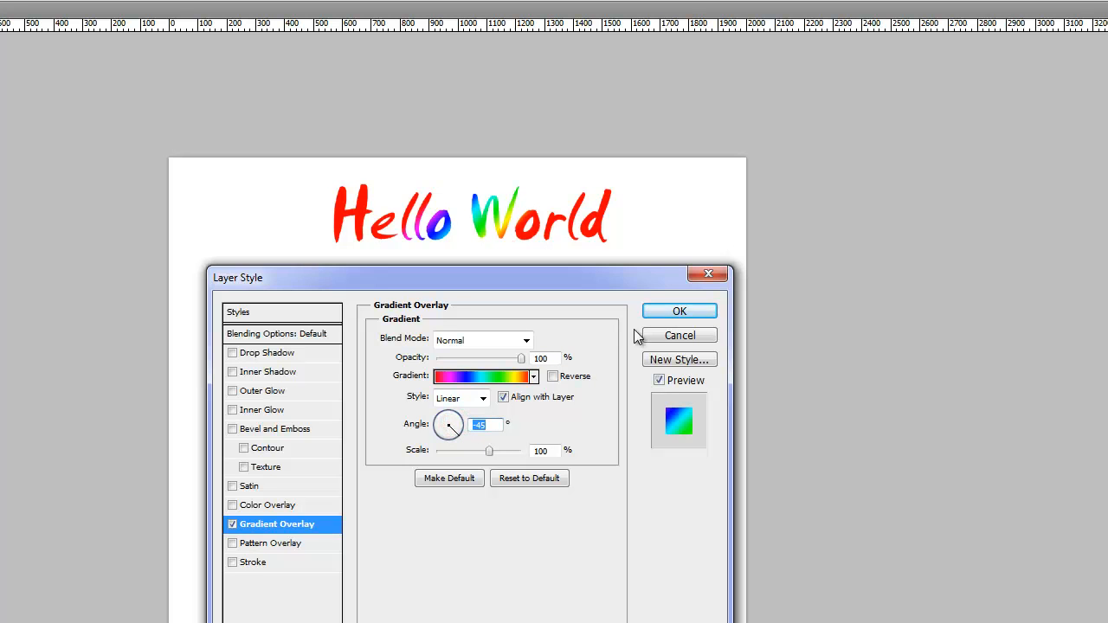
left_click(232, 524)
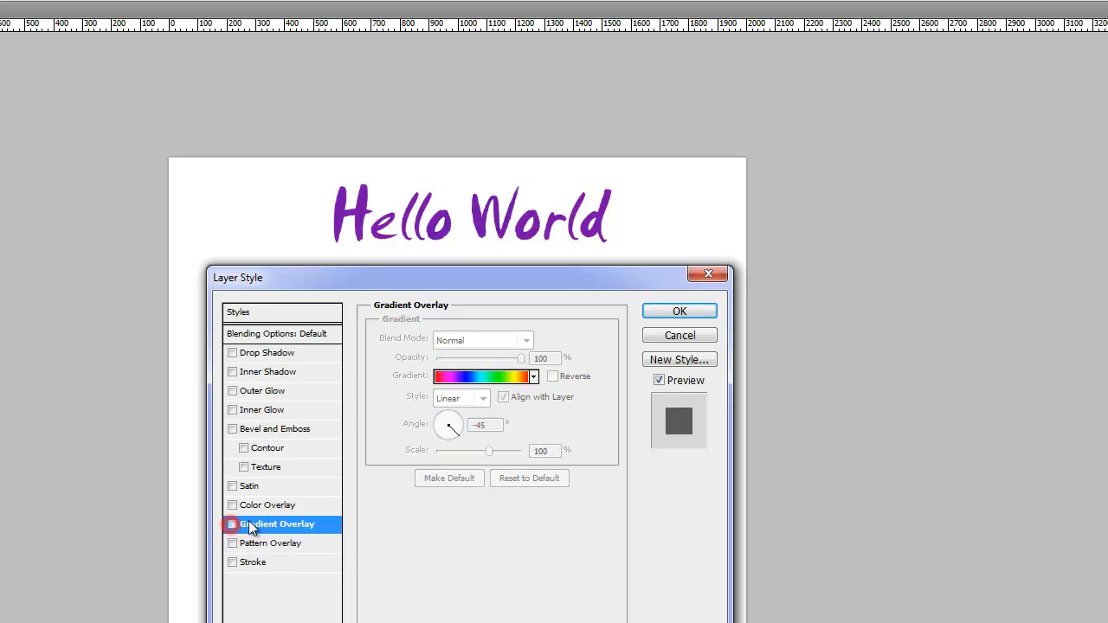
- Switch the Stroke effect on and off, then cancel the layer style changes
left_click(232, 561)
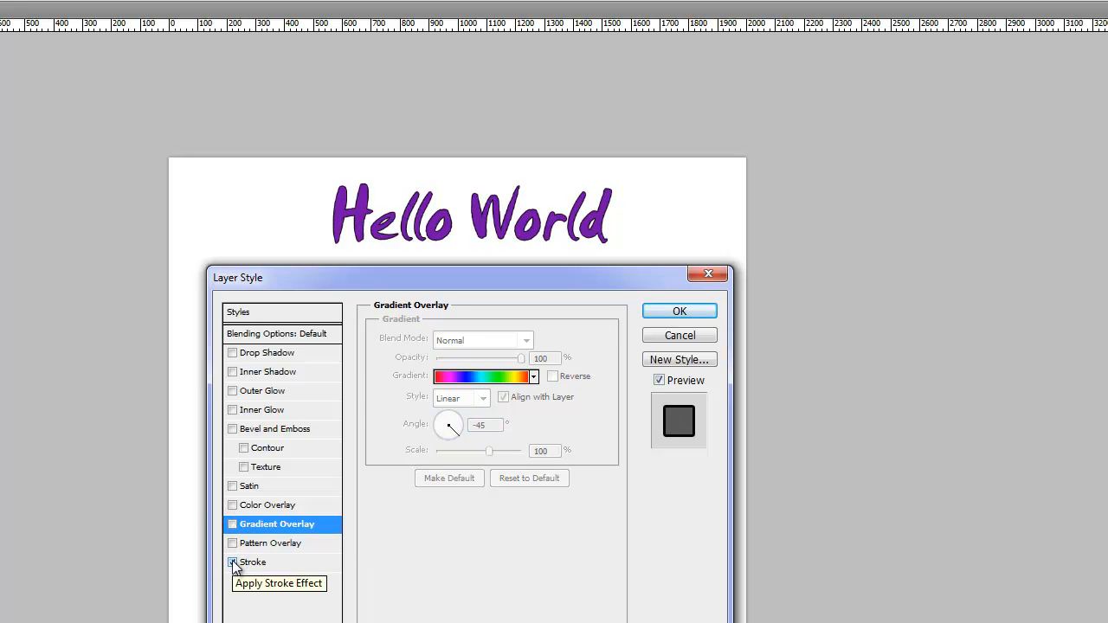
left_click(232, 562)
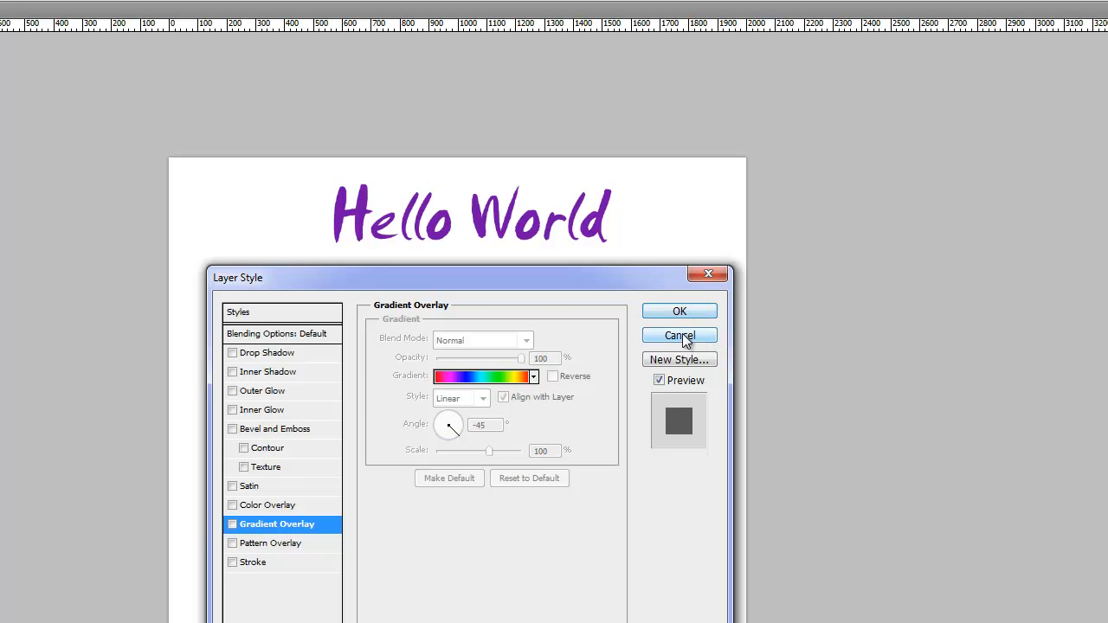
left_click(680, 336)
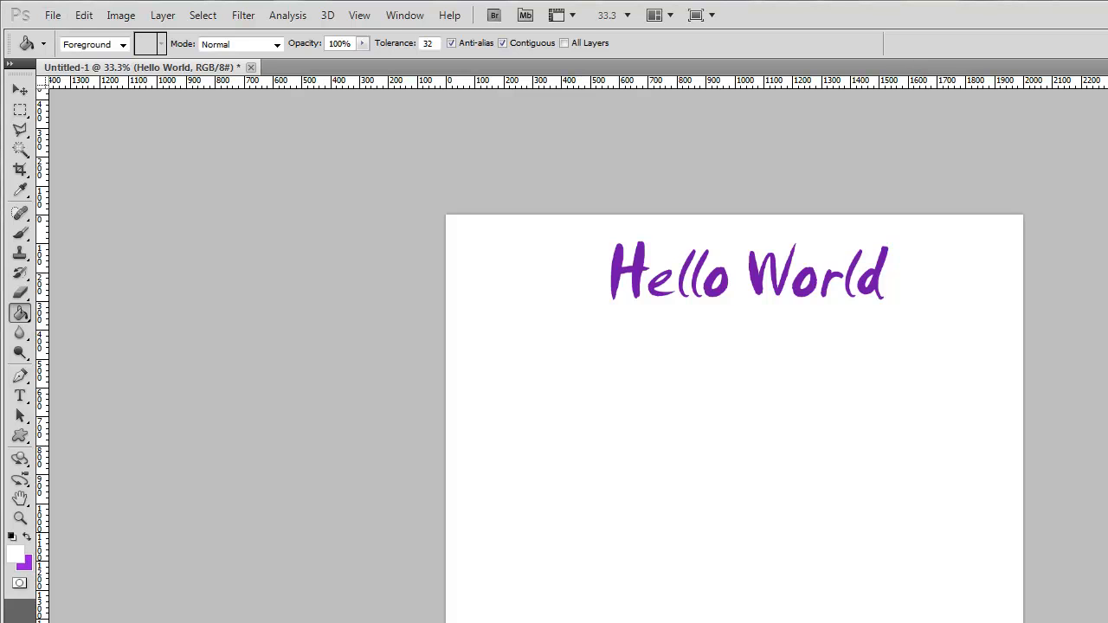
- Create a 1024 by 1024 pixel transparent document from the Clipboard preset and paste the copied character image into it
left_click(54, 17)
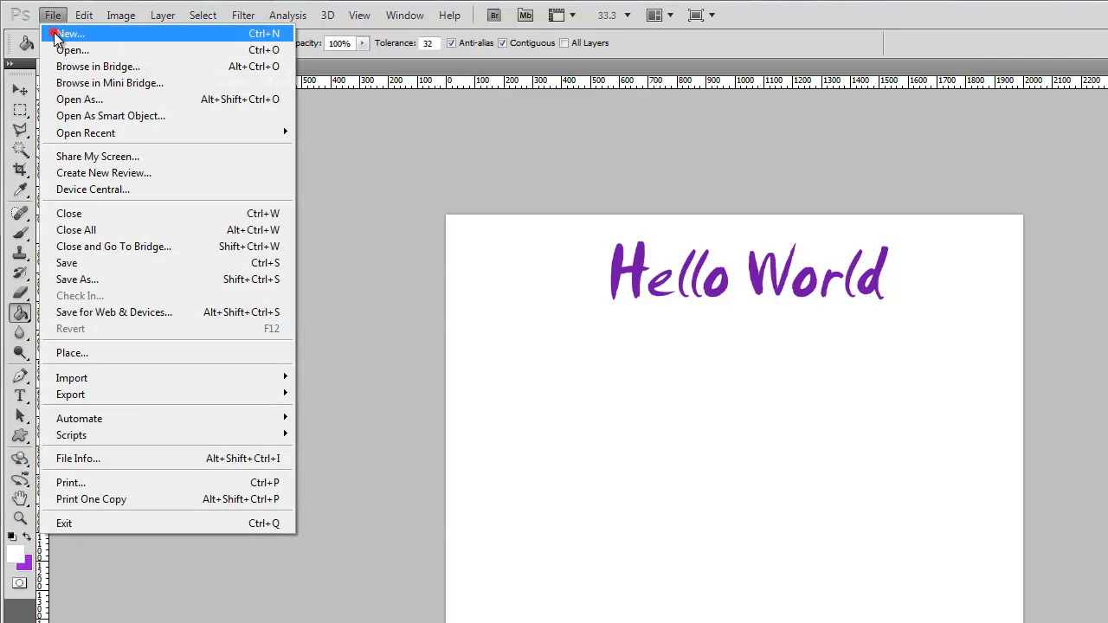
left_click(56, 34)
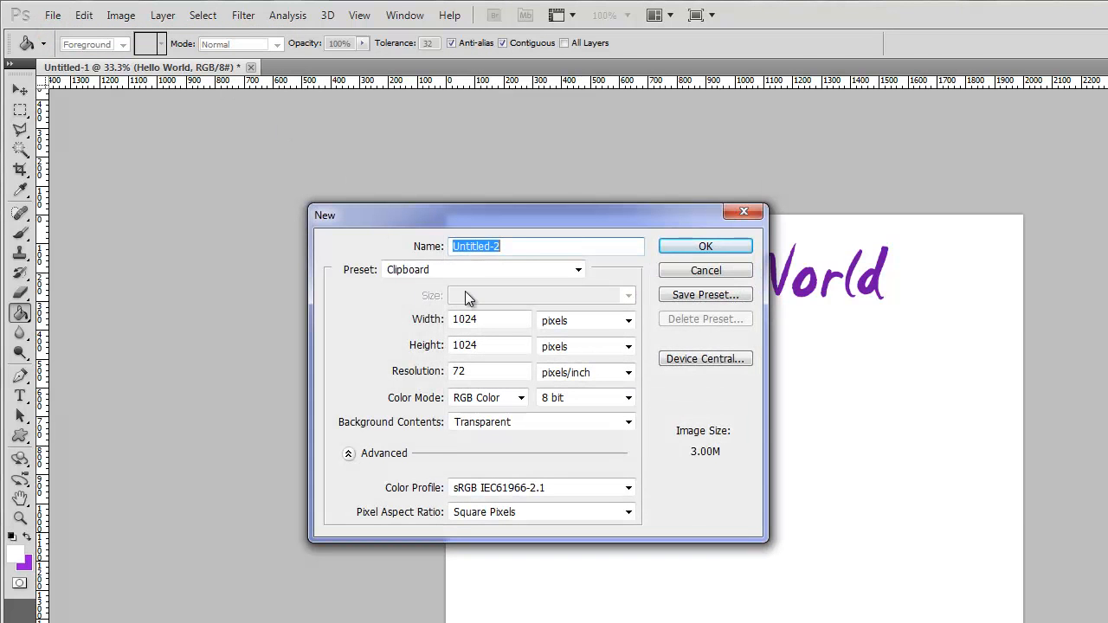
left_click(412, 270)
left_click(412, 270)
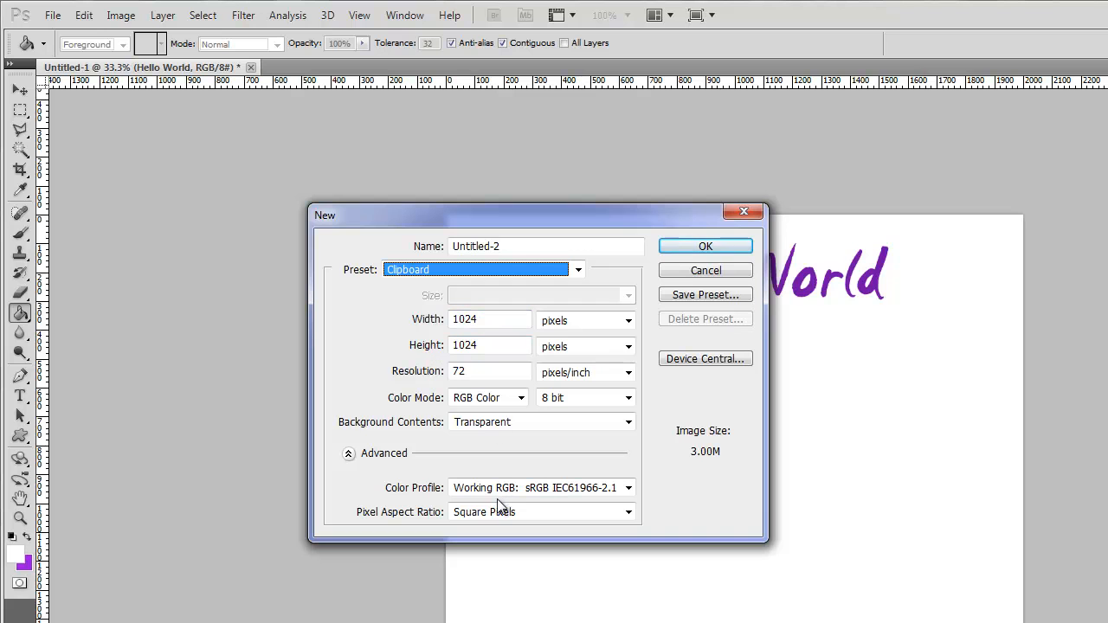
left_click(685, 248)
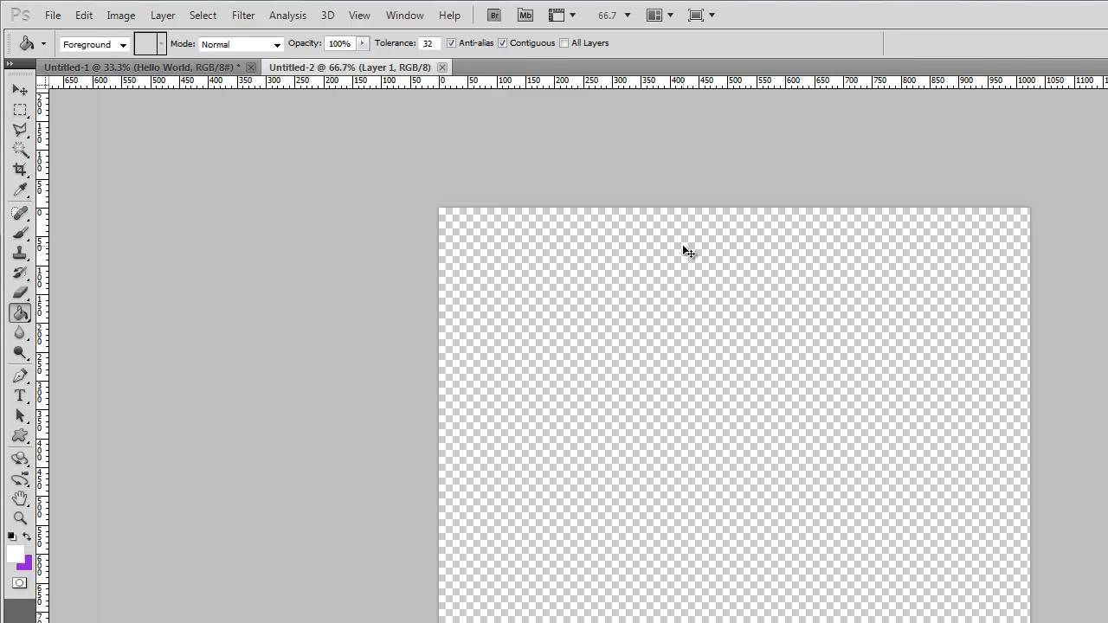
key("ctrl+v")
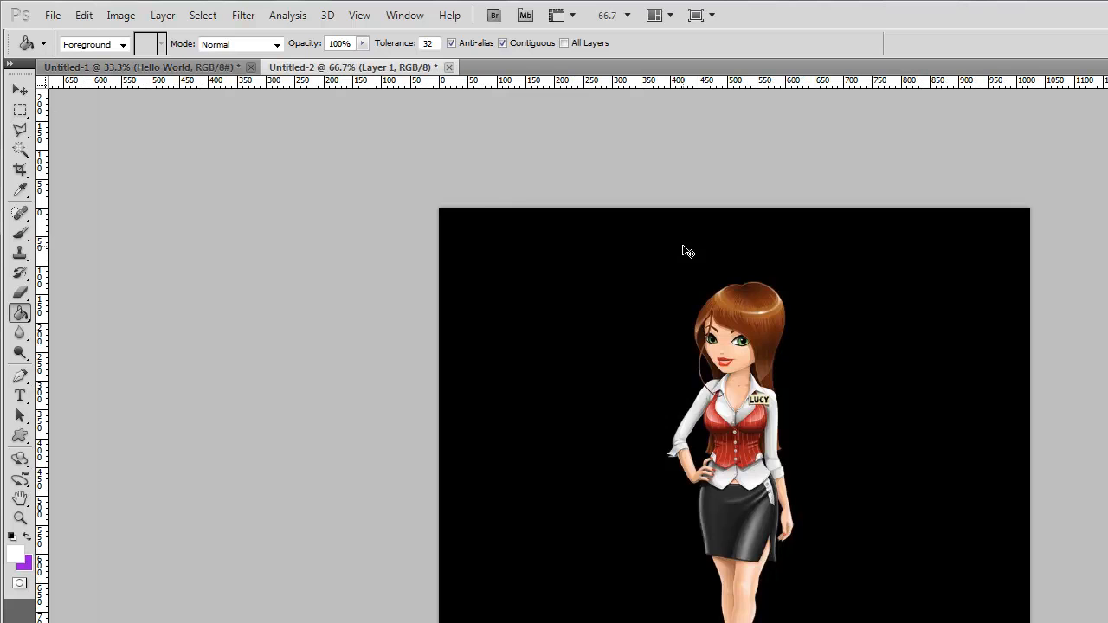
- Draw trial selections with the Rectangular Marquee Tool on the black area beside the character, restoring the tall narrow one
left_click(21, 112)
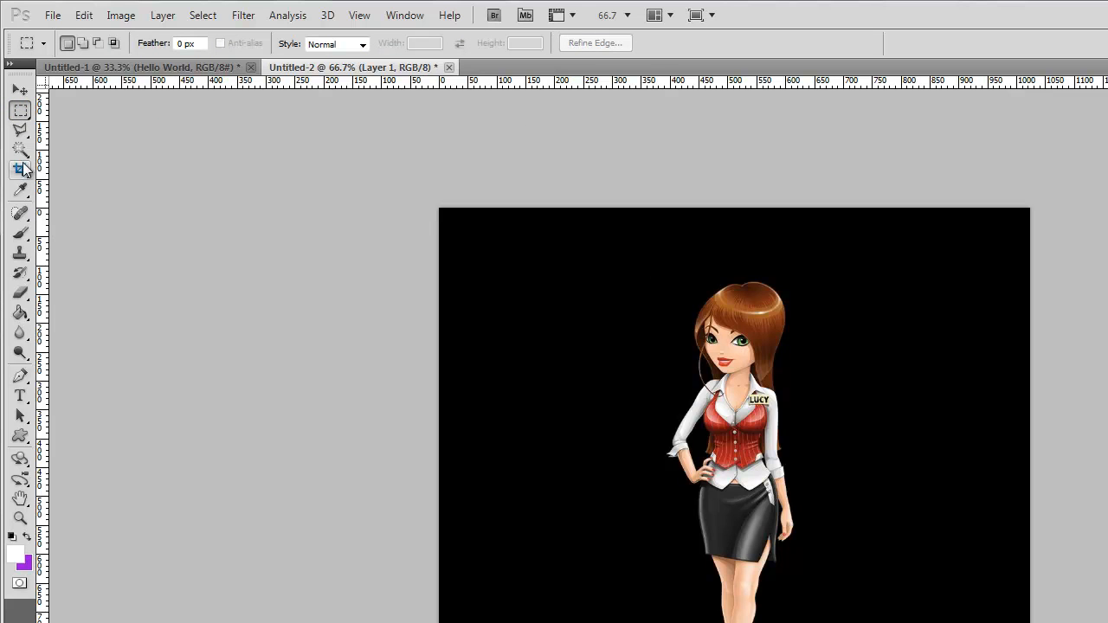
left_click(21, 111)
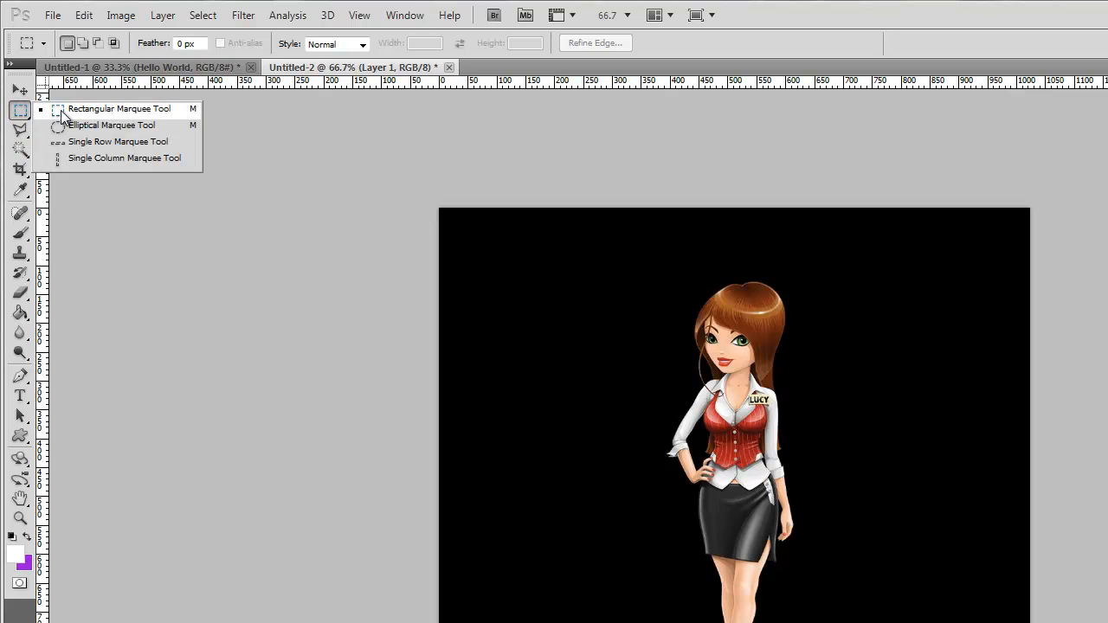
left_click(106, 110)
left_click_drag(498, 244, 611, 351)
left_click(547, 416)
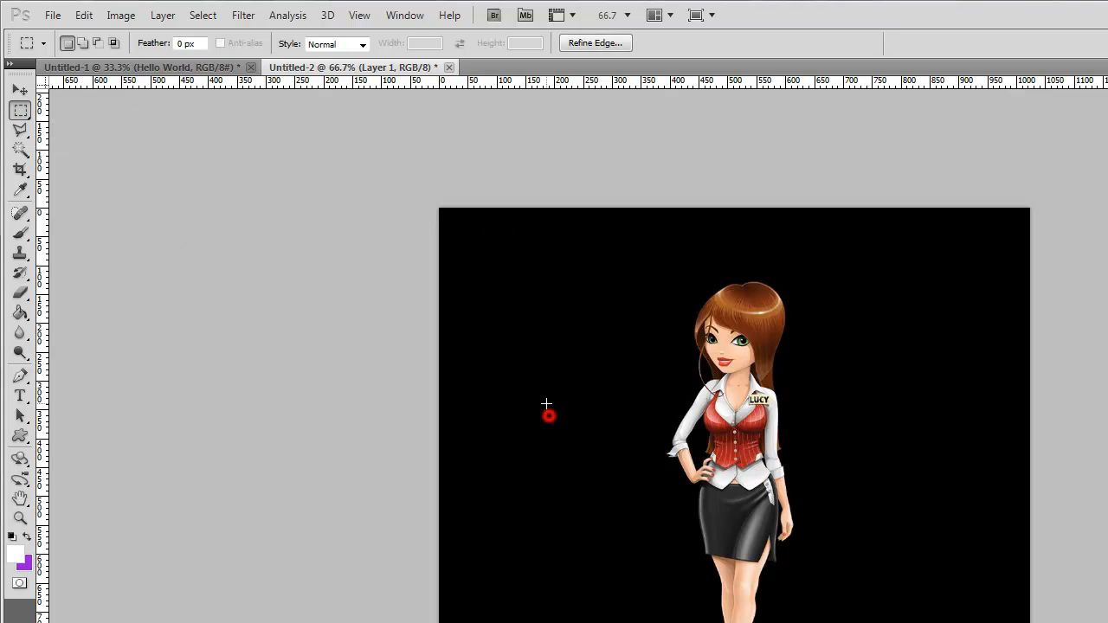
left_click_drag(519, 300, 568, 576)
left_click(569, 578)
key("ctrl+z")
- Draw an elliptical selection on the black area beside the character and constrain it to a circle about 300 px across
left_click(21, 114)
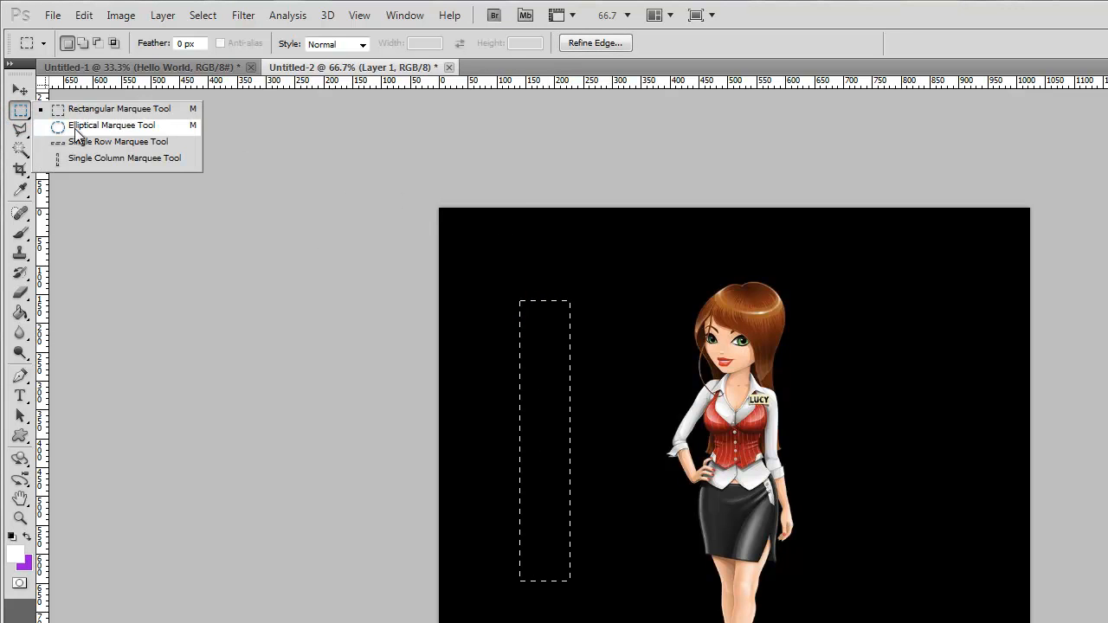
left_click(112, 125)
left_click(511, 251)
left_click_drag(479, 243, 597, 379)
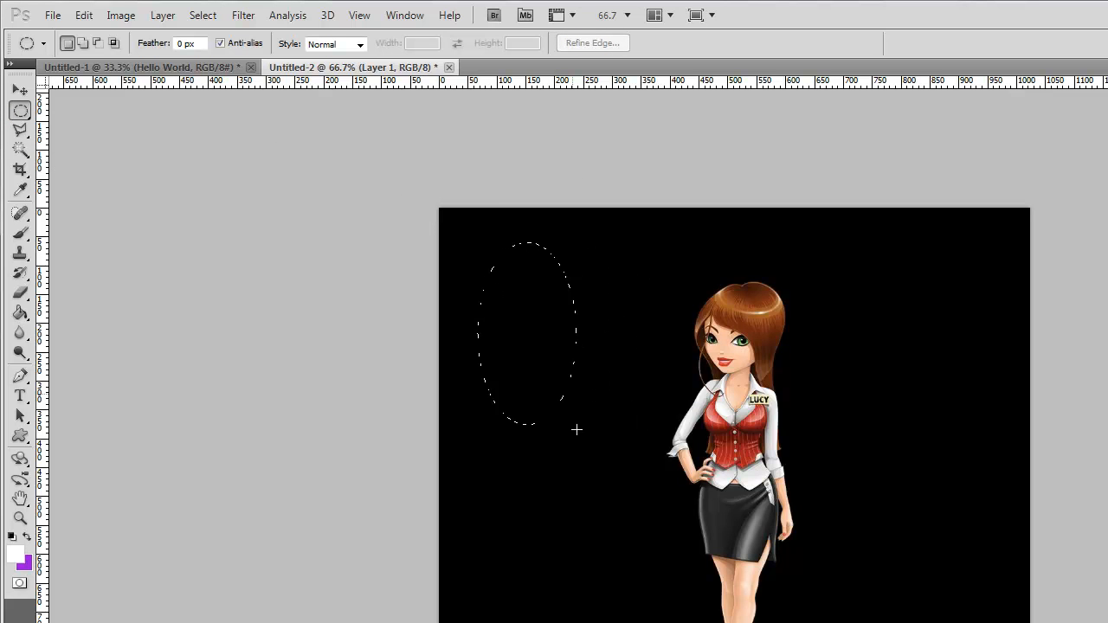
left_click_drag(580, 486, 601, 363)
left_click_drag(650, 404, 546, 380)
left_click_drag(650, 377, 616, 360)
left_click_drag(564, 454, 638, 452)
left_click_drag(630, 387, 550, 302)
left_click_drag(632, 414, 589, 362)
left_click_drag(549, 320, 502, 269)
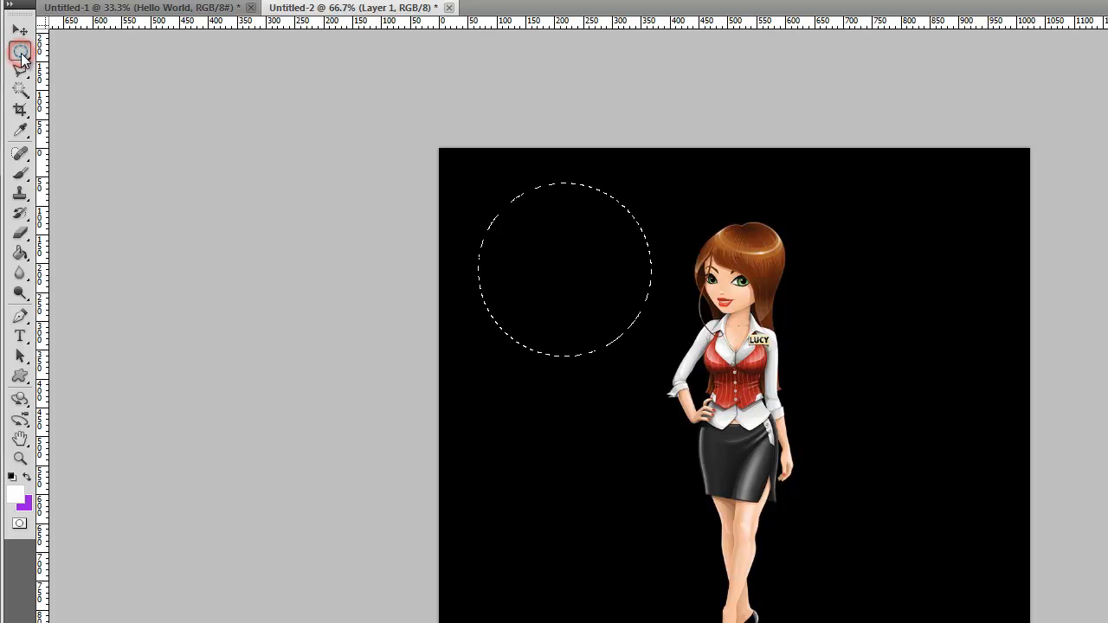
- Try an elliptical selection outward from the character's face and another on the black area, clearing each one
left_click(559, 236)
left_click_drag(729, 280, 766, 321)
left_click_drag(878, 351, 789, 401)
left_click_drag(780, 317, 761, 305)
left_click(587, 254)
left_click_drag(505, 215, 609, 262)
left_click(563, 267)
- Draw a circular selection about 225 px across around the character's head, starting from the center of the face
left_click_drag(722, 292, 769, 333)
left_click(788, 277)
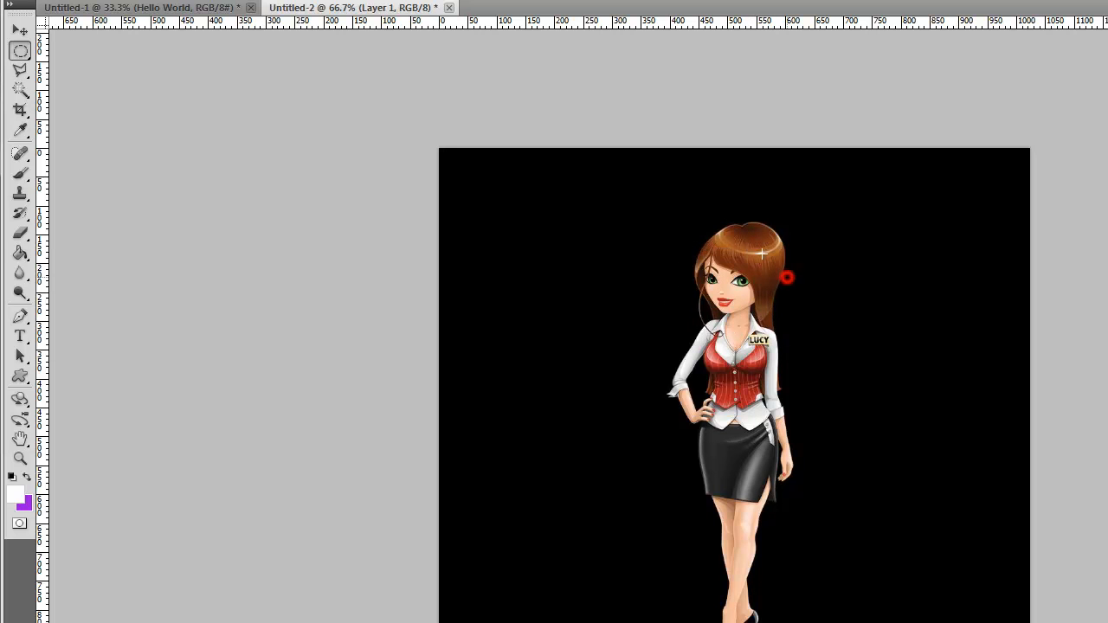
left_click_drag(668, 219, 806, 364)
left_click(700, 218)
left_click_drag(722, 290, 735, 307)
left_click_drag(784, 437, 819, 458)
- Draw rectangular selections on the black area and outward from the character's face, then deselect
left_click(21, 52)
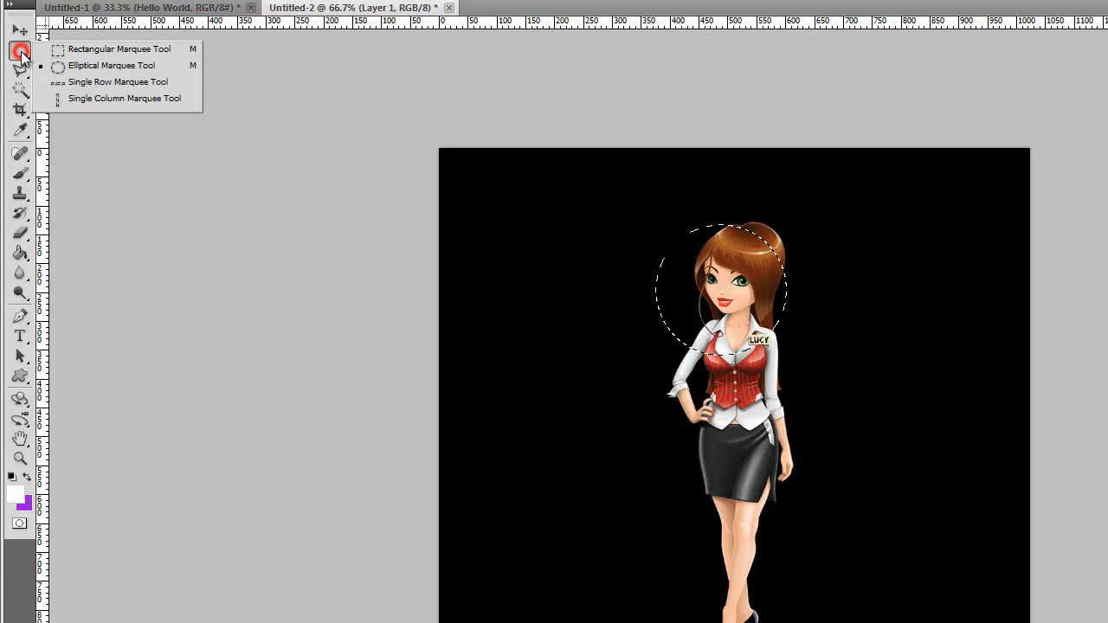
left_click(61, 45)
left_click(516, 202)
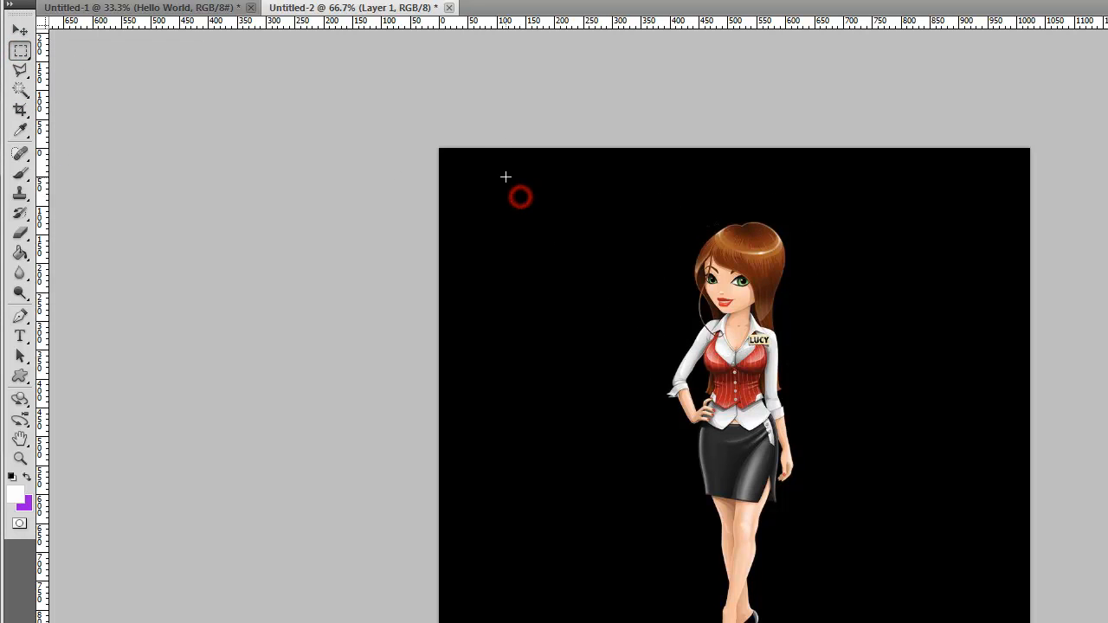
left_click_drag(507, 179, 594, 325)
left_click(692, 273)
mouse_move(721, 290)
left_mouse_down()
mouse_move(745, 319)
mouse_move(794, 338)
mouse_move(854, 408)
left_mouse_up()
key("shift")
left_click(485, 81)
left_click(21, 51)
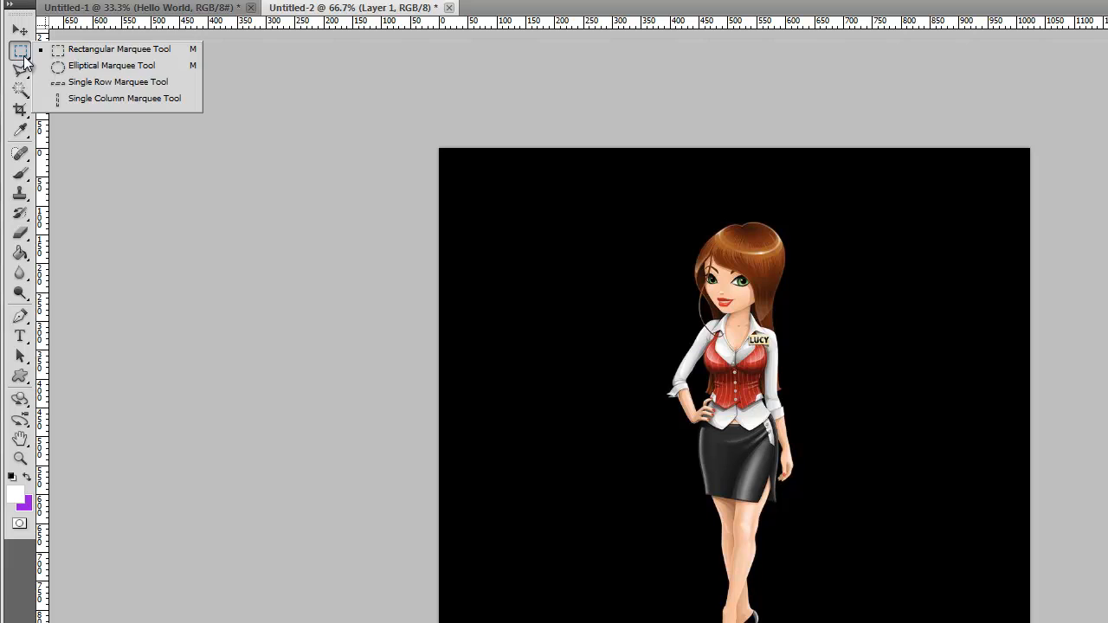
left_click(21, 53)
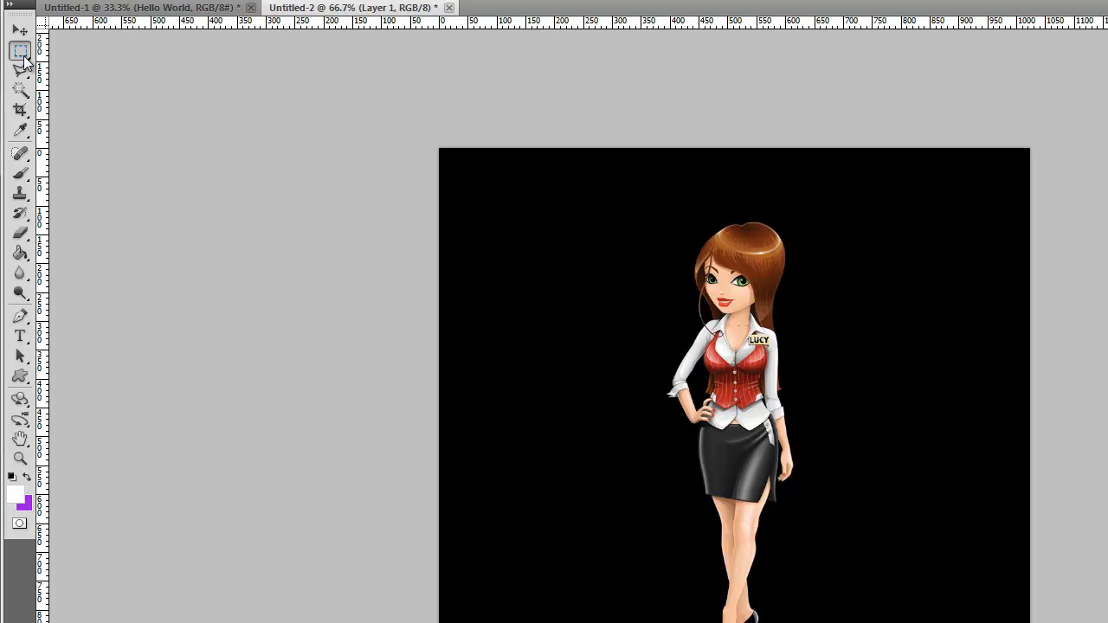
left_click(23, 55)
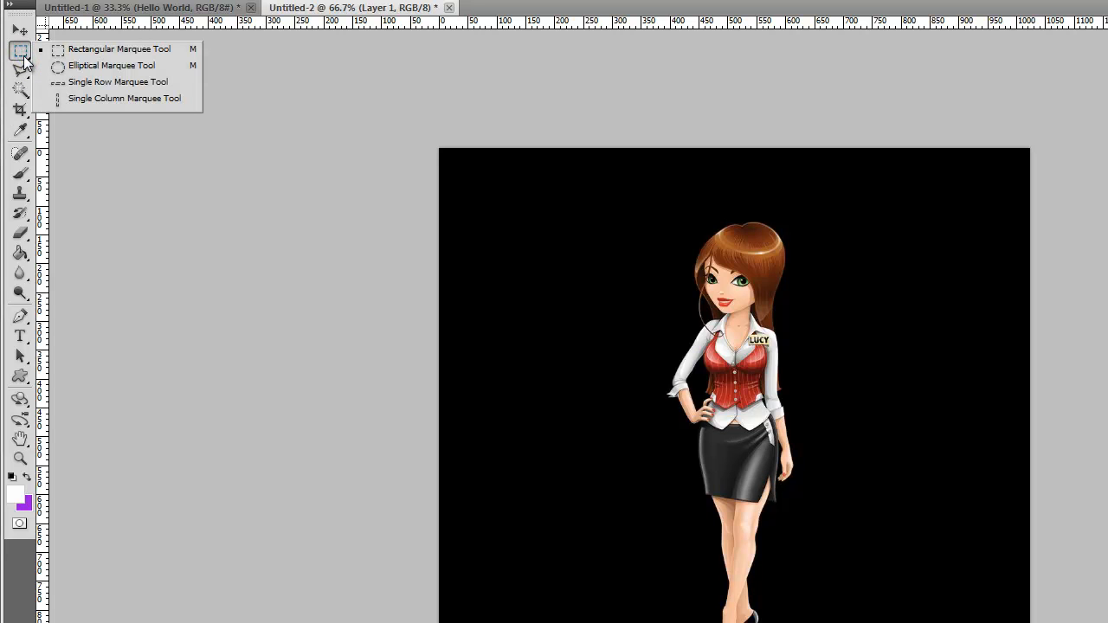
left_click(24, 58)
left_click(24, 58)
left_click(24, 59)
- Draw an irregular freehand selection with the Lasso Tool on the black area beside the character's head
left_click(22, 73)
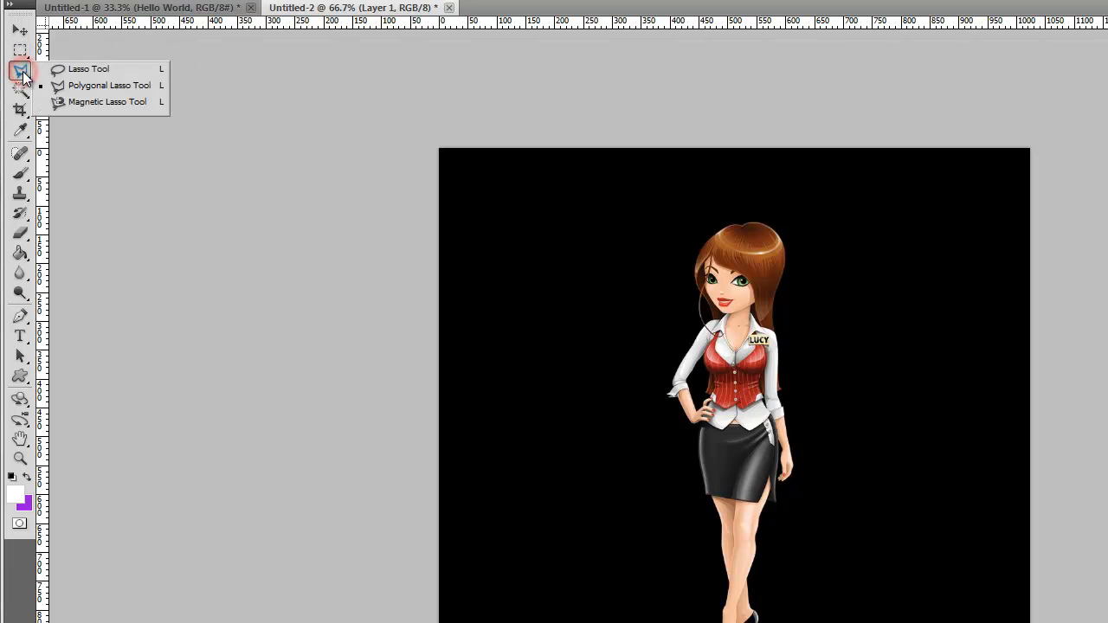
left_click(71, 69)
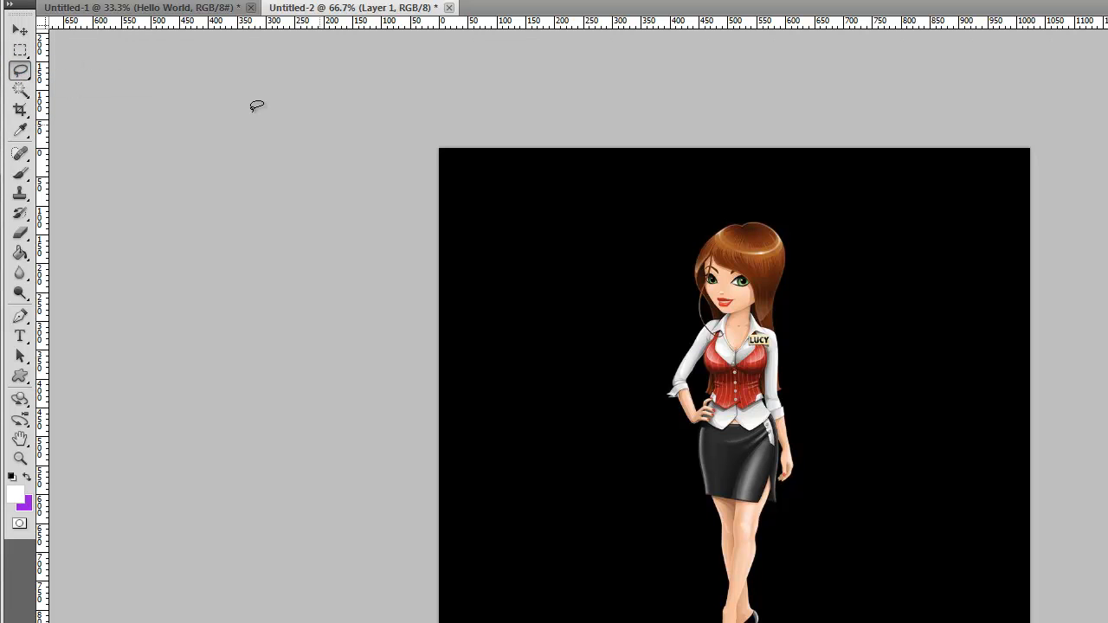
mouse_move(509, 225)
left_mouse_down()
mouse_move(596, 253)
mouse_move(642, 236)
mouse_move(680, 200)
mouse_move(678, 266)
mouse_move(606, 313)
mouse_move(547, 328)
mouse_move(525, 230)
left_mouse_up()
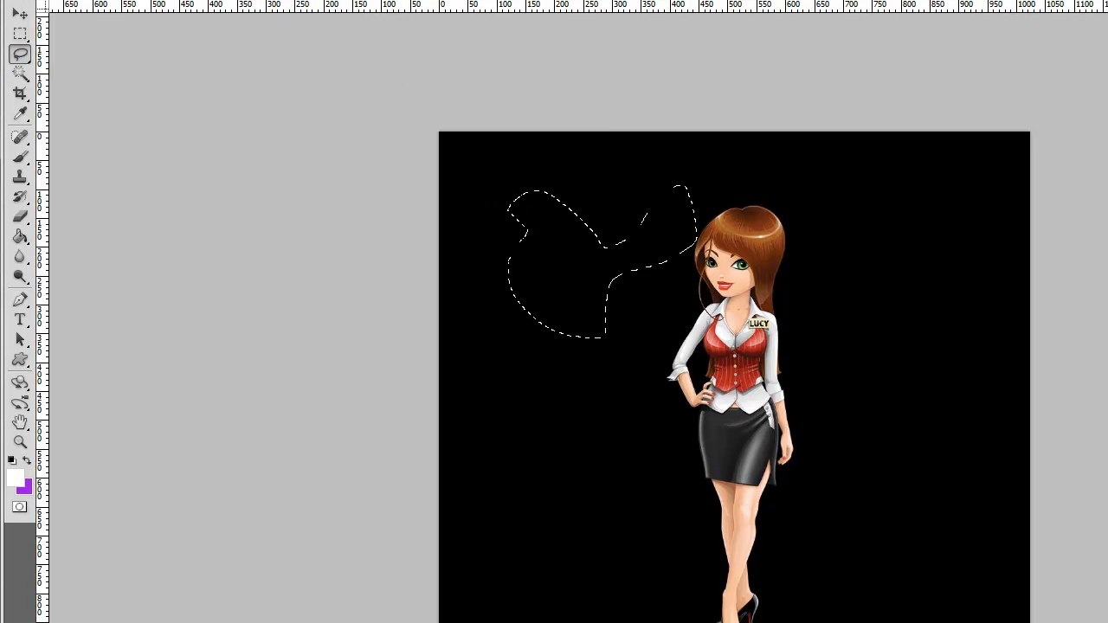
- Try a straight-edged selection with the Polygonal Lasso Tool on the black area above the character's head, then deselect
left_click(19, 57)
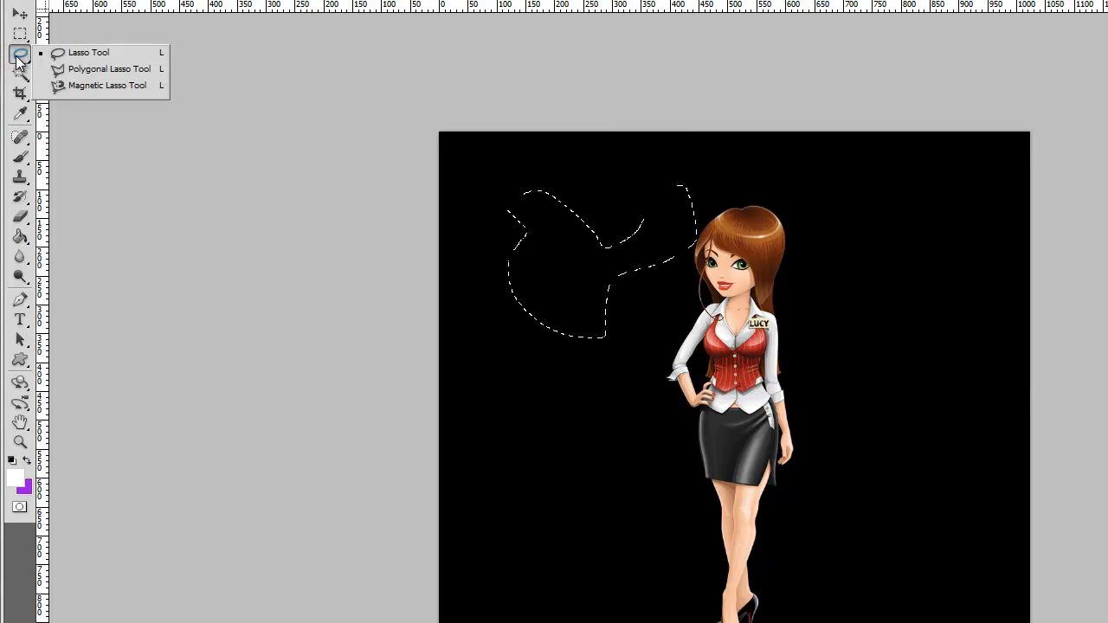
left_click(61, 73)
left_click(603, 164)
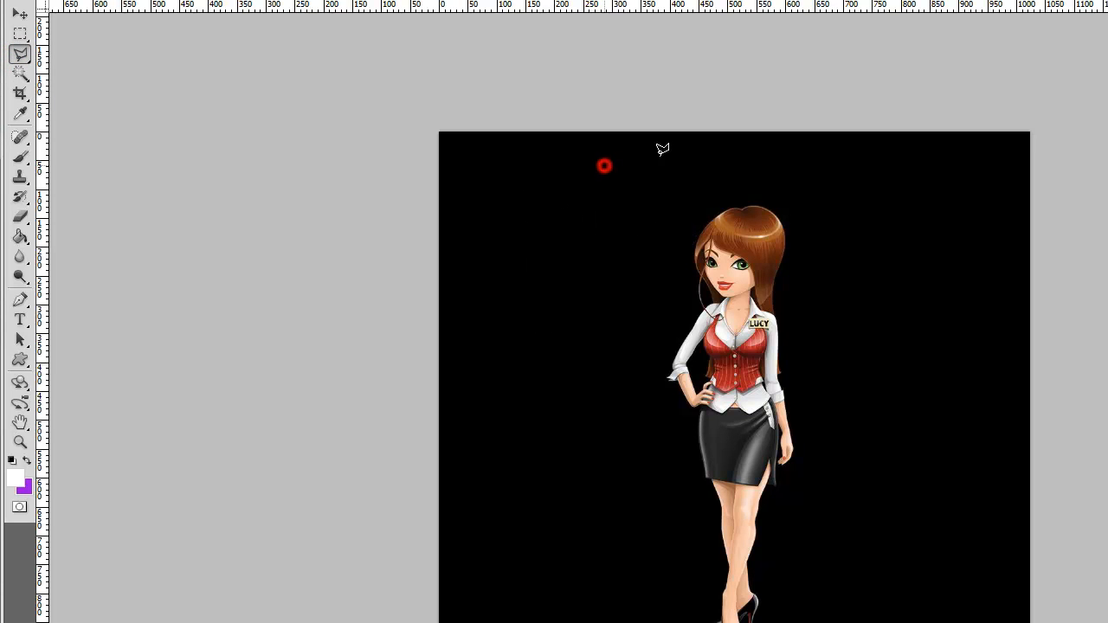
left_click(776, 157)
left_click(778, 190)
left_click(693, 196)
left_click(602, 170)
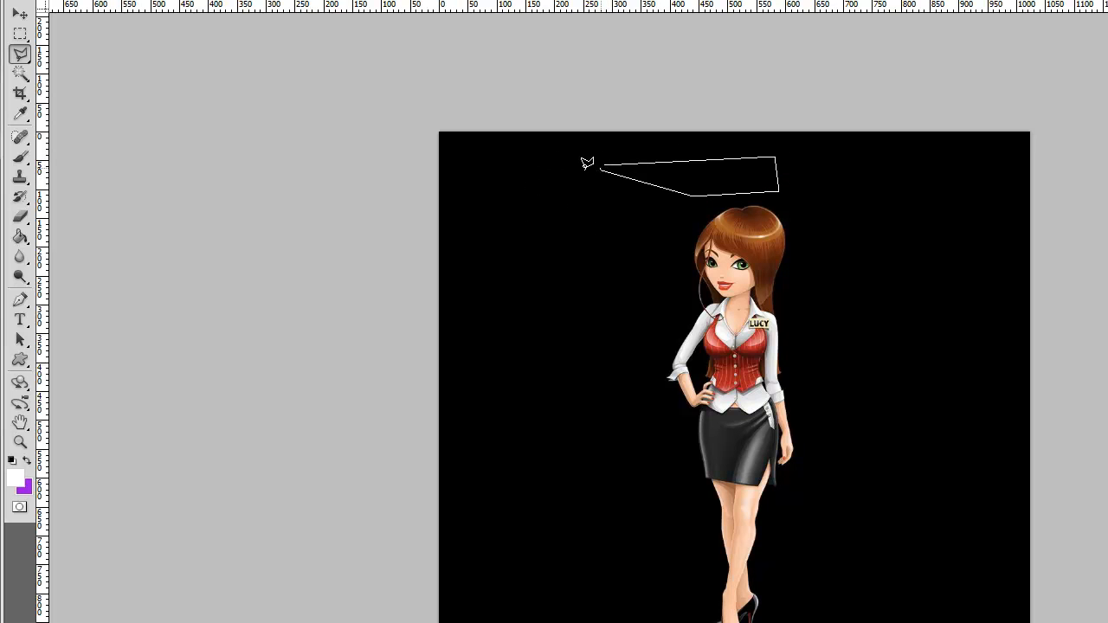
left_click(576, 199)
double_click(625, 199)
key("ctrl+d")
- Try a wide polygonal selection from above the head, across the character's face and out into the black area
left_click(738, 181)
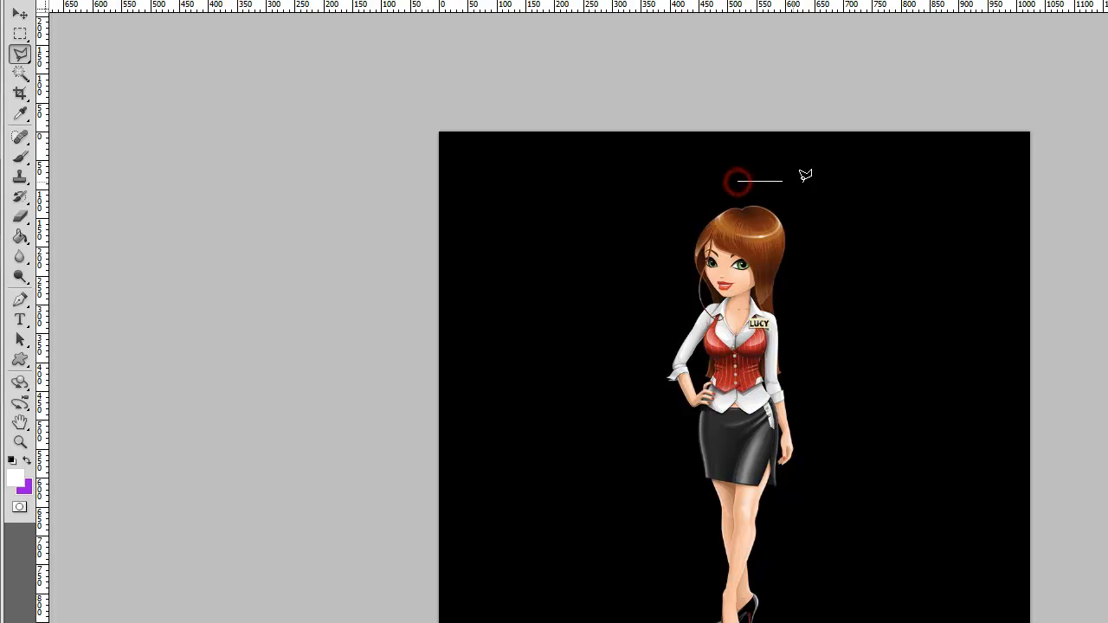
left_click(845, 181)
left_click(875, 235)
left_click(838, 274)
left_click(703, 274)
left_click(645, 229)
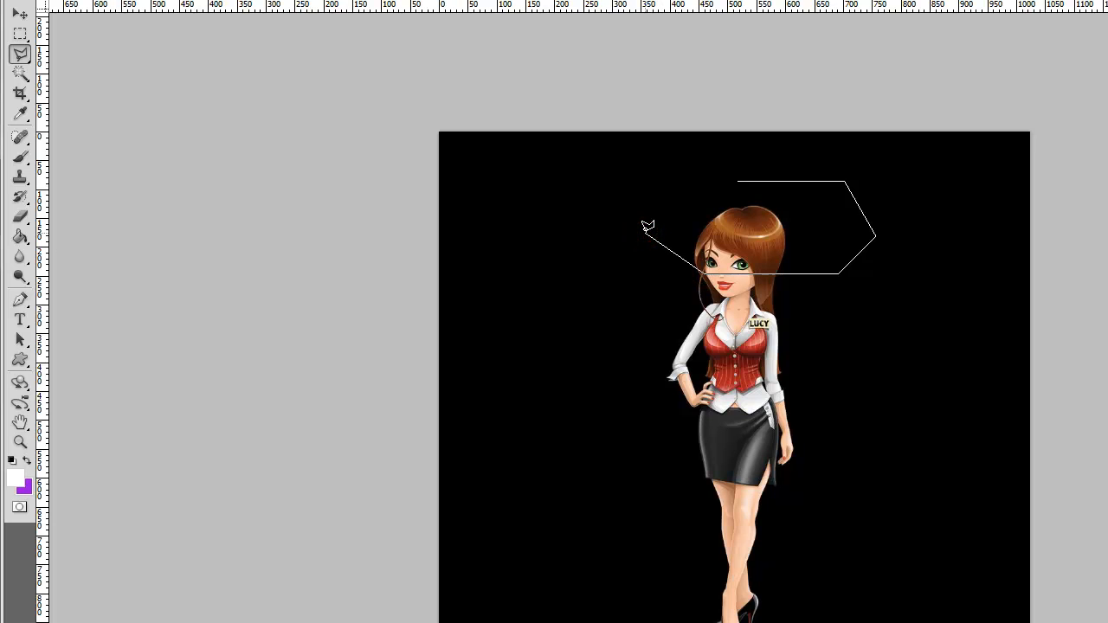
left_click(646, 230)
- Draw a closed four-sided polygonal selection on the black area beside the character's head
left_click(549, 191)
left_click(633, 158)
left_click(672, 225)
left_click(581, 239)
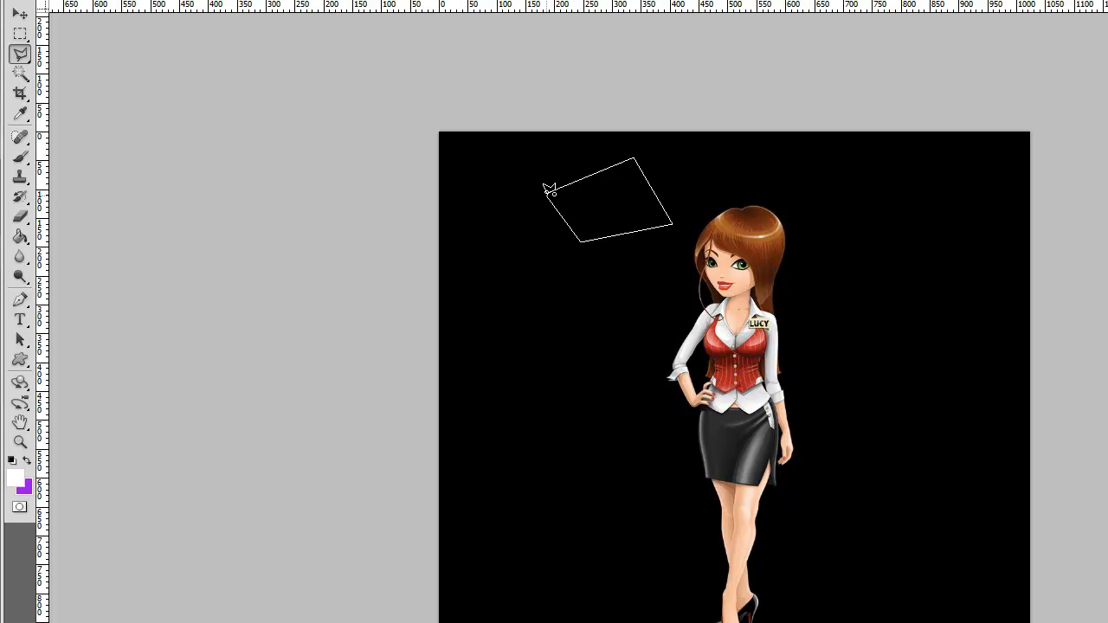
left_click(549, 188)
- Trace a Magnetic Lasso selection along the character's upper sleeve and loose hair strand, and close it
left_click(26, 60)
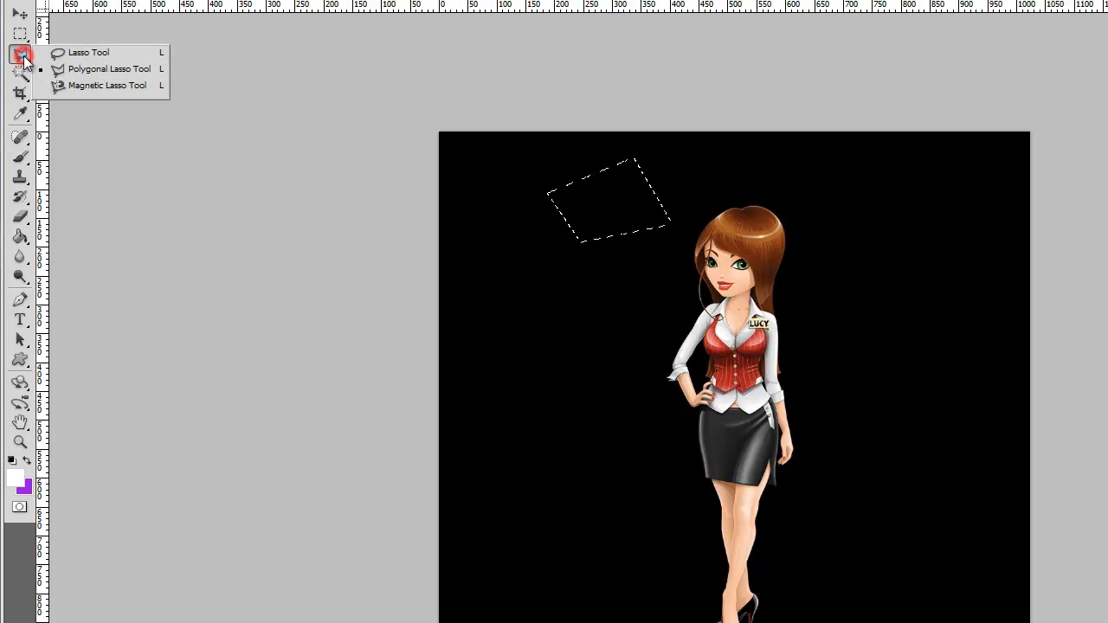
left_click(71, 86)
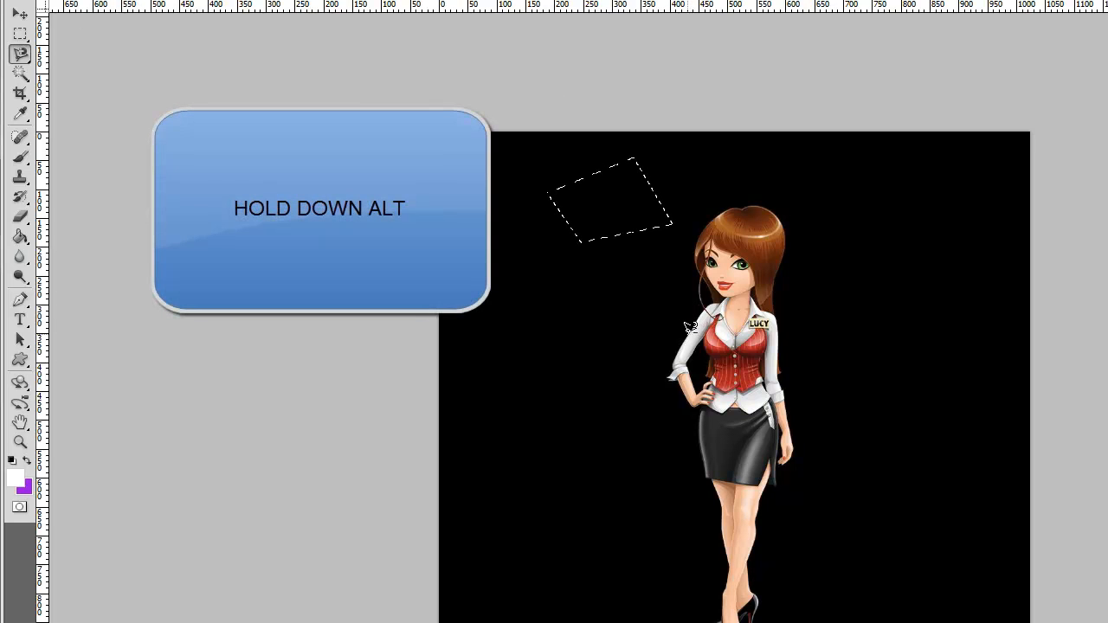
scroll(691, 329, "up", 2, "alt")
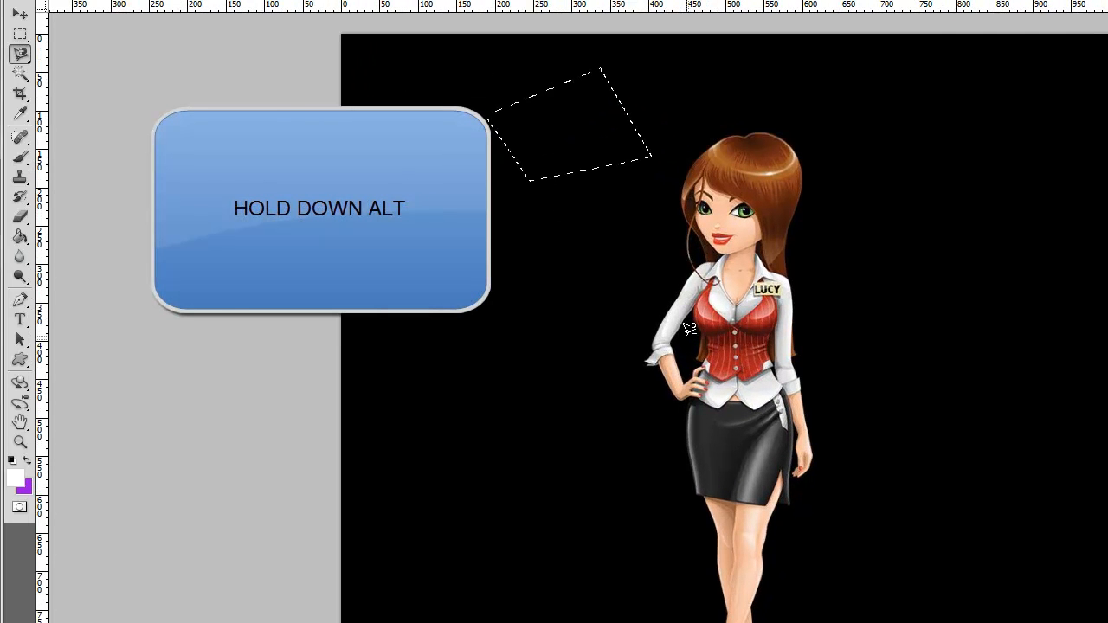
scroll(691, 334, "up", 4, "alt")
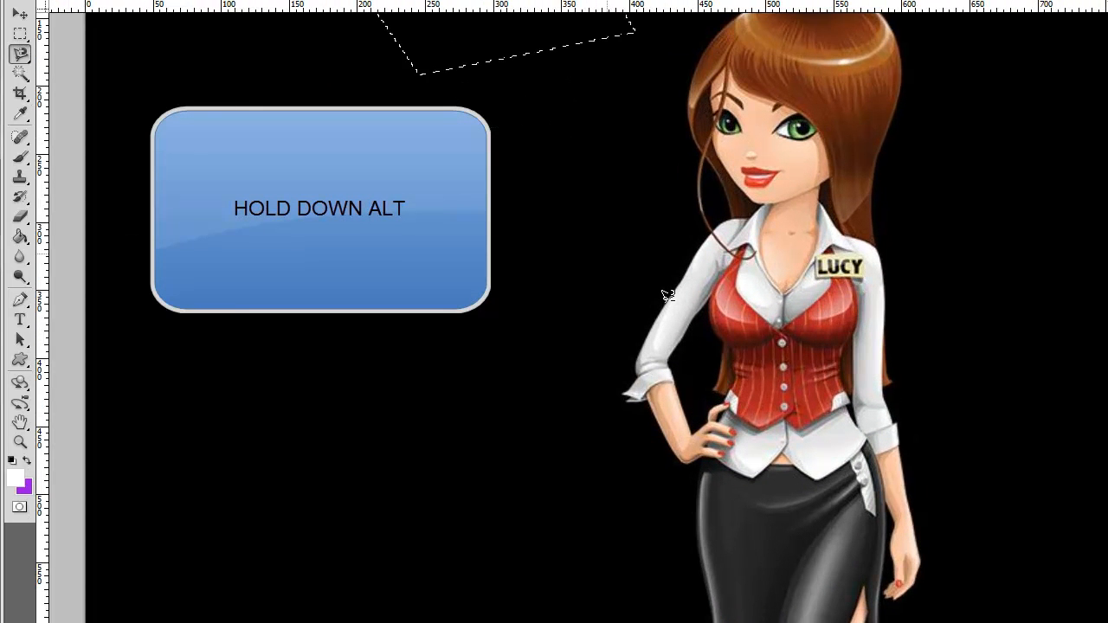
scroll(667, 295, "up", 2, "alt")
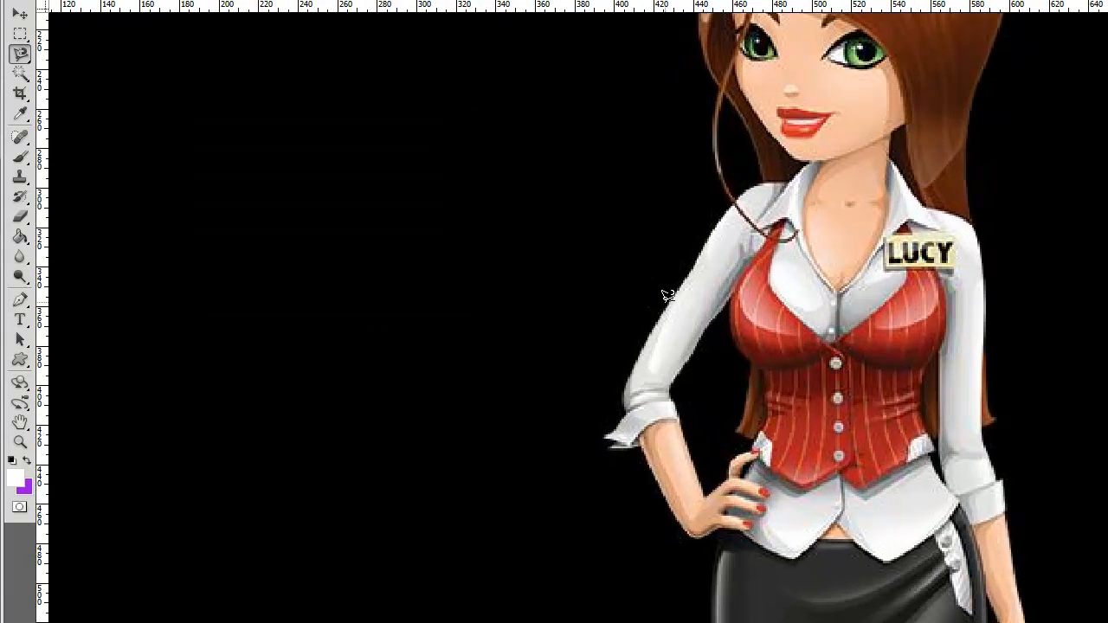
left_click(639, 347)
double_click(694, 69)
- Deselect and start a Polygonal Lasso outline along the outer forearm and around the sleeve cuff of the bent arm
left_click(21, 55)
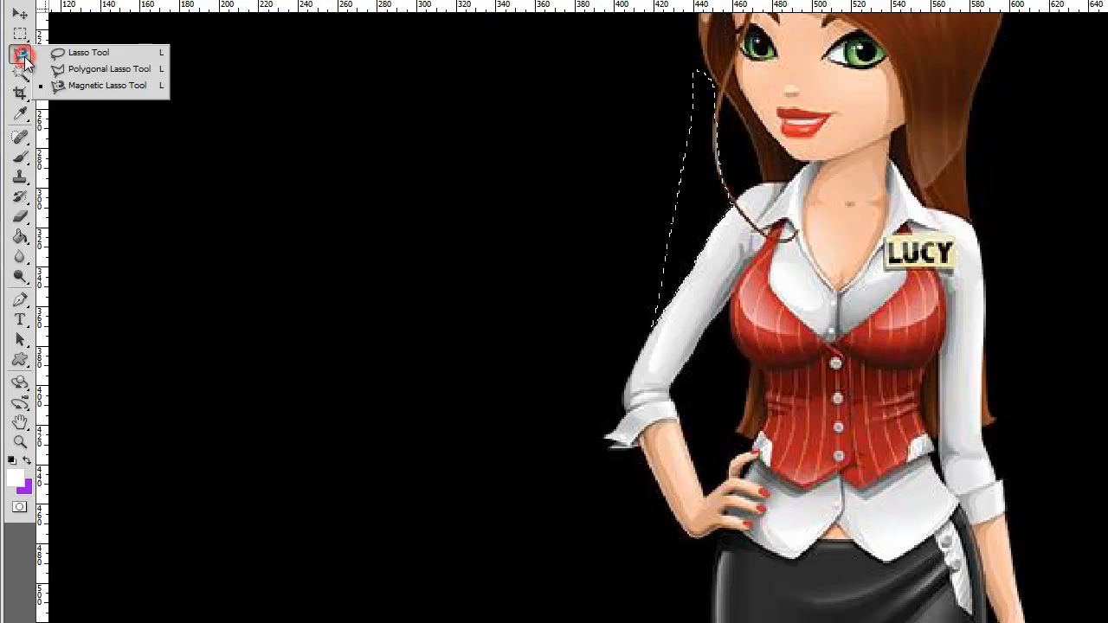
left_click(58, 69)
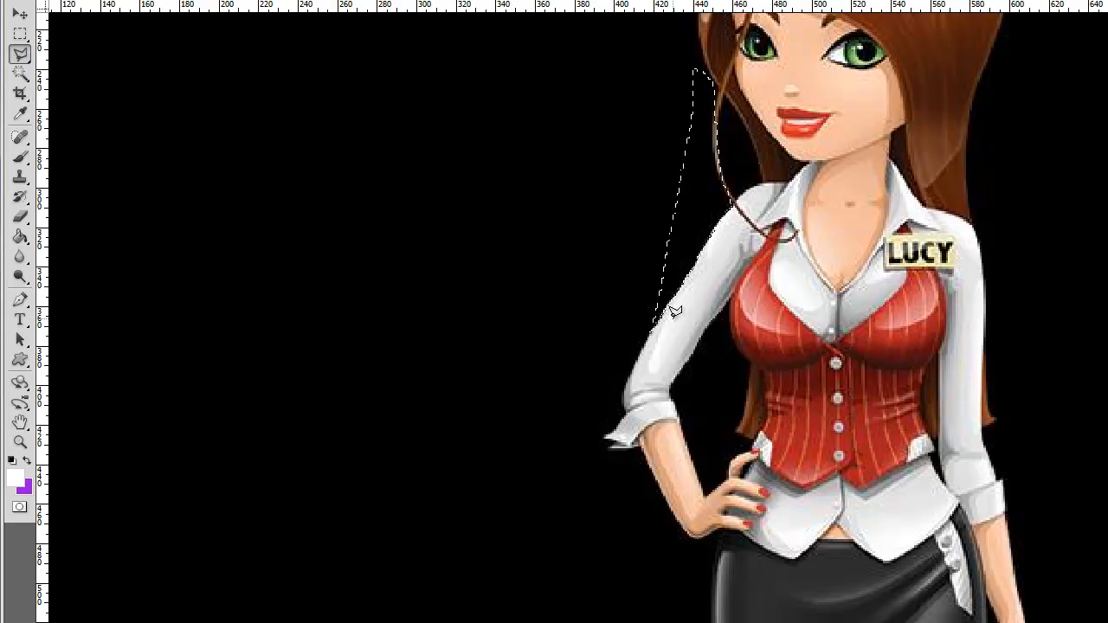
key("ctrl+d")
scroll(645, 330, "up", 4)
scroll(643, 357, "up", 1)
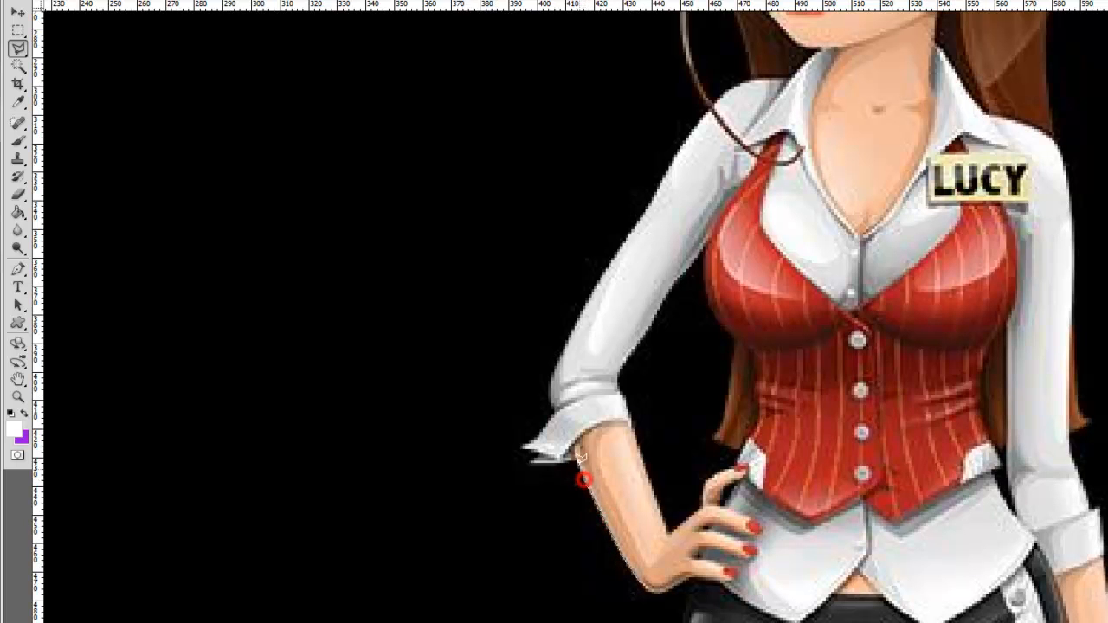
left_click(527, 465)
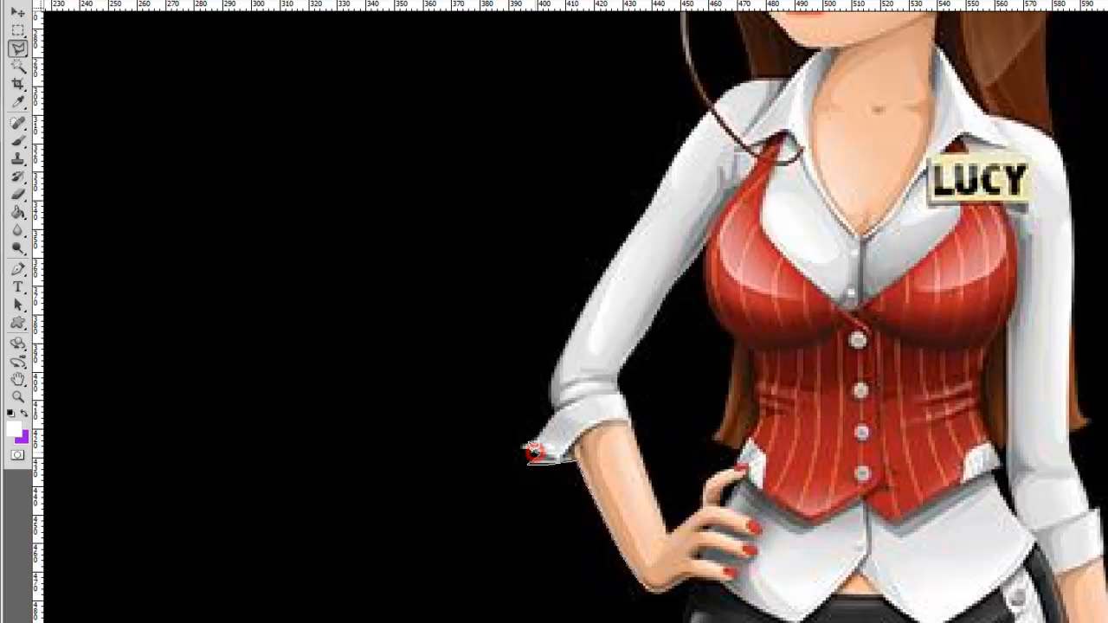
left_click(523, 446)
left_click(527, 445)
left_click(533, 440)
left_click(549, 422)
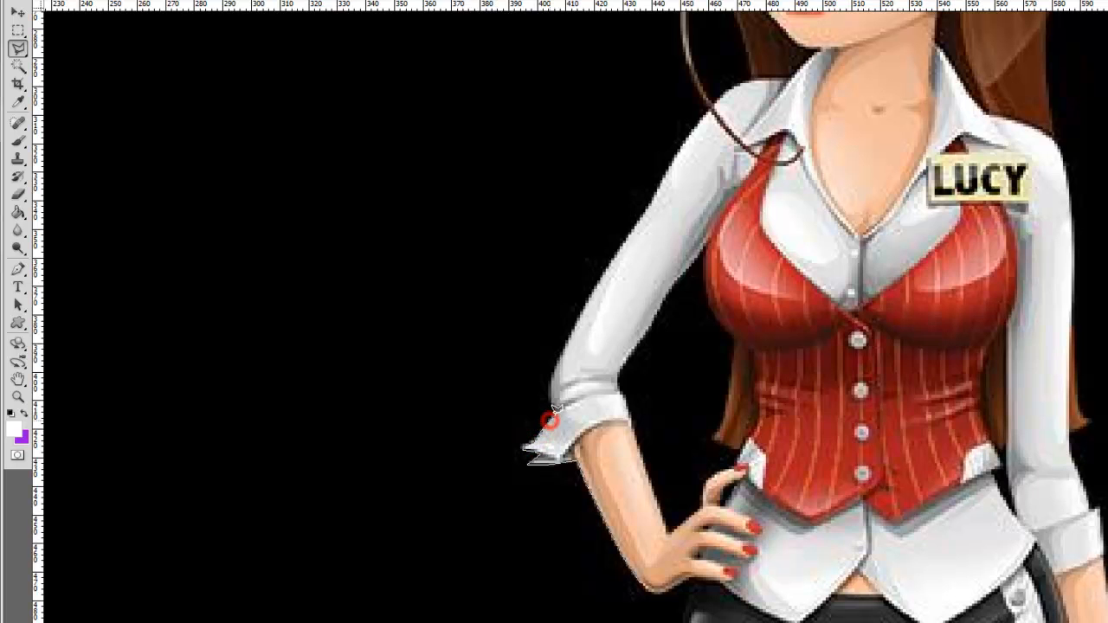
- Continue the outline up the sleeve to the shoulder and close it through the black background beside the arm
left_click(555, 412)
left_click(552, 387)
left_click(552, 367)
left_click(612, 259)
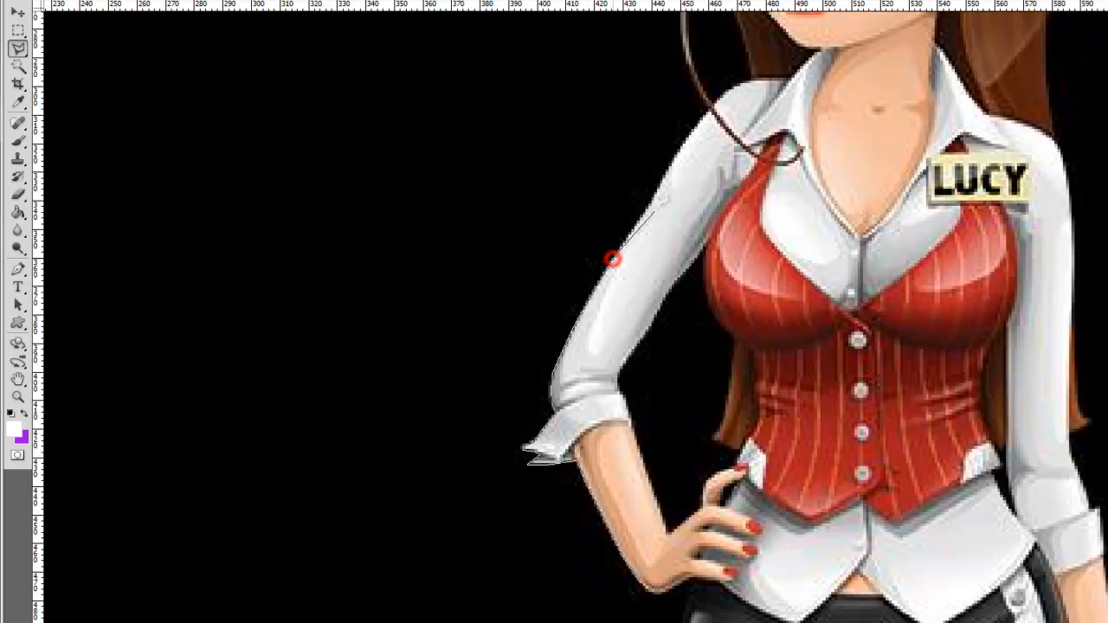
left_click(667, 166)
left_click(689, 134)
left_click(520, 70)
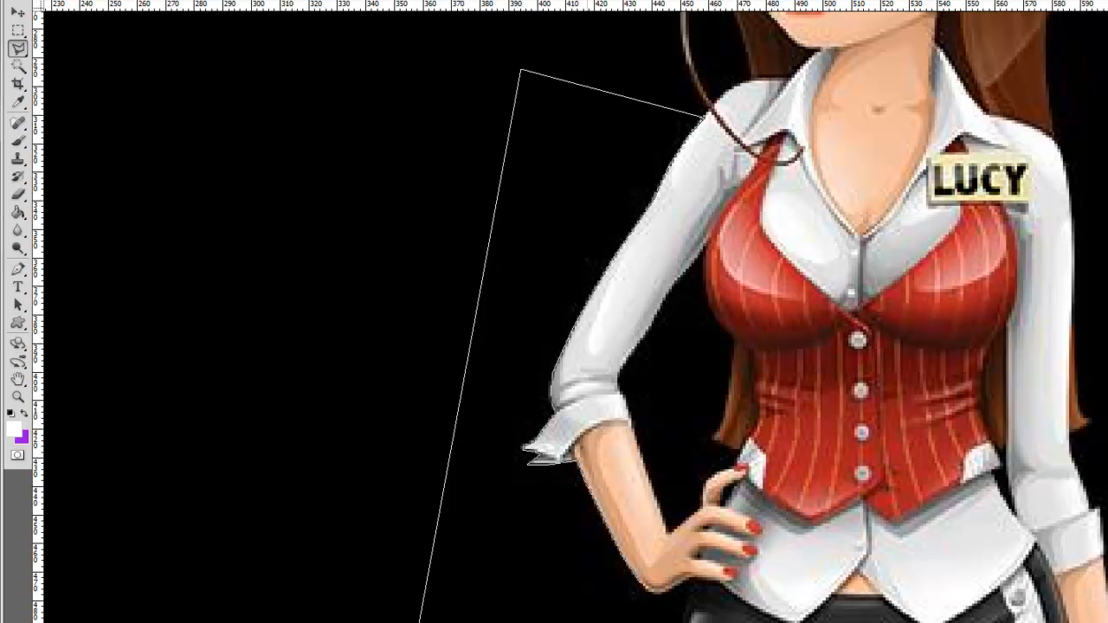
key("Return")
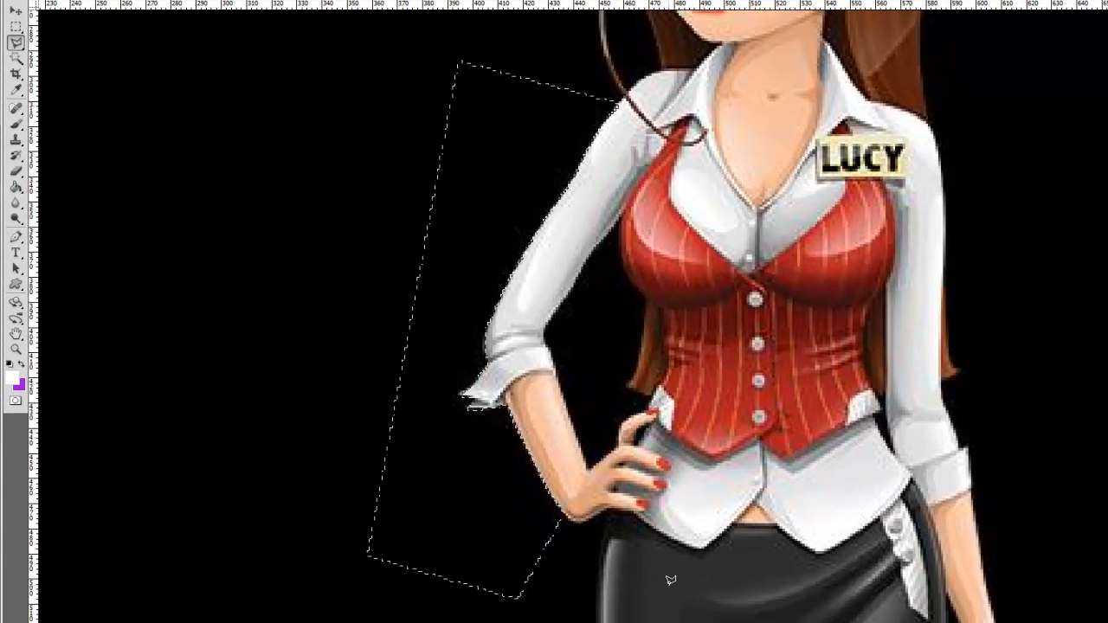
- Delete the selected black area beside the arm to transparency, check the cutout, and undo the deletion
key("Delete")
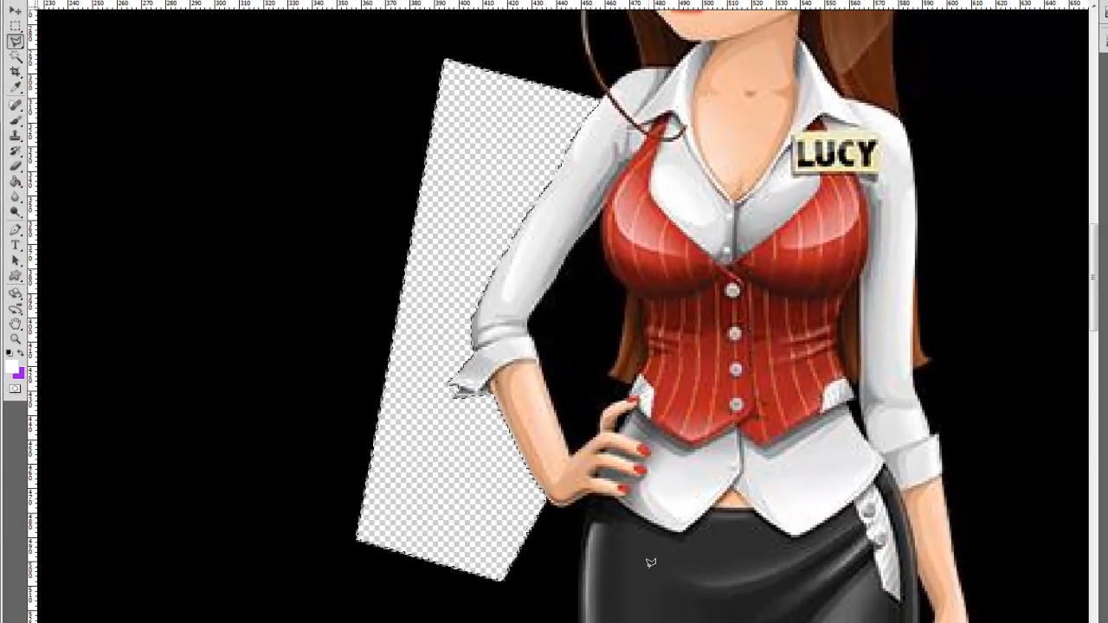
left_click(14, 25)
scroll(340, 214, "down", 4)
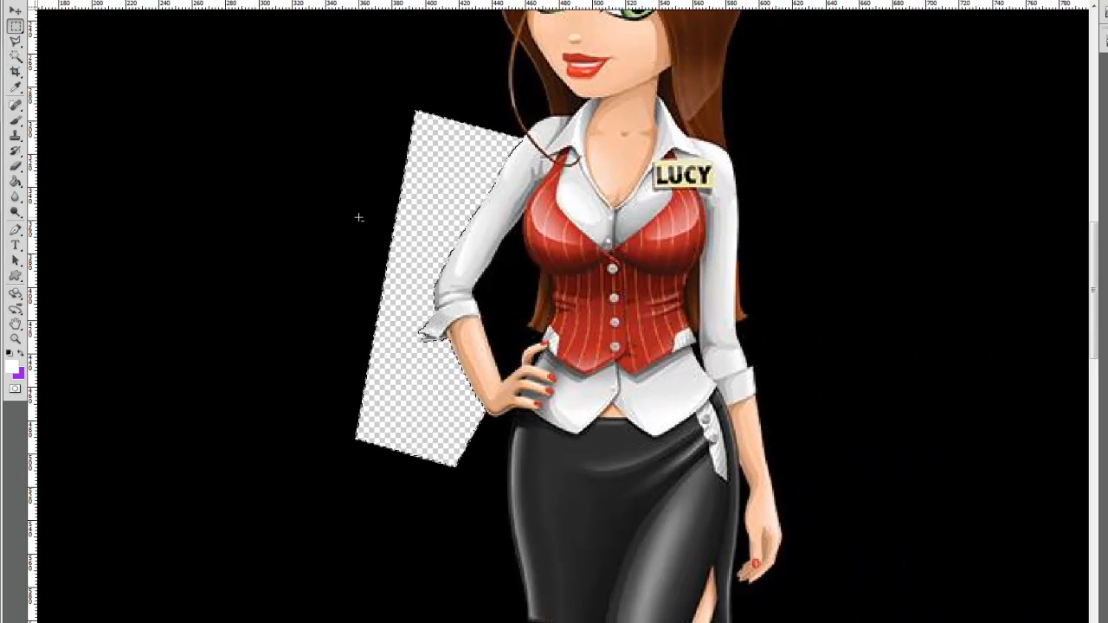
scroll(358, 217, "down", 1)
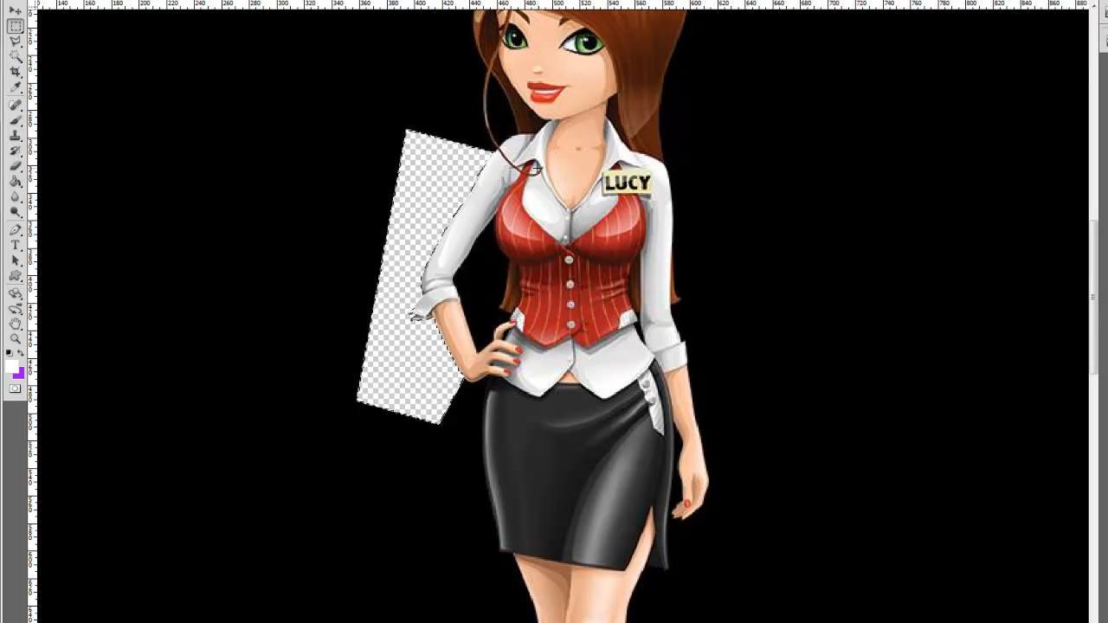
scroll(343, 228, "down", 3)
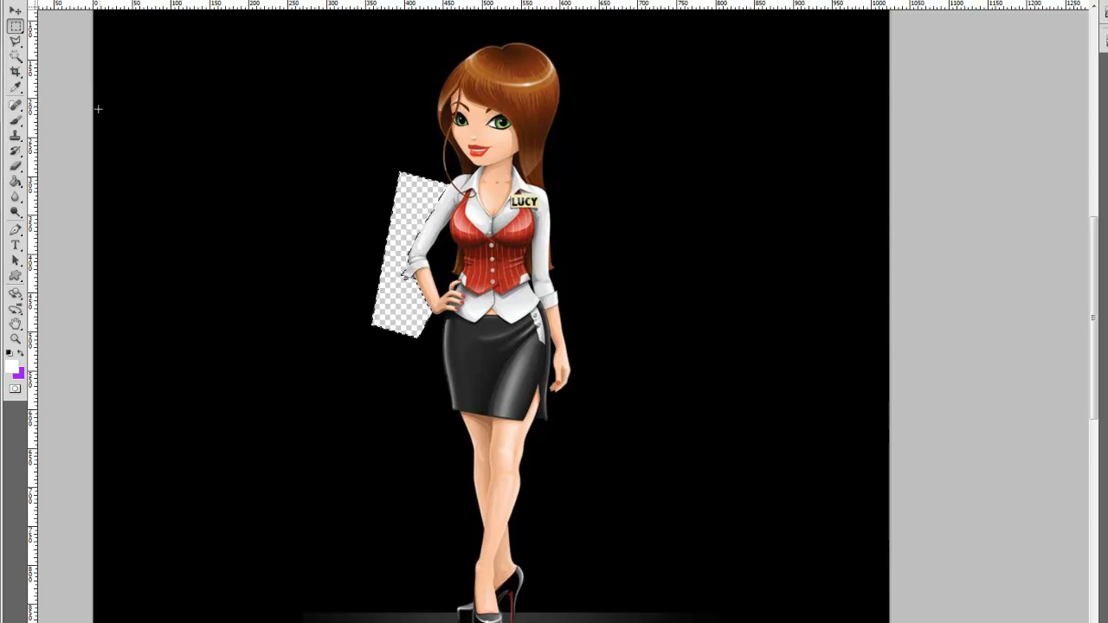
key("ctrl+z")
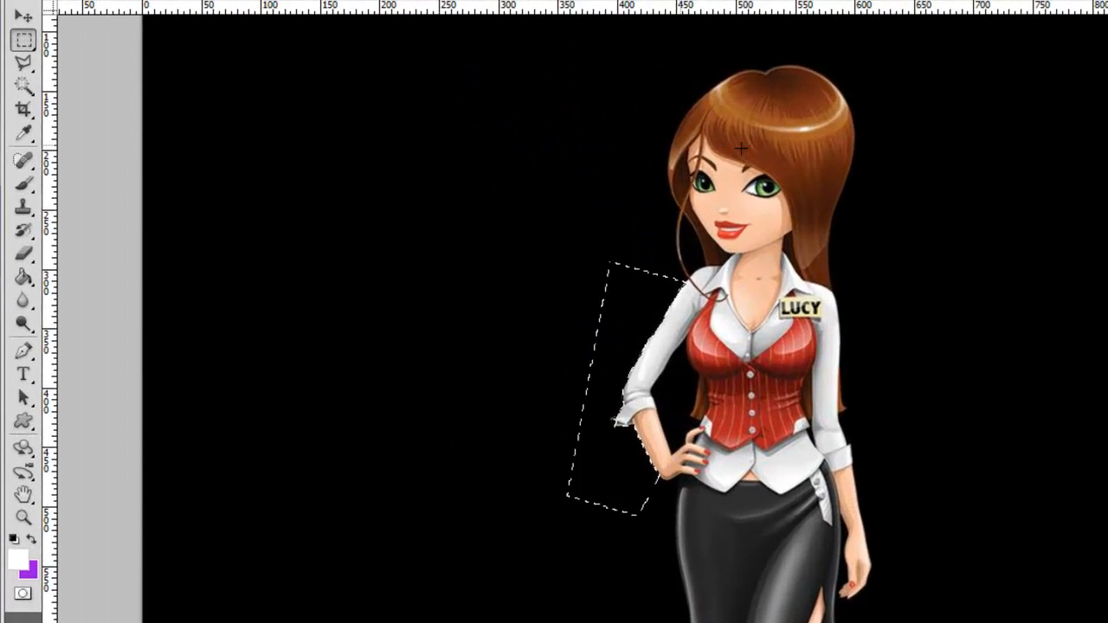
- Select the black background around the character with the Magic Wand Tool
left_click(29, 90)
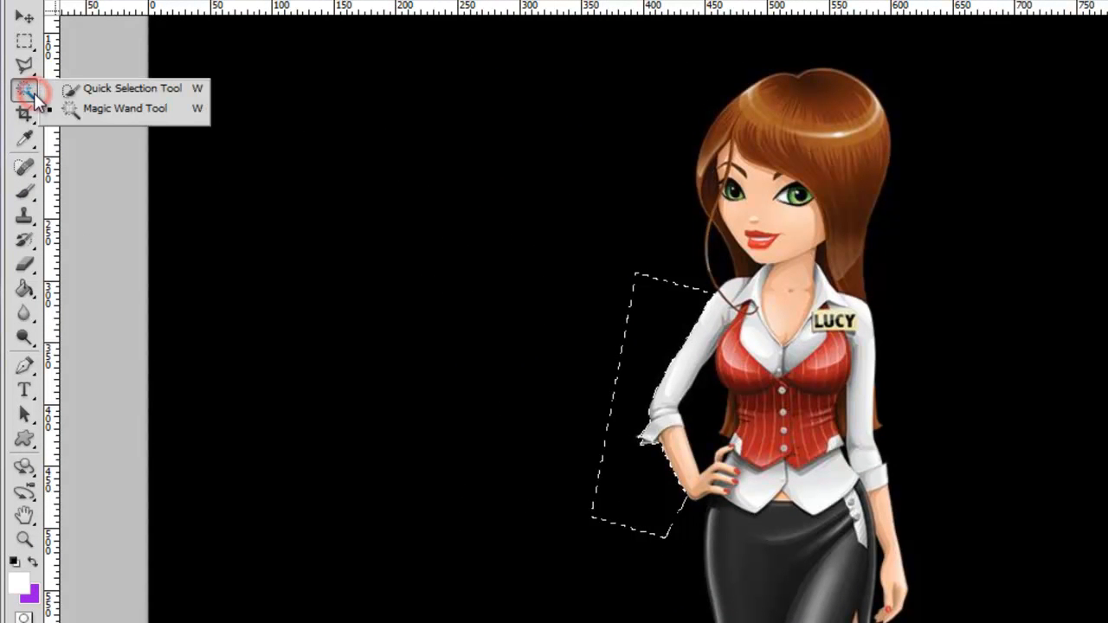
left_click(112, 109)
left_click(361, 130)
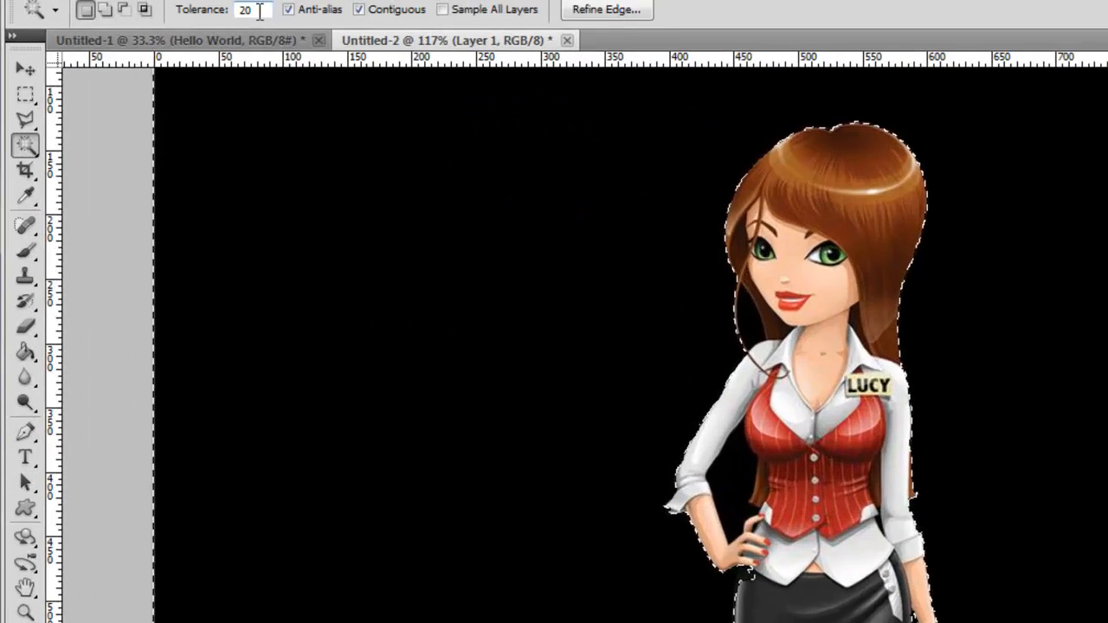
- Set the Magic Wand tolerance to 50, clear the selection and select the black background again
left_click(260, 10)
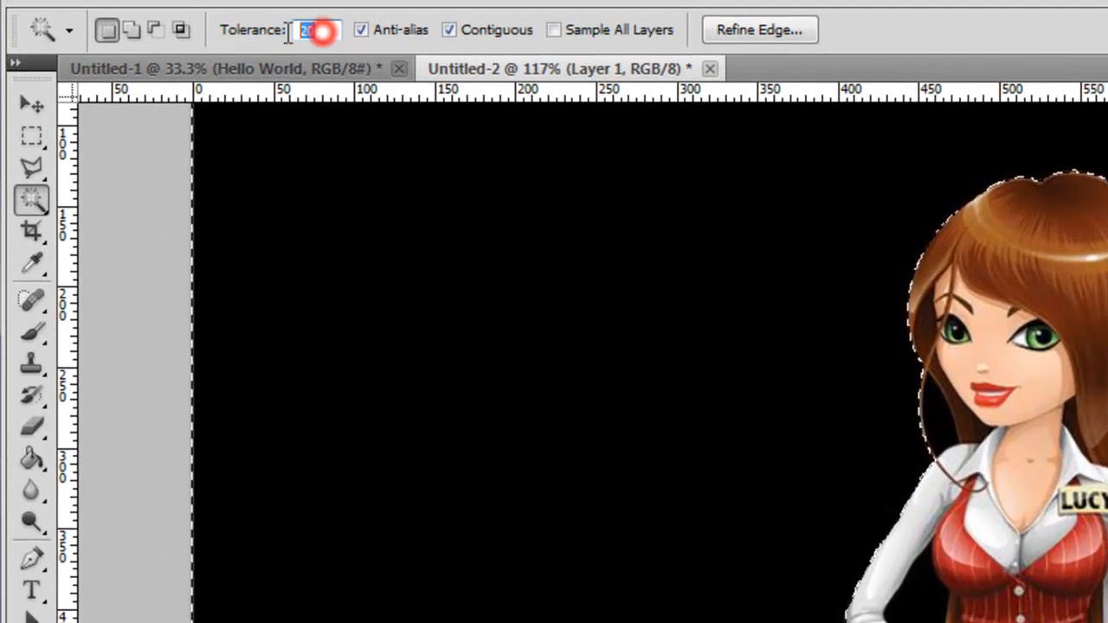
type("50")
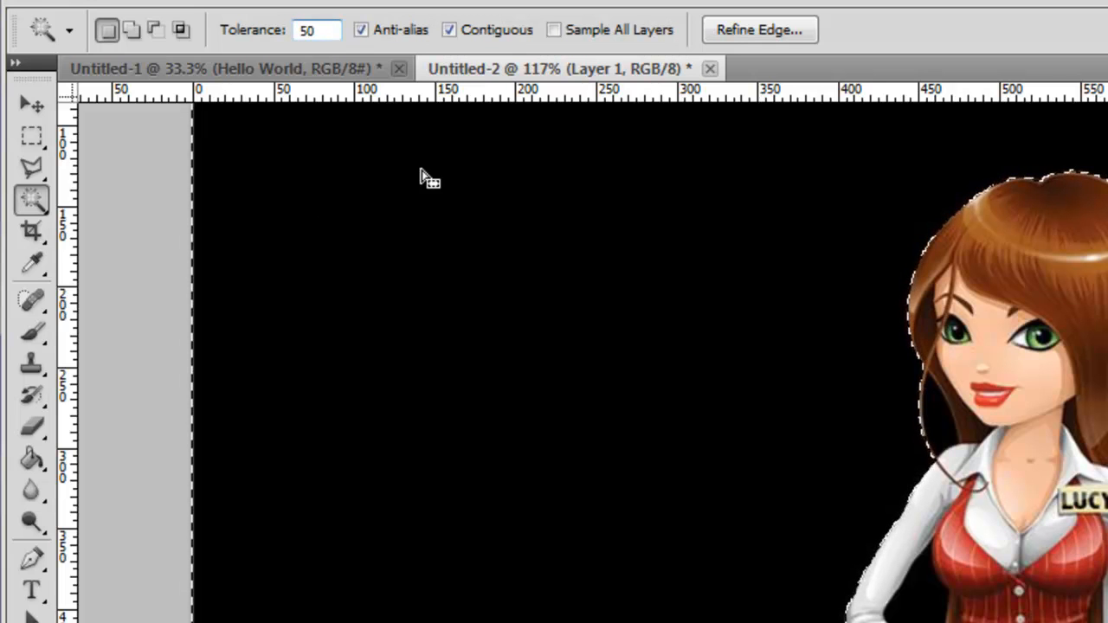
left_click(156, 223)
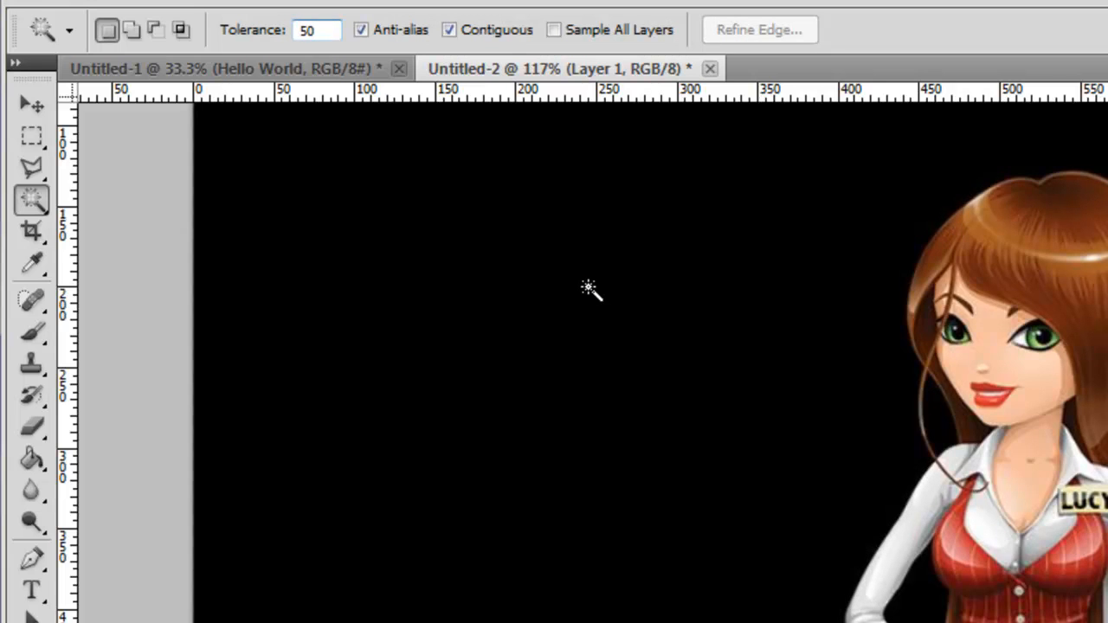
left_click(589, 289)
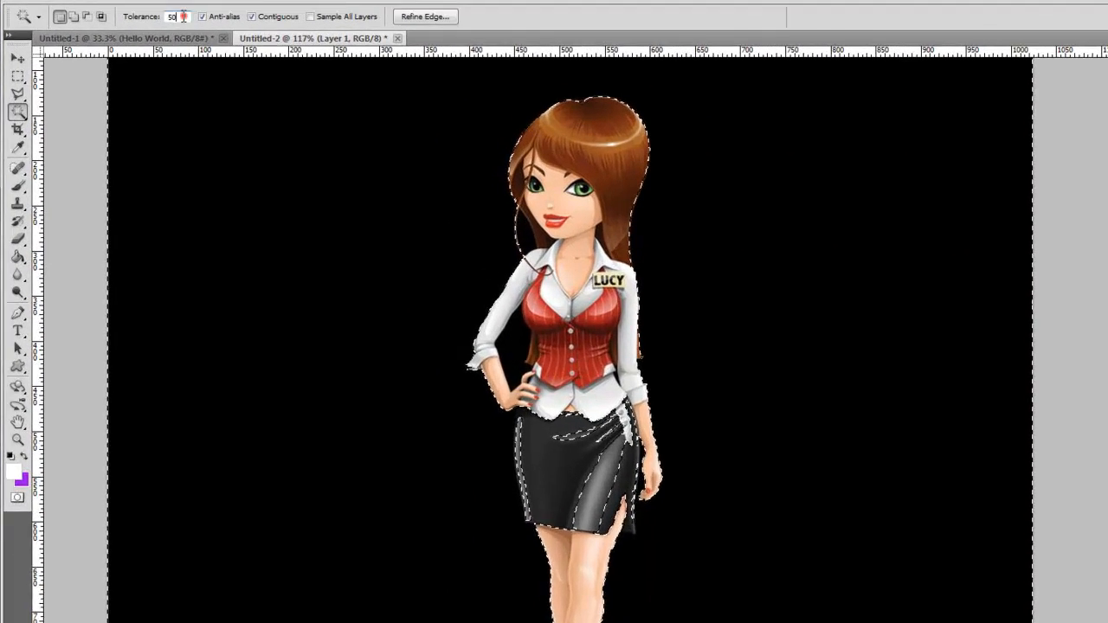
- Set the Magic Wand tolerance to 10, deselect, and reselect the black background around the character
left_click_drag(148, 14, 98, 14)
type("10")
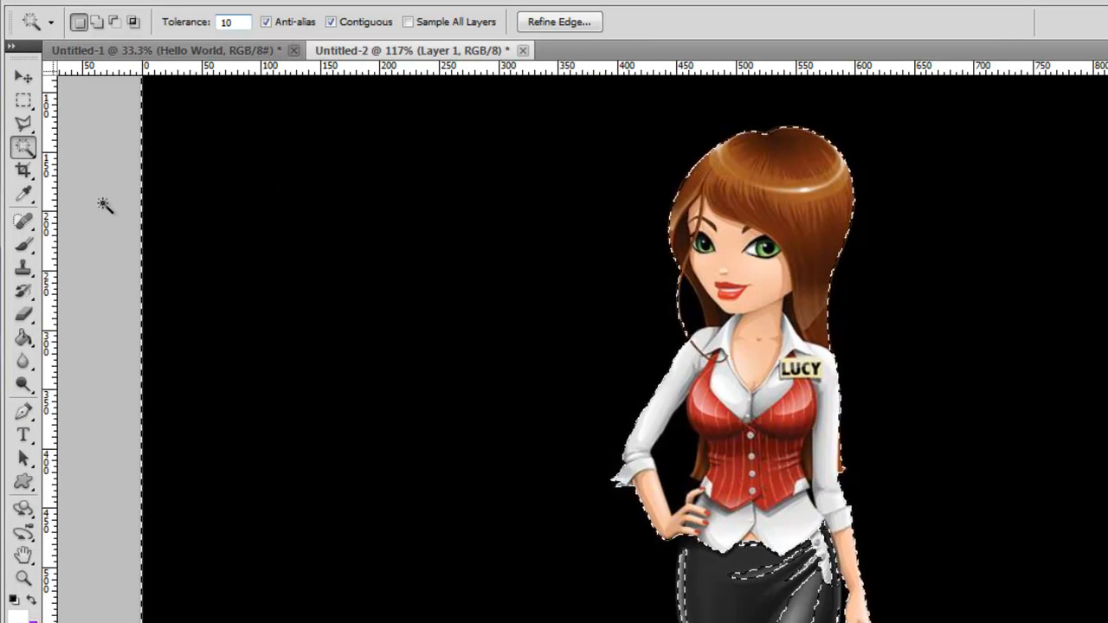
key("ctrl+d")
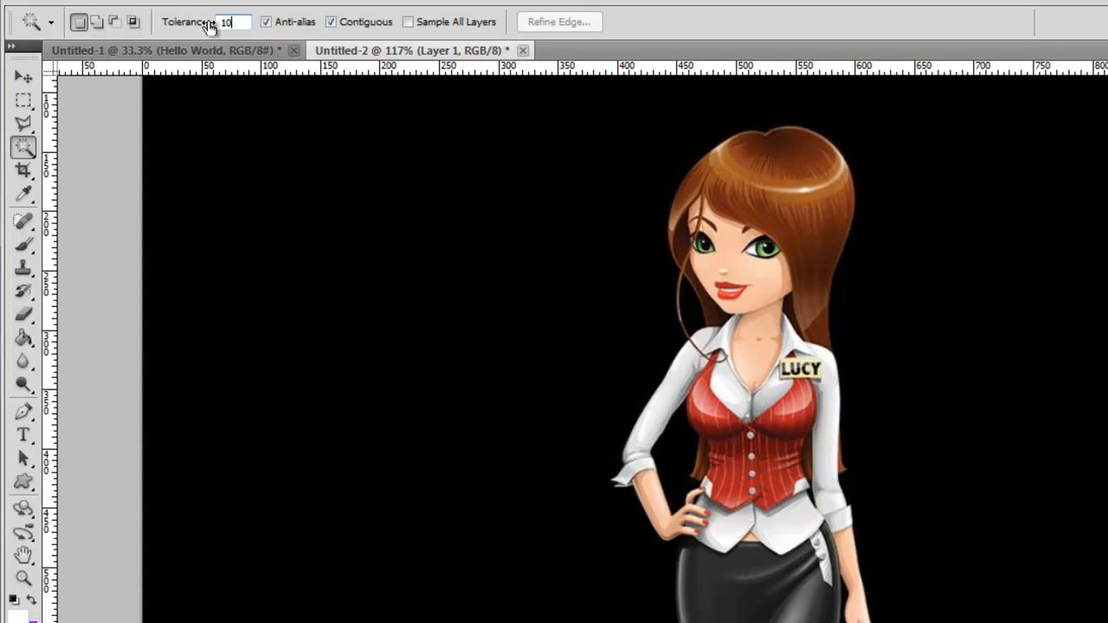
left_click(435, 372)
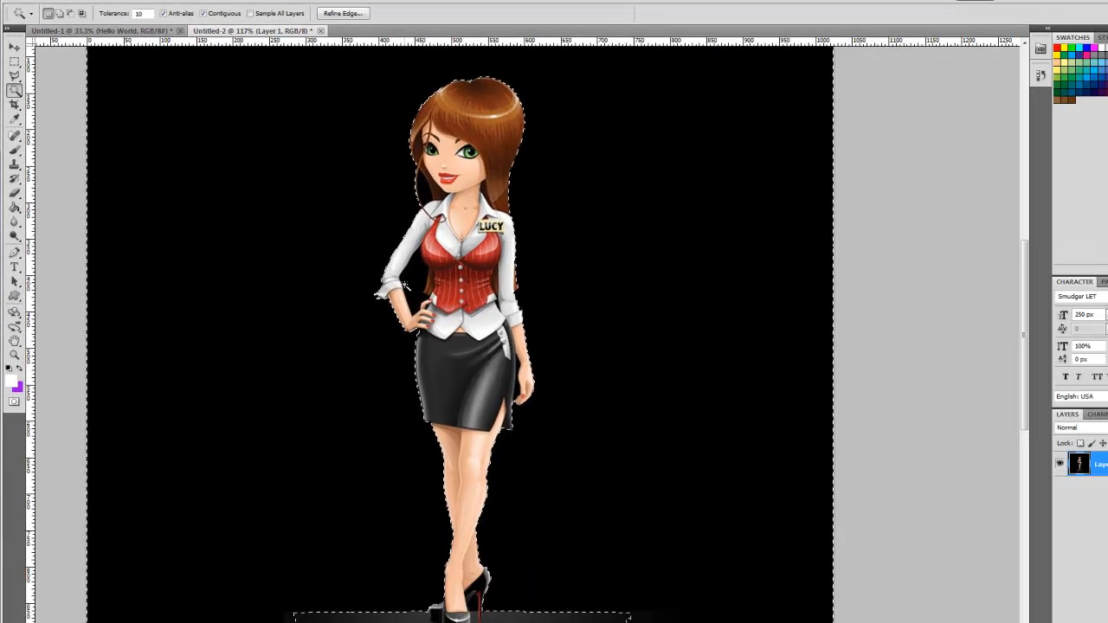
key("alt")
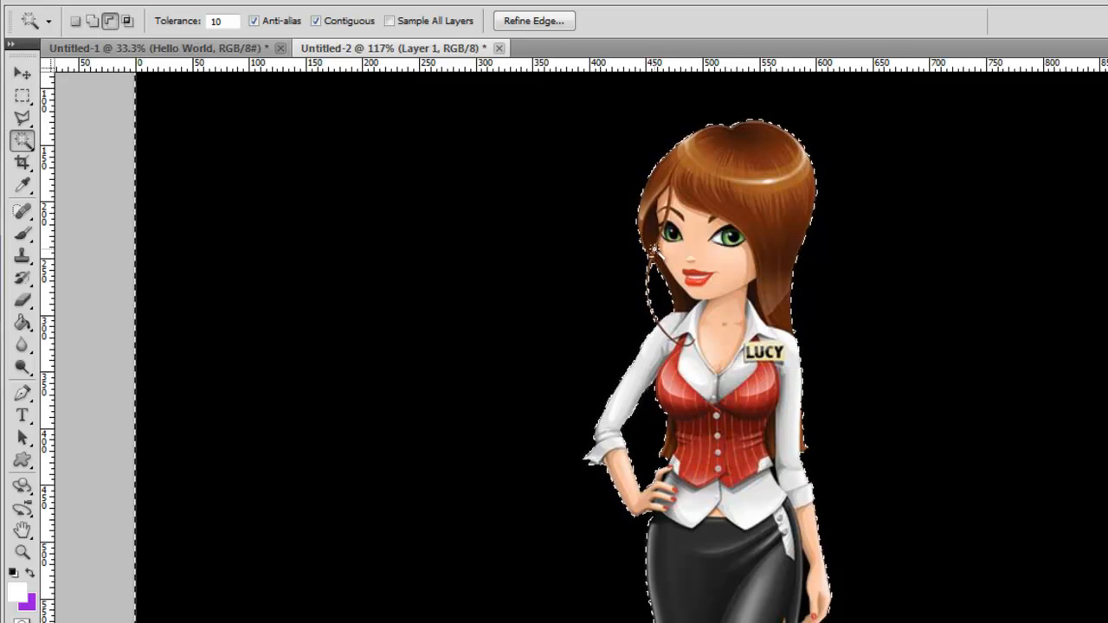
scroll(655, 248, "up", 2)
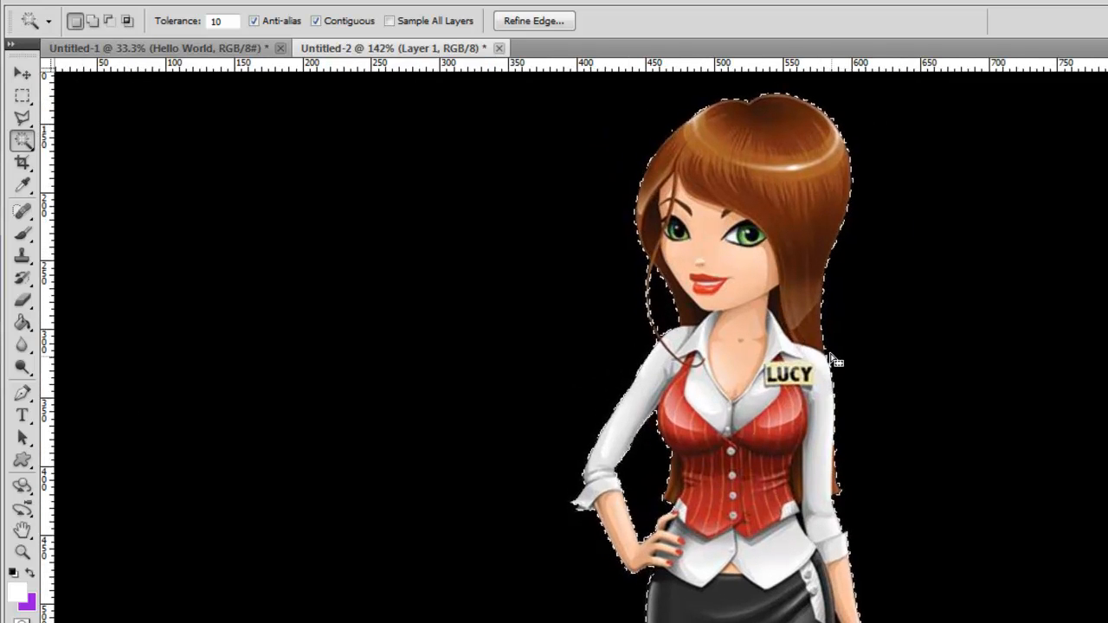
- Add the enclosed black gap beneath the arch of the high-heeled shoe to the background selection with the Magic Wand Tool
left_click(787, 229)
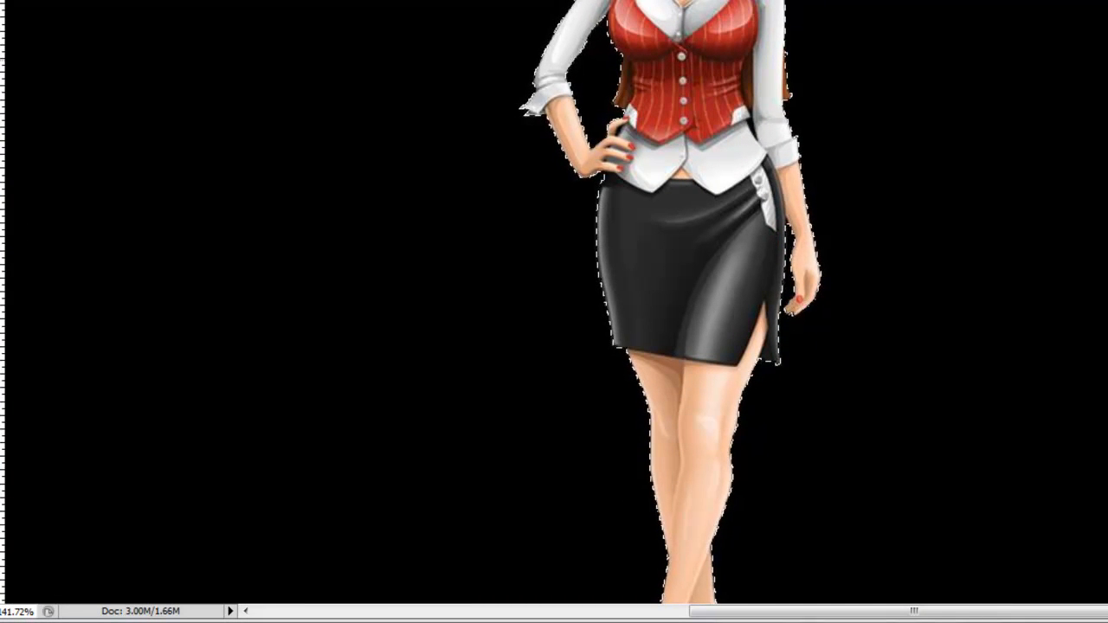
scroll(600, 196, "down", 10)
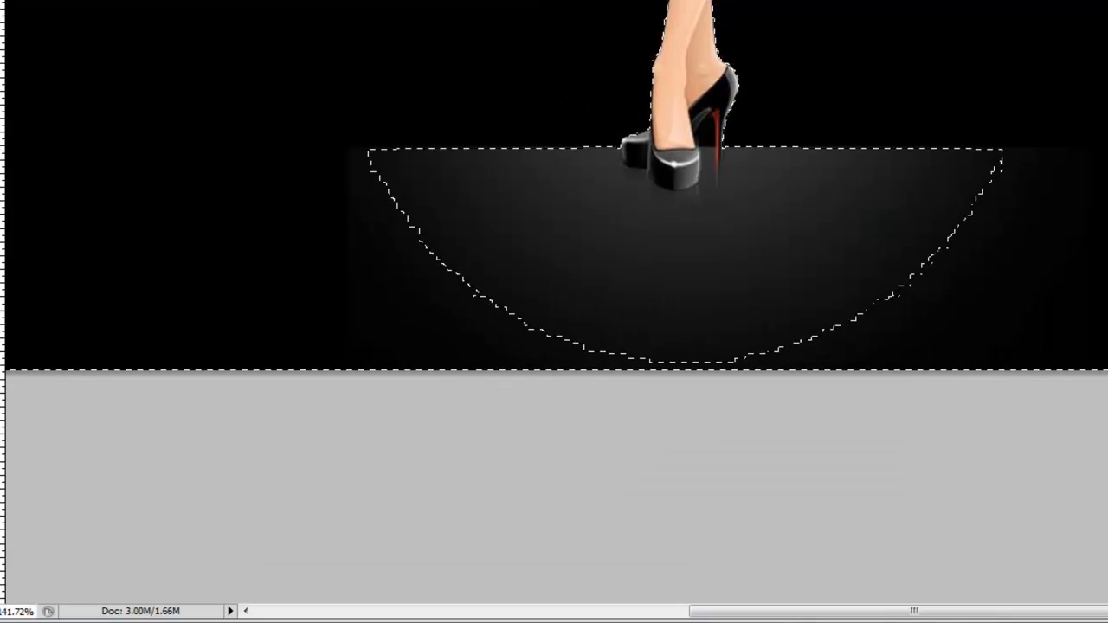
left_click(710, 134, "shift")
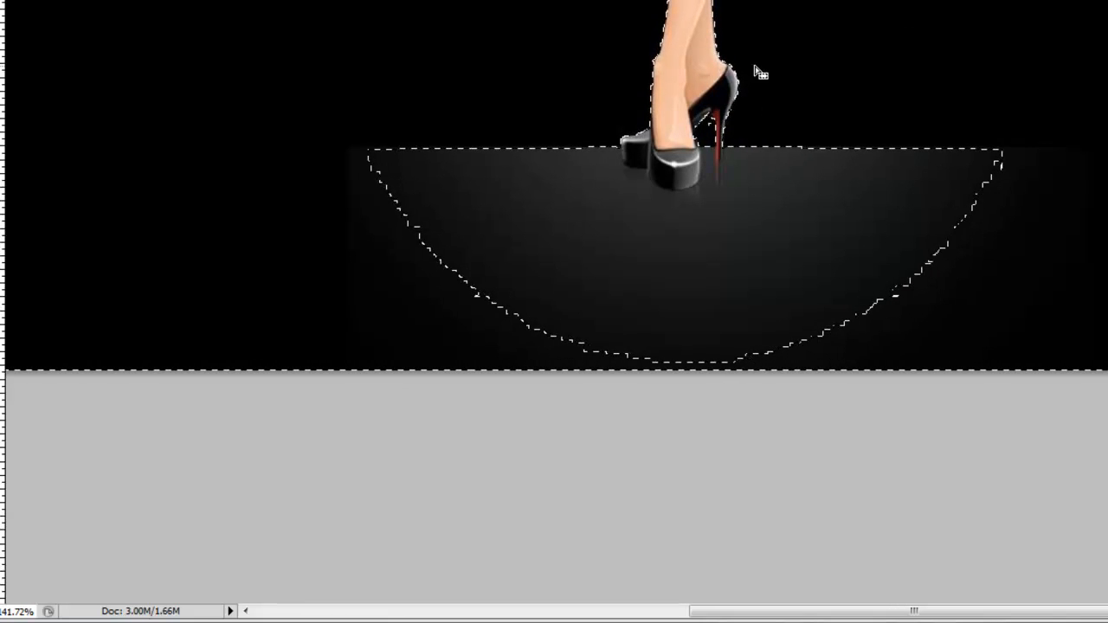
scroll(554, 303, "up", 12)
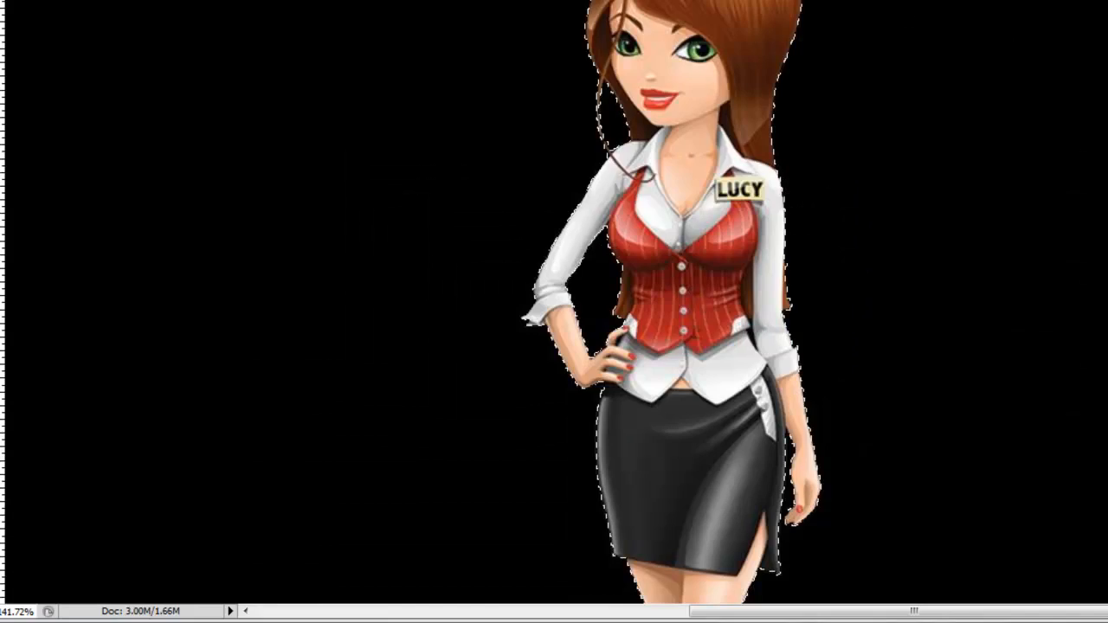
- Delete the selected black background around the character to transparency and undo the deletion
scroll(554, 303, "down", 10)
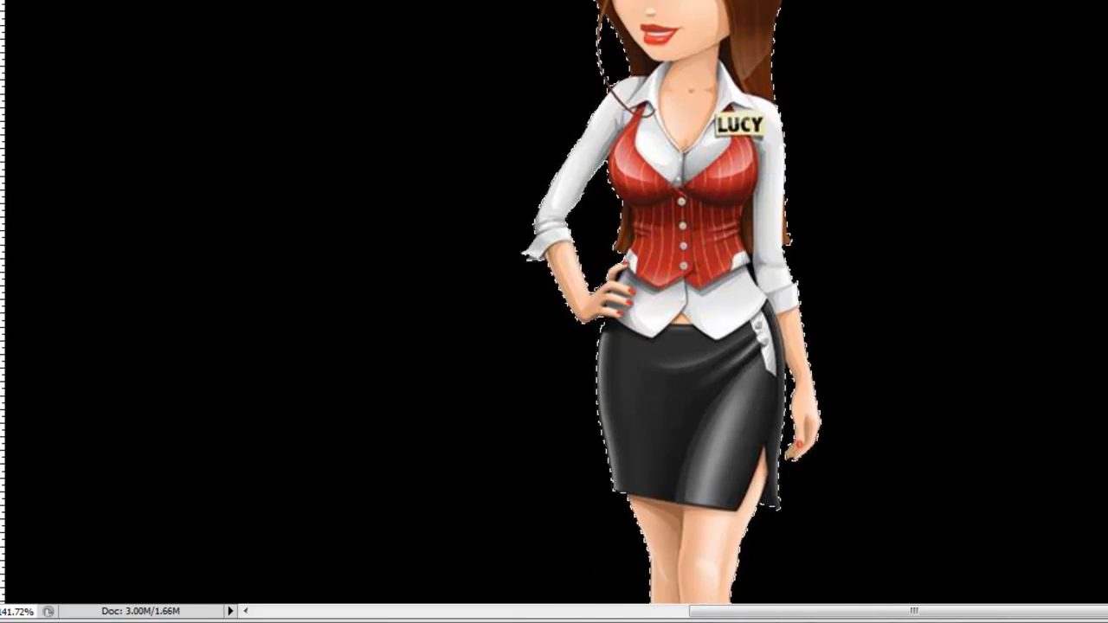
scroll(554, 303, "down", 2)
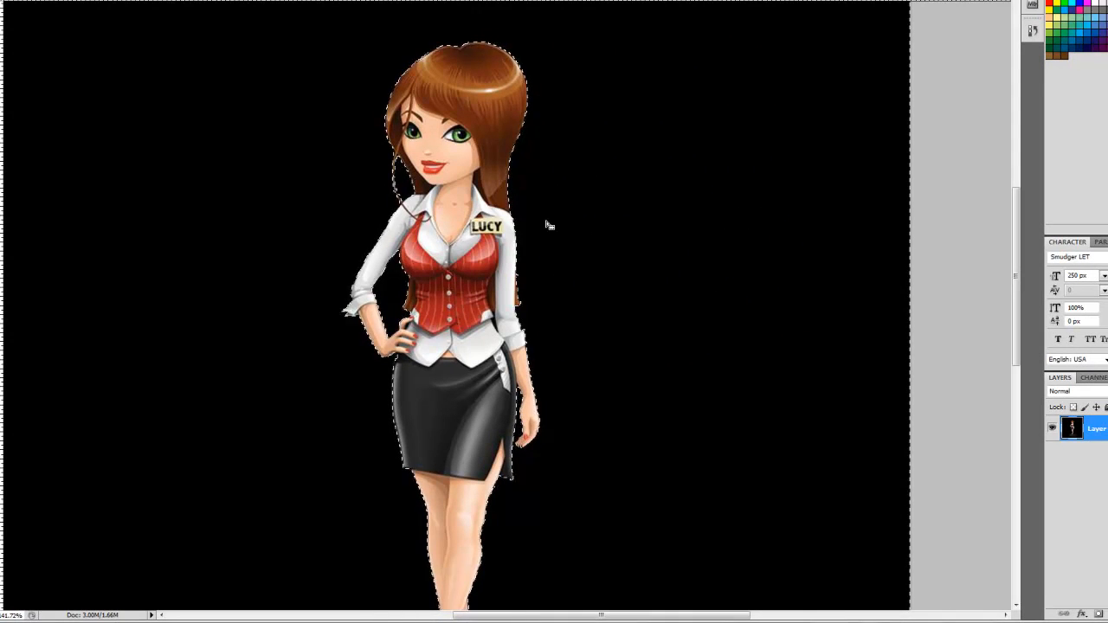
key("Delete")
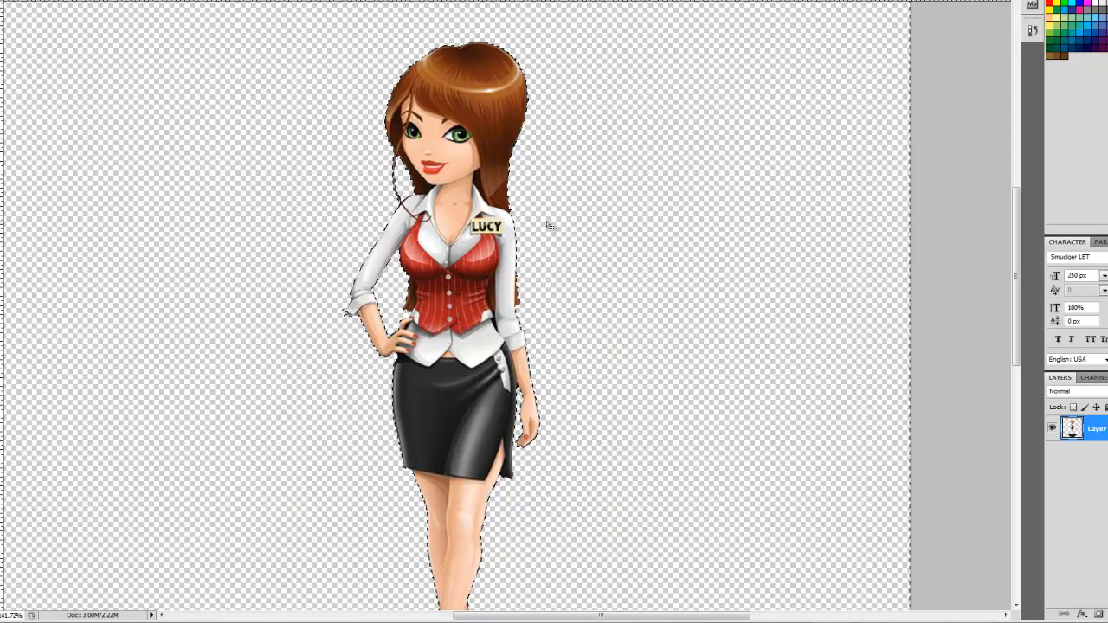
key("ctrl+z")
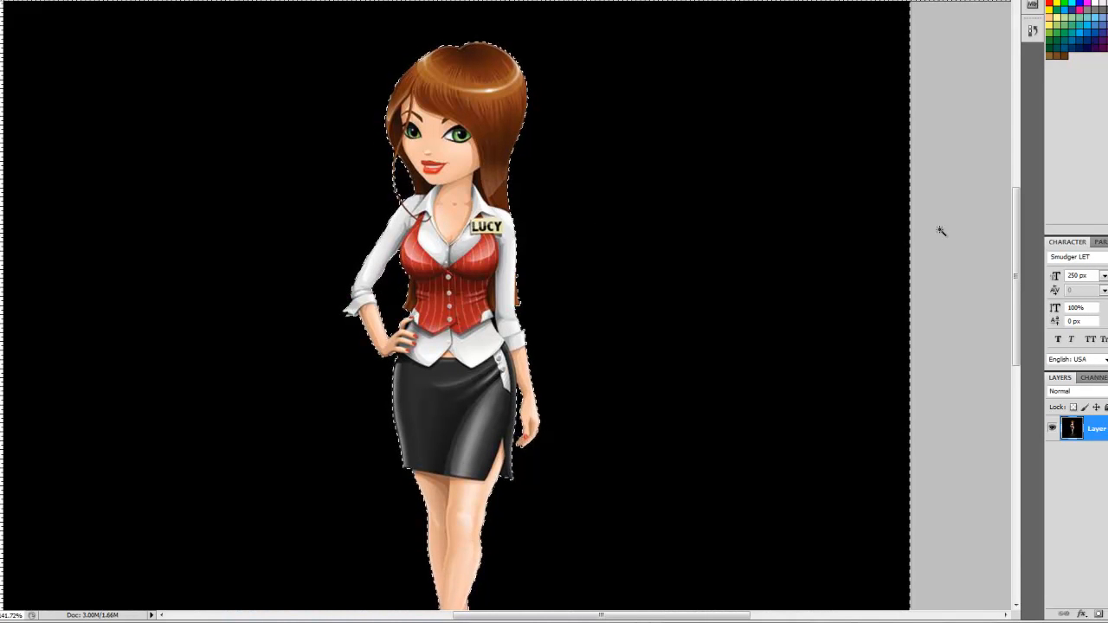
- Invert the background selection, delete the character inside it, and undo that deletion
mouse_move(1016, 277)
left_mouse_down()
mouse_move(1016, 381)
mouse_move(1014, 227)
mouse_move(1016, 263)
left_mouse_up()
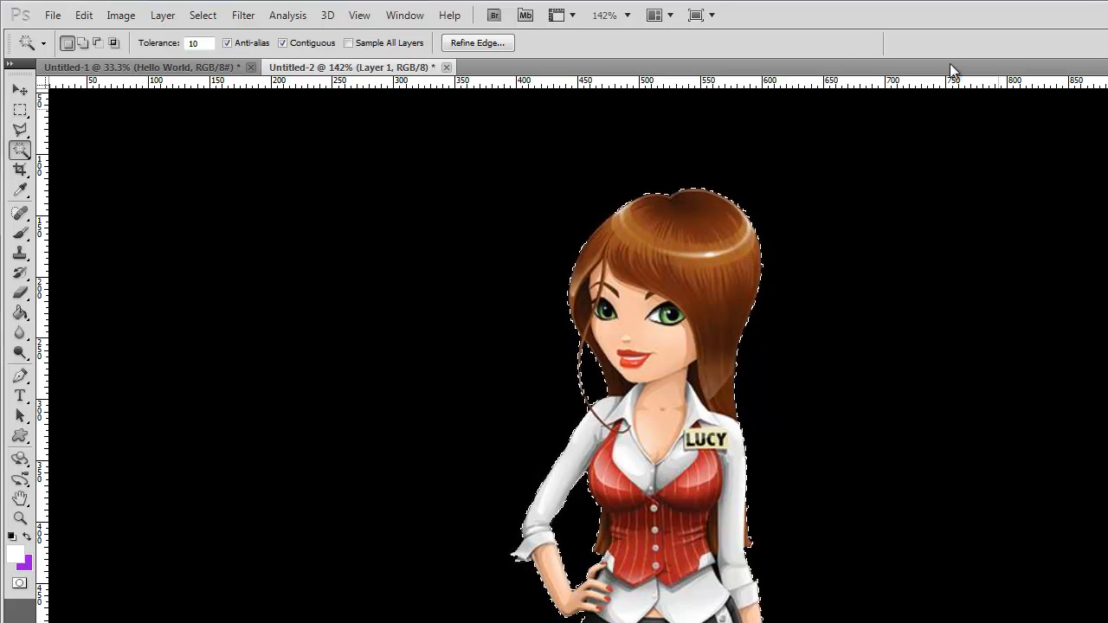
left_click(212, 19)
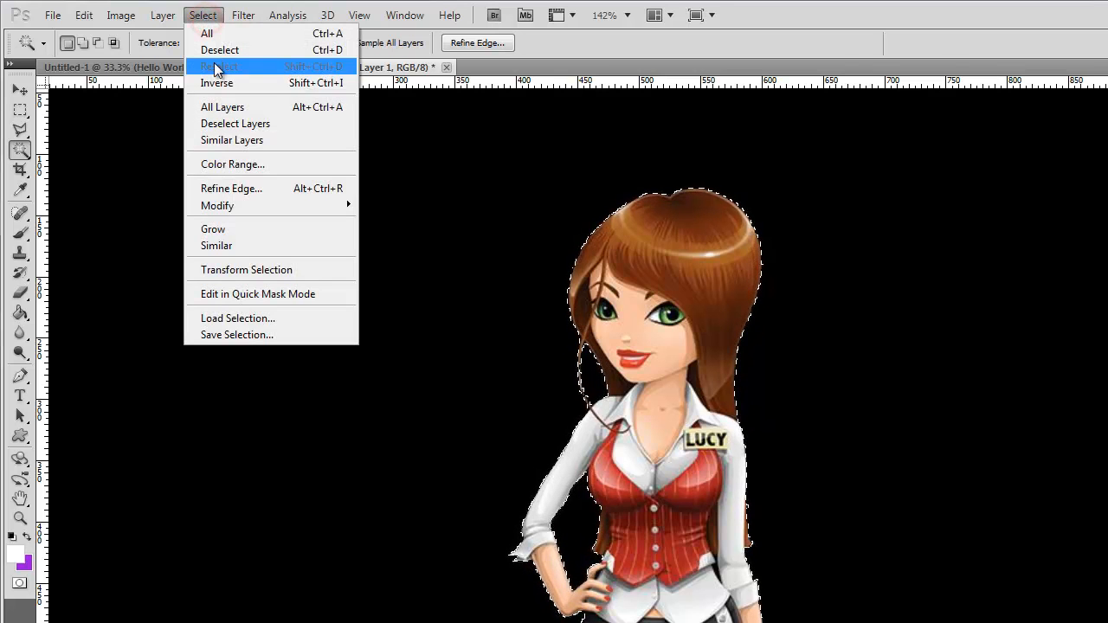
left_click(232, 83)
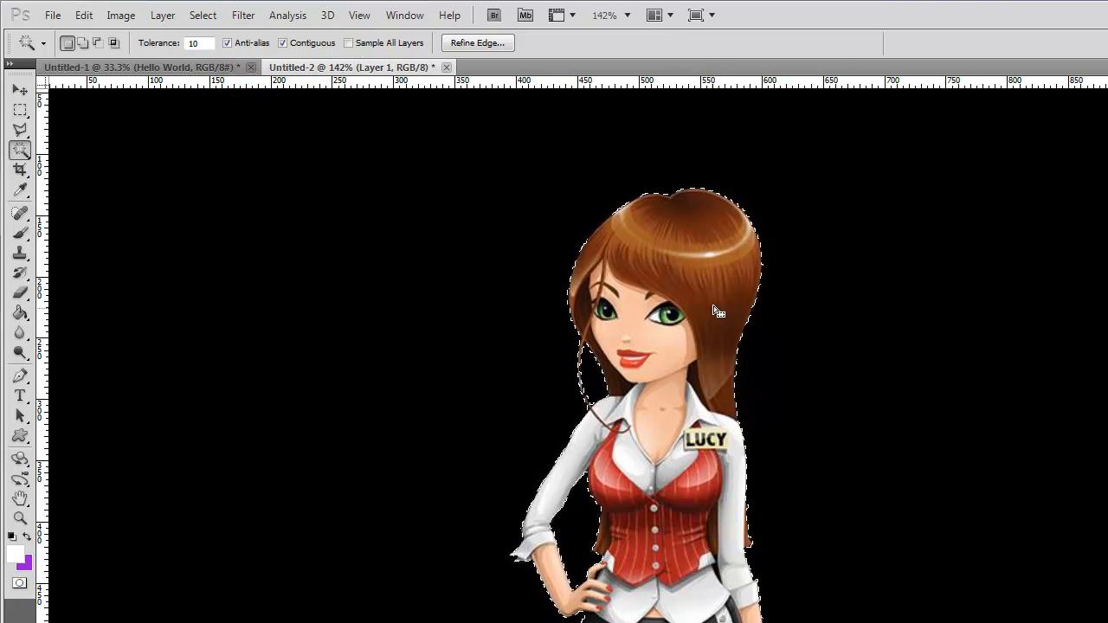
key("Delete")
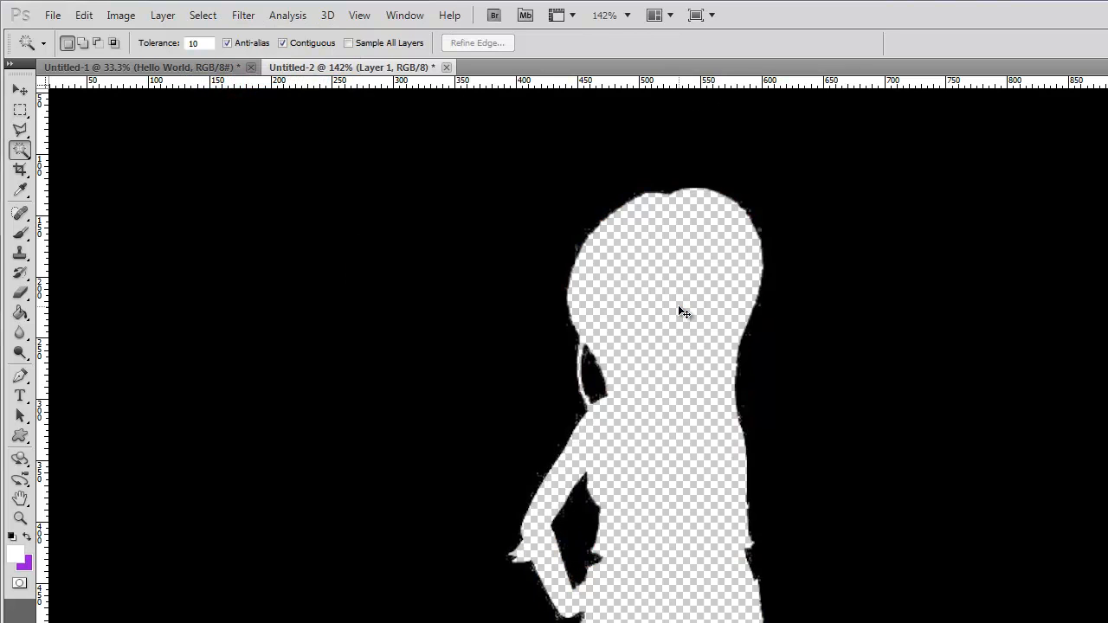
key("ctrl+z")
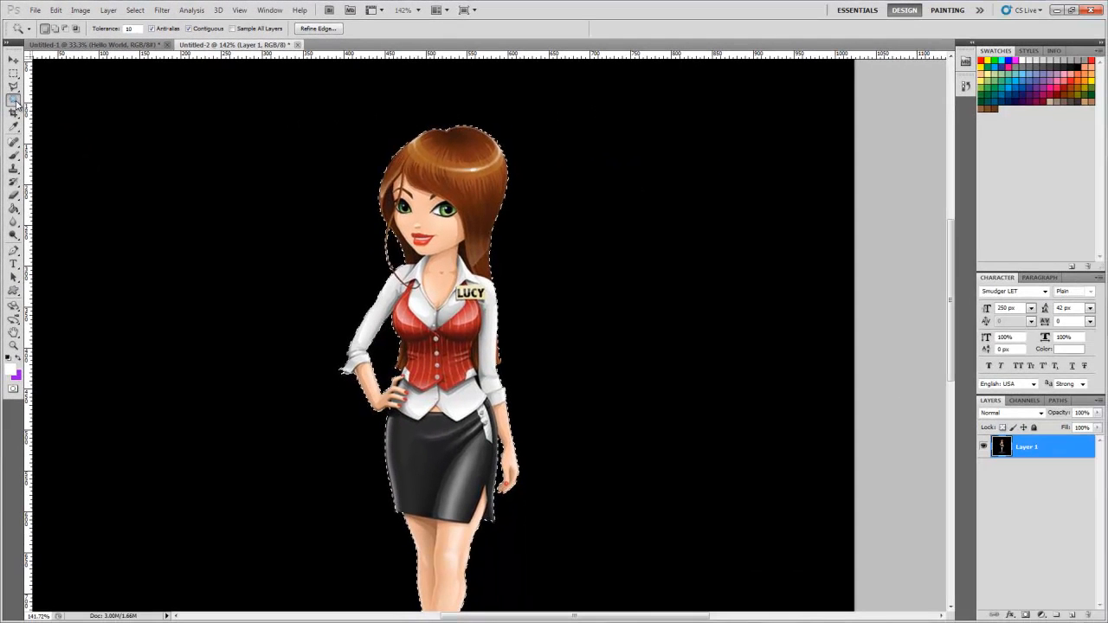
right_click(20, 150)
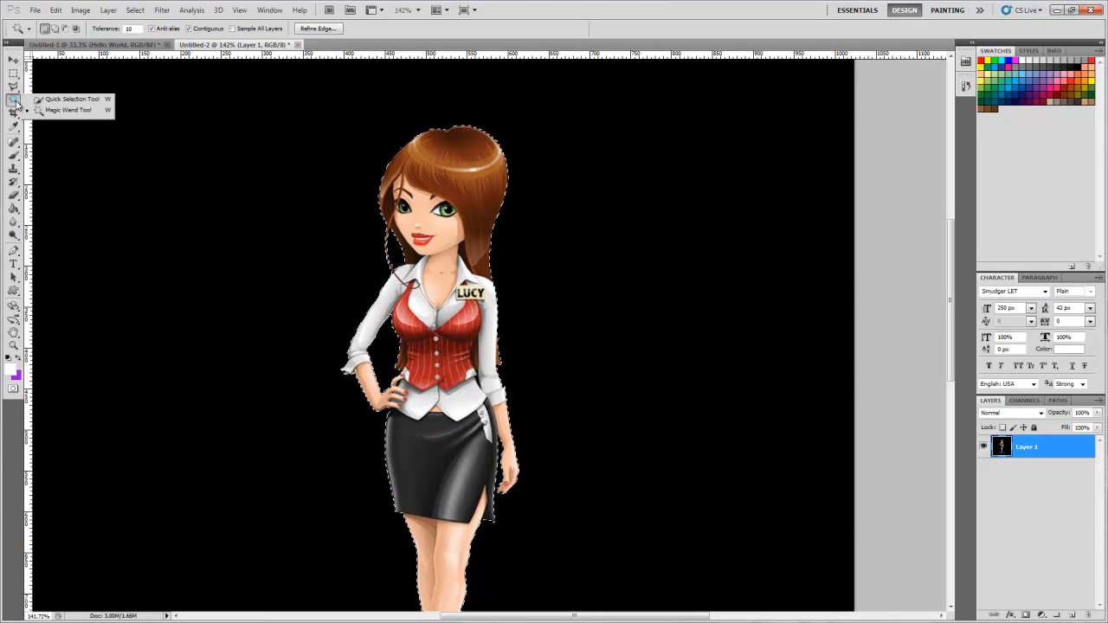
left_click(16, 105)
left_click(14, 105)
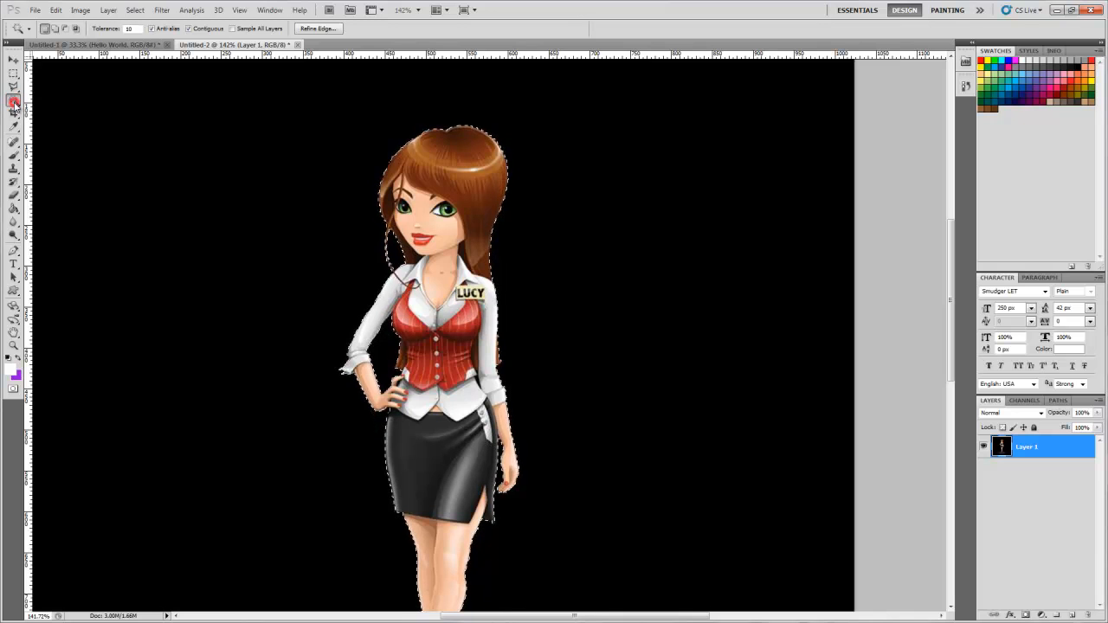
right_click(15, 105)
left_click(15, 105)
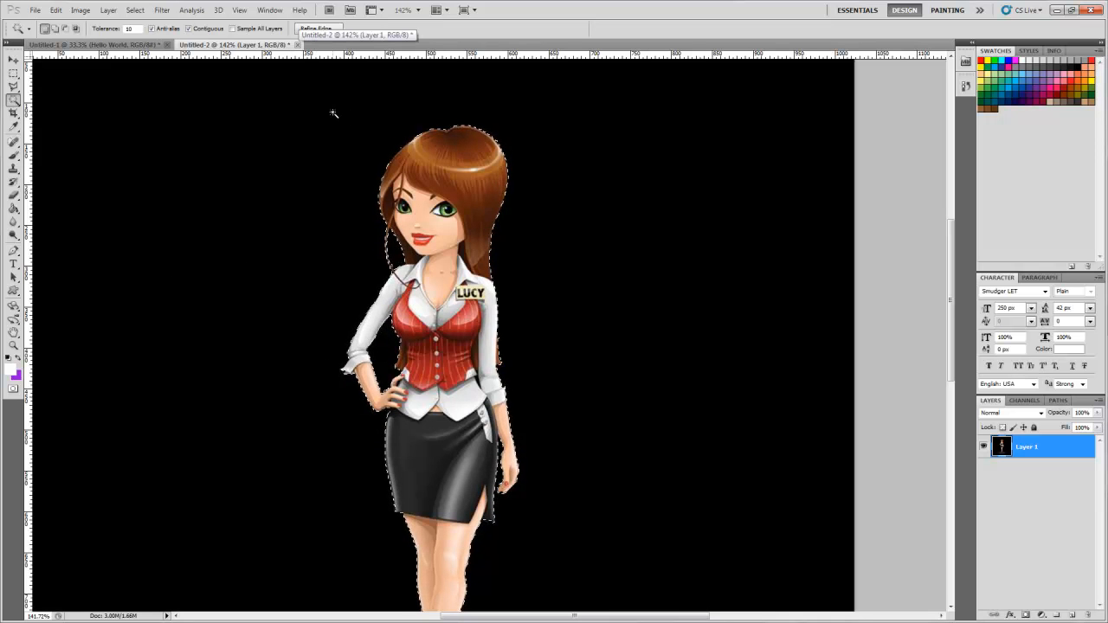
- Examine the selection edge around the character's shoes and the lit floor area
scroll(459, 509, "down", 4)
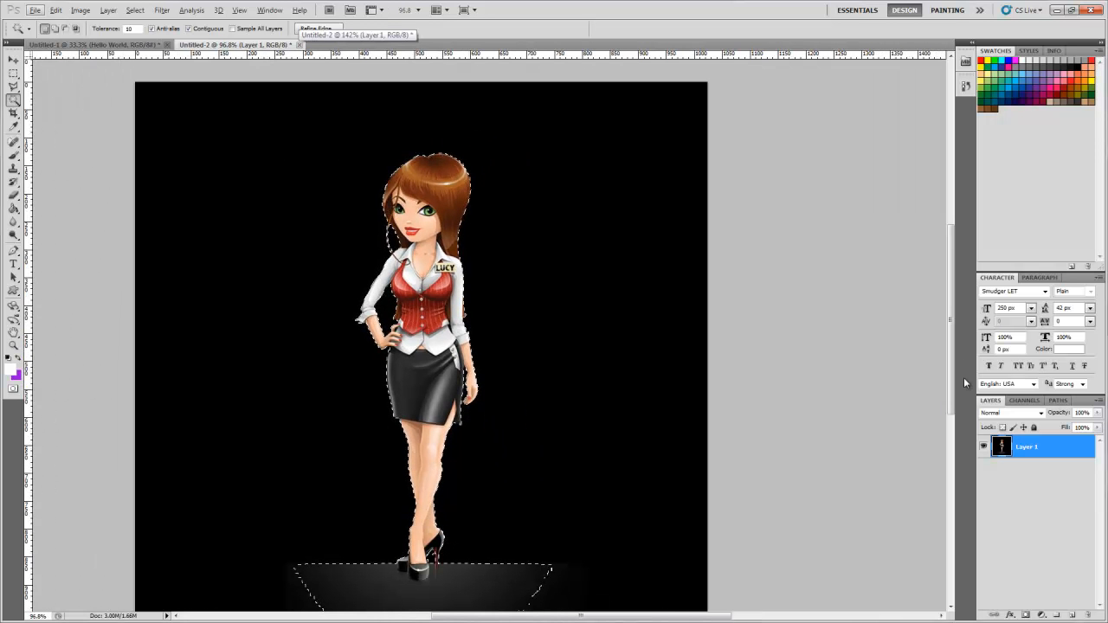
left_click_drag(951, 359, 951, 420)
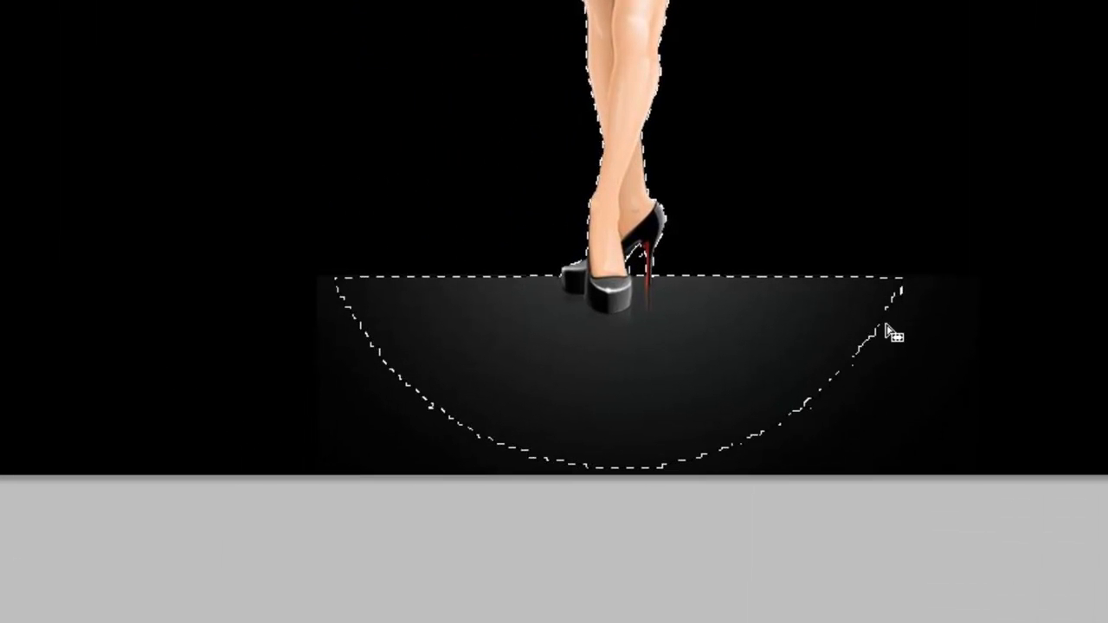